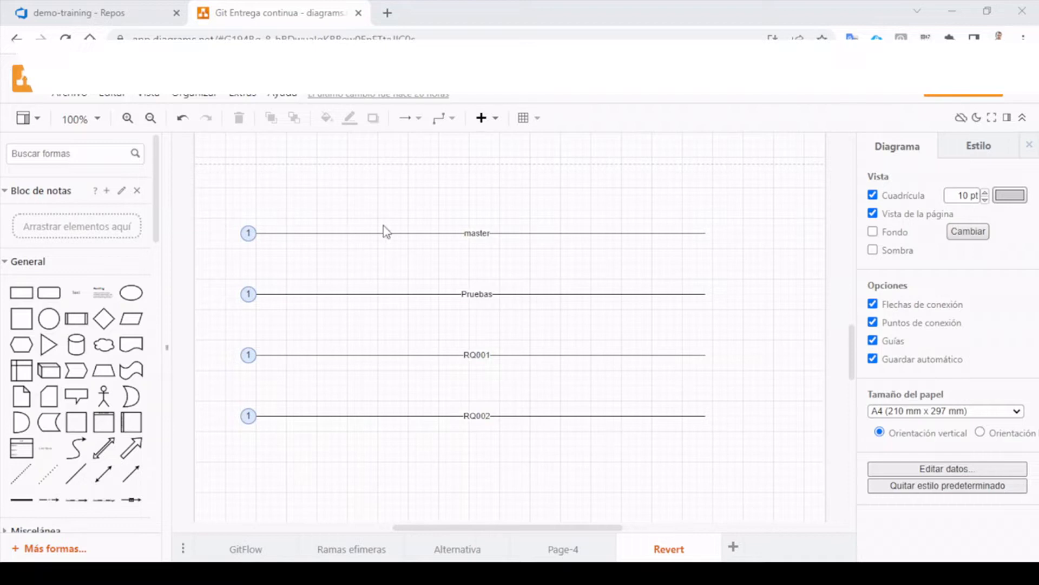
Step: Examine the master, Pruebas, RQ001 and RQ002 branch lines and their initial commit nodes on the Revert diagram page
{"action": "left_click_drag", "start_coordinate": [222, 202], "coordinate": [737, 266]}
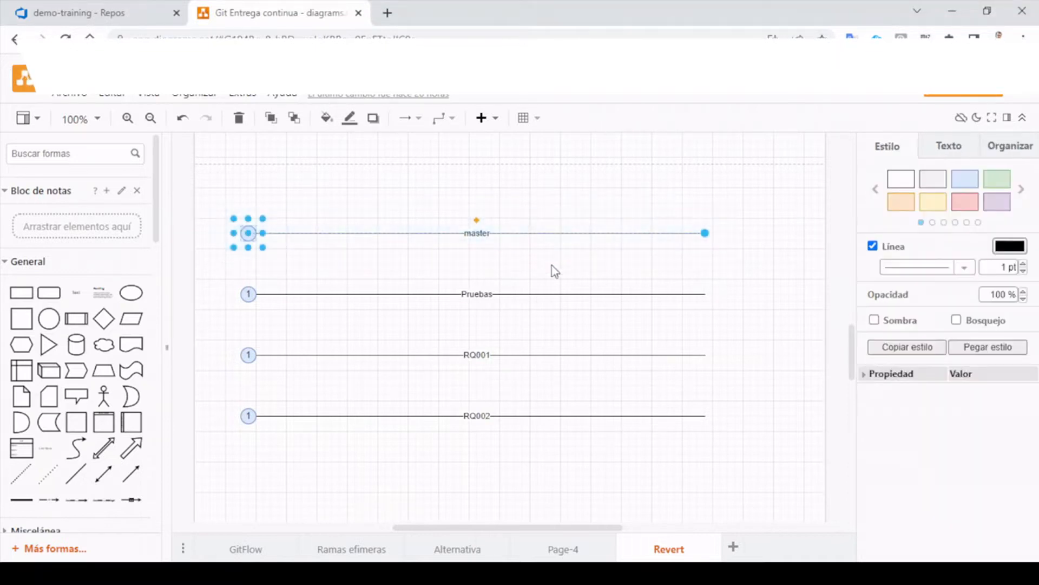
{"action": "left_click", "coordinate": [345, 233]}
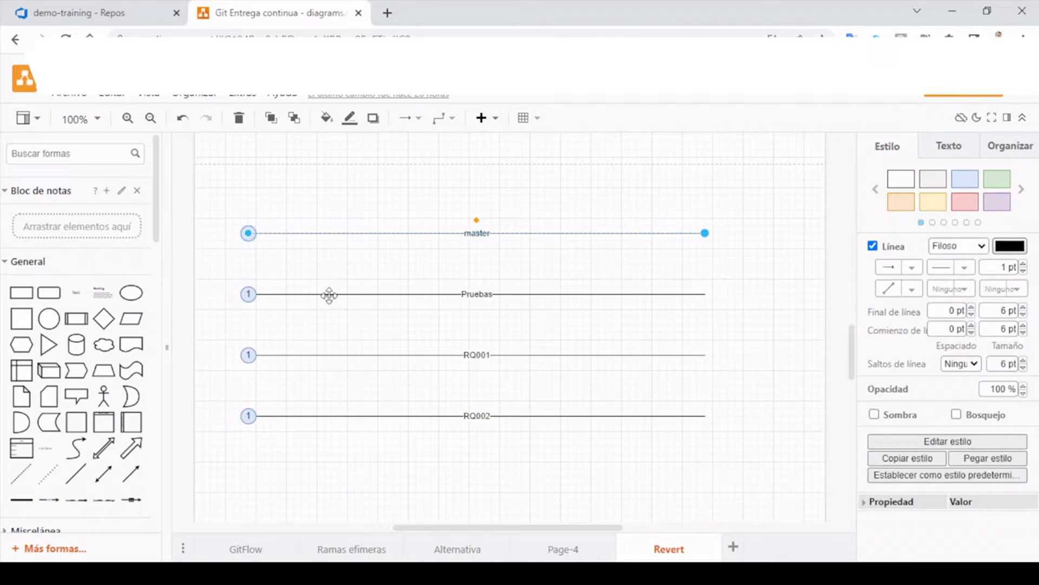
{"action": "left_click", "coordinate": [314, 286]}
{"action": "left_click_drag", "start_coordinate": [225, 278], "coordinate": [725, 314]}
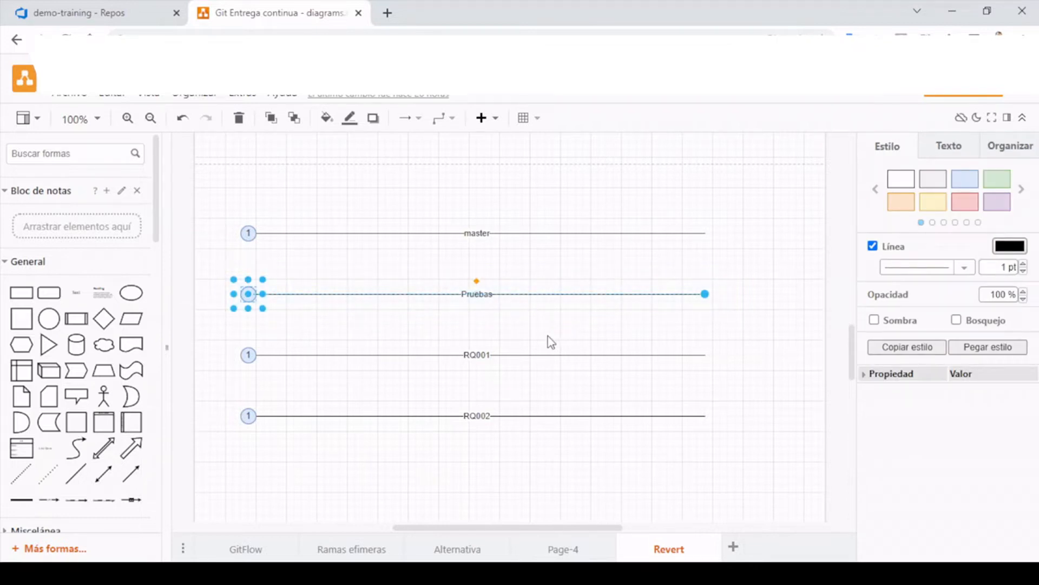
{"action": "left_click", "coordinate": [498, 320]}
{"action": "left_click_drag", "start_coordinate": [232, 340], "coordinate": [715, 386]}
{"action": "left_click", "coordinate": [390, 404]}
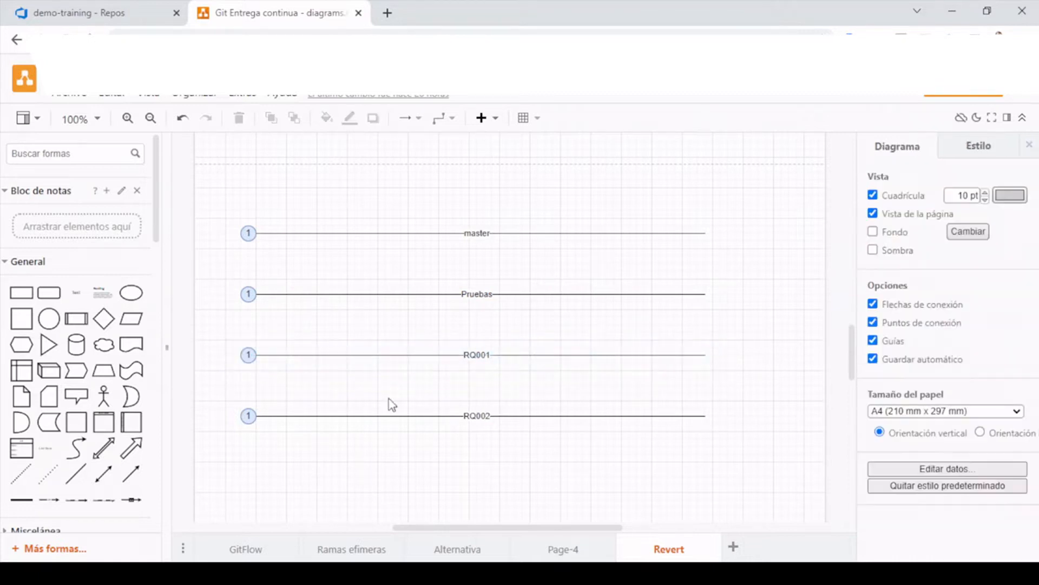
{"action": "left_click_drag", "start_coordinate": [230, 390], "coordinate": [714, 449]}
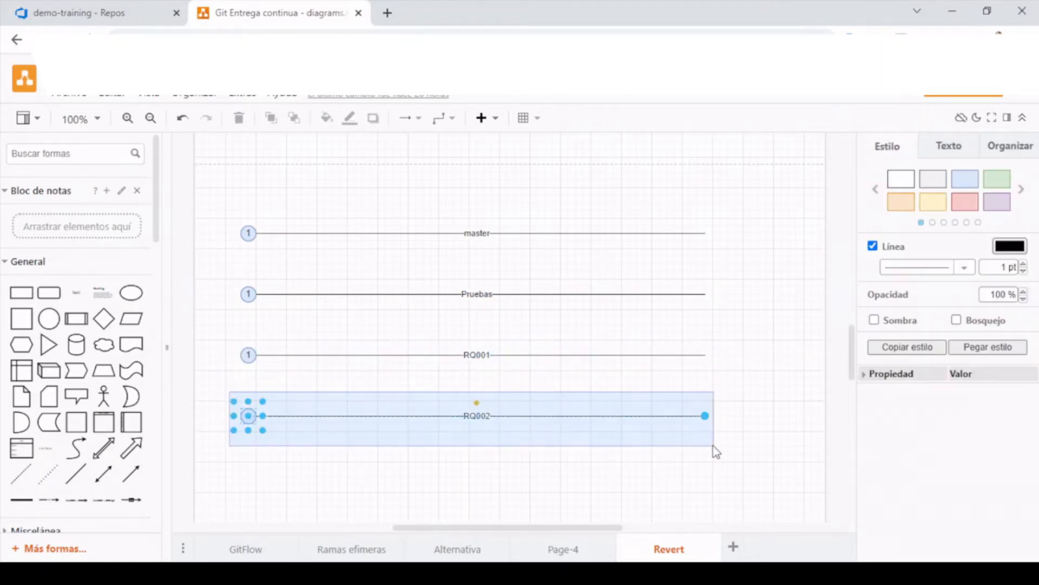
{"action": "left_click", "coordinate": [403, 396]}
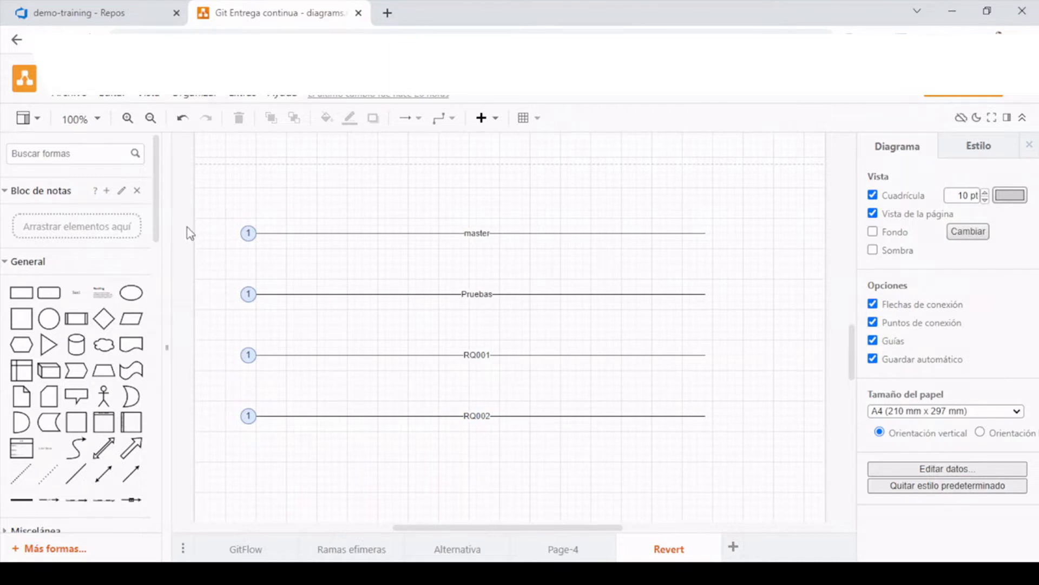
{"action": "left_click_drag", "start_coordinate": [214, 208], "coordinate": [269, 440]}
{"action": "left_click", "coordinate": [294, 469]}
Step: Switch to the demo-training repository in Azure DevOps and expand its controller, model and view folders
{"action": "left_click", "coordinate": [85, 15]}
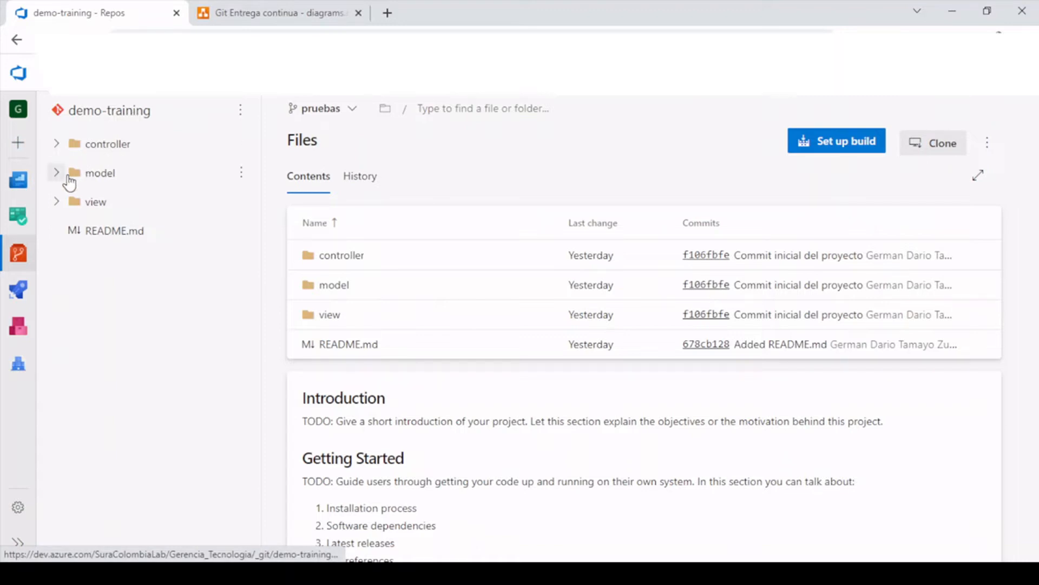
{"action": "left_click", "coordinate": [56, 145]}
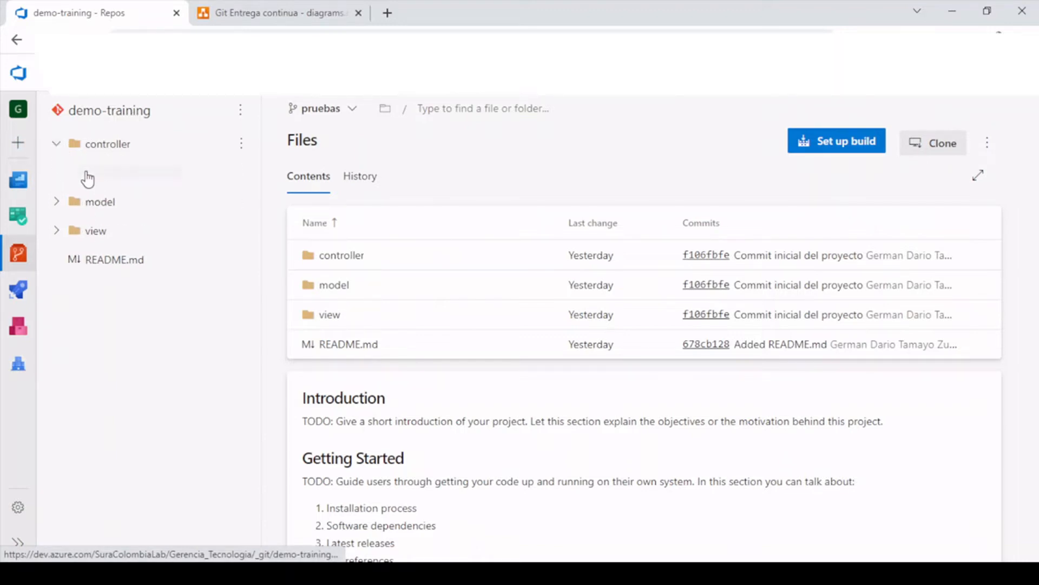
{"action": "left_click", "coordinate": [54, 201]}
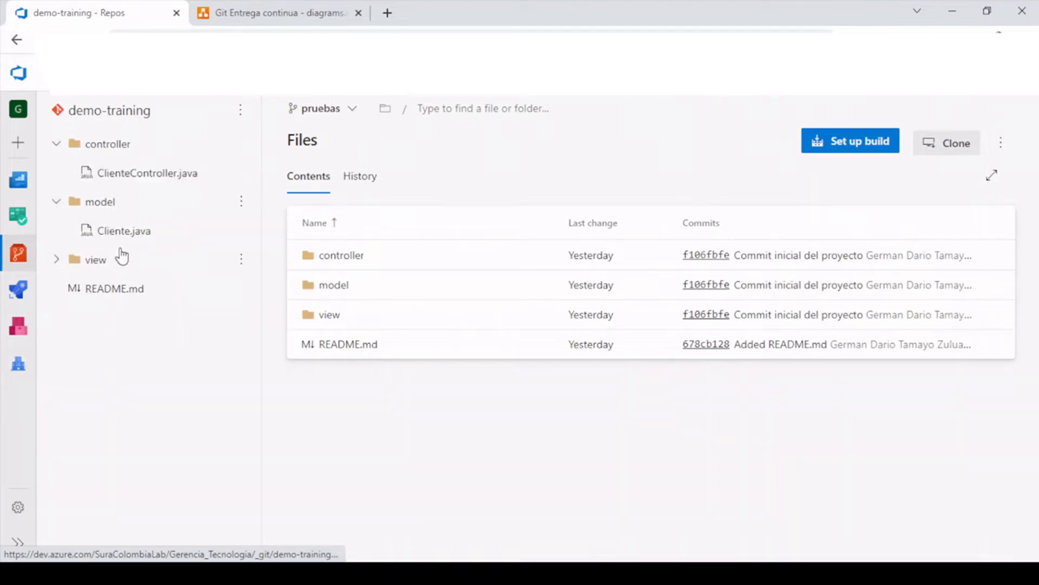
{"action": "left_click", "coordinate": [56, 259]}
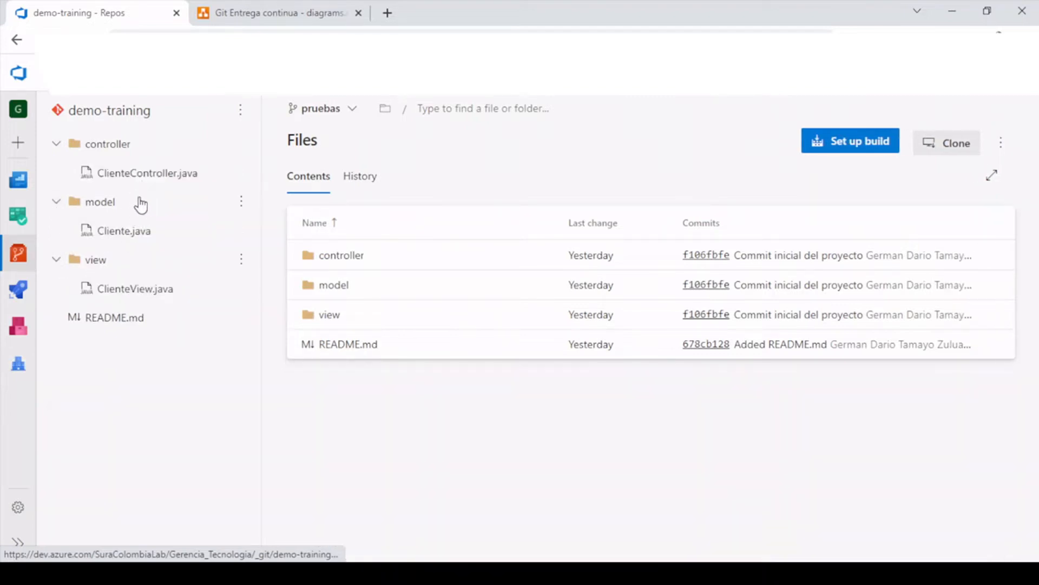
Step: Review the code in ClienteController.java, Cliente.java and ClienteView.java on the pruebas branch
{"action": "left_click", "coordinate": [129, 179]}
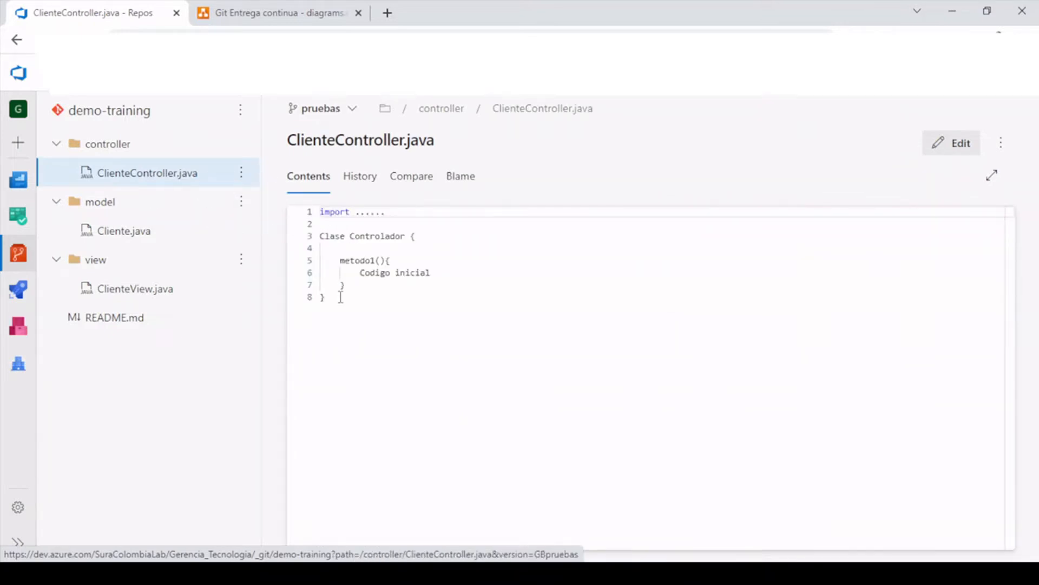
{"action": "left_click", "coordinate": [135, 233]}
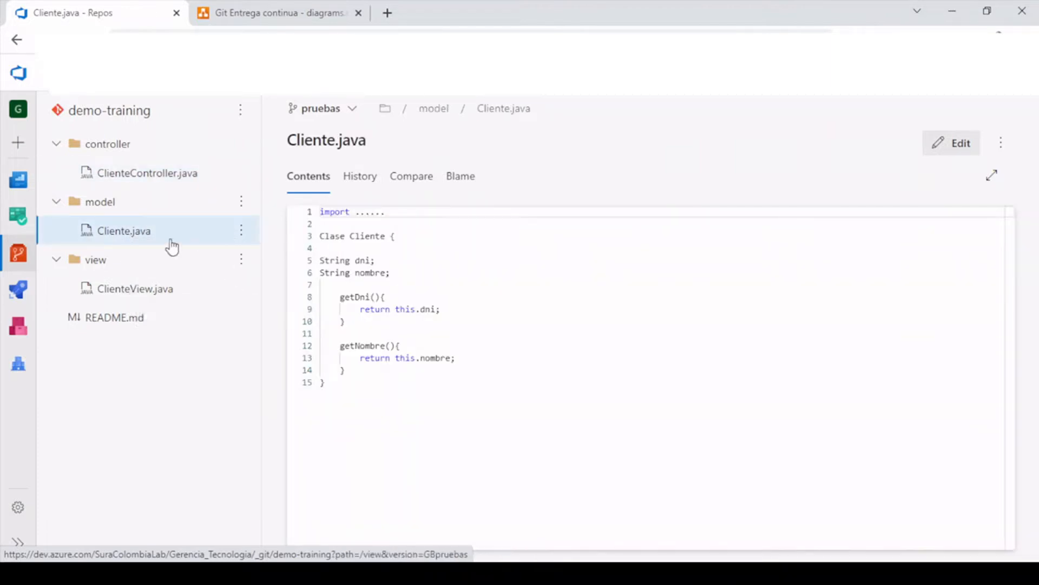
{"action": "left_click", "coordinate": [137, 298]}
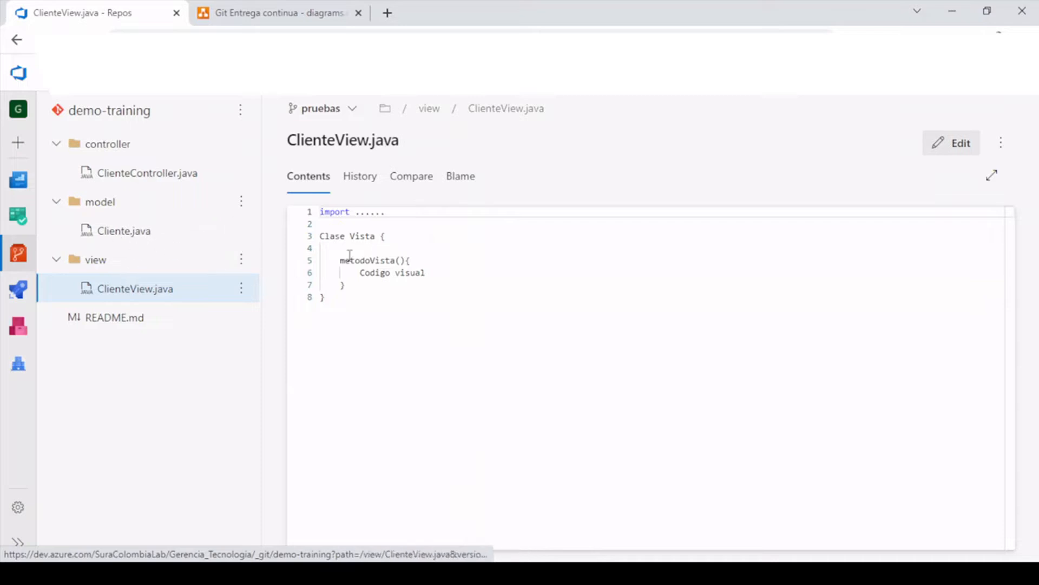
{"action": "left_click", "coordinate": [130, 232]}
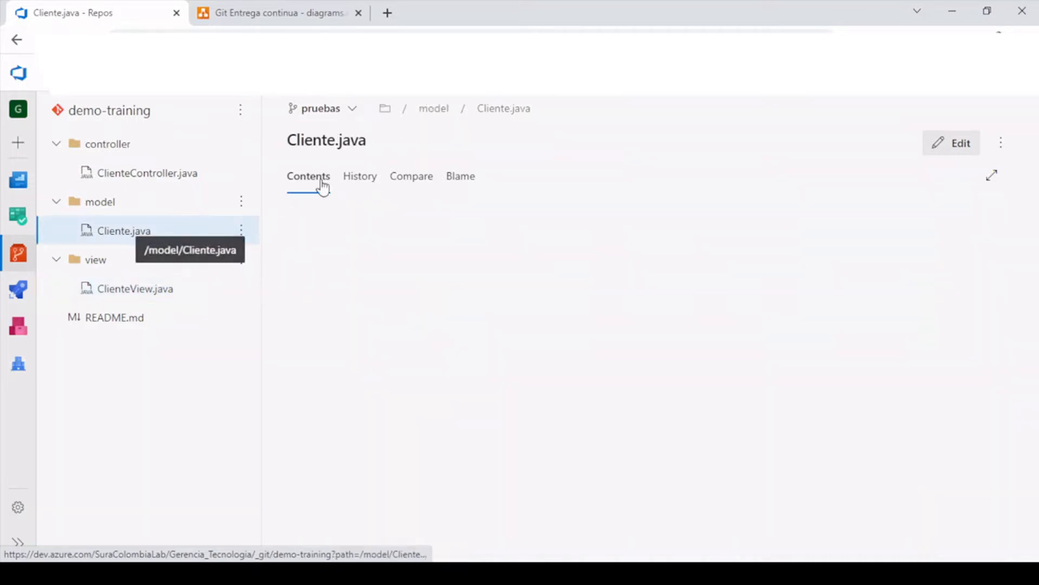
Step: View the repository's branch list and check the latest commit of each branch
{"action": "left_click", "coordinate": [351, 109]}
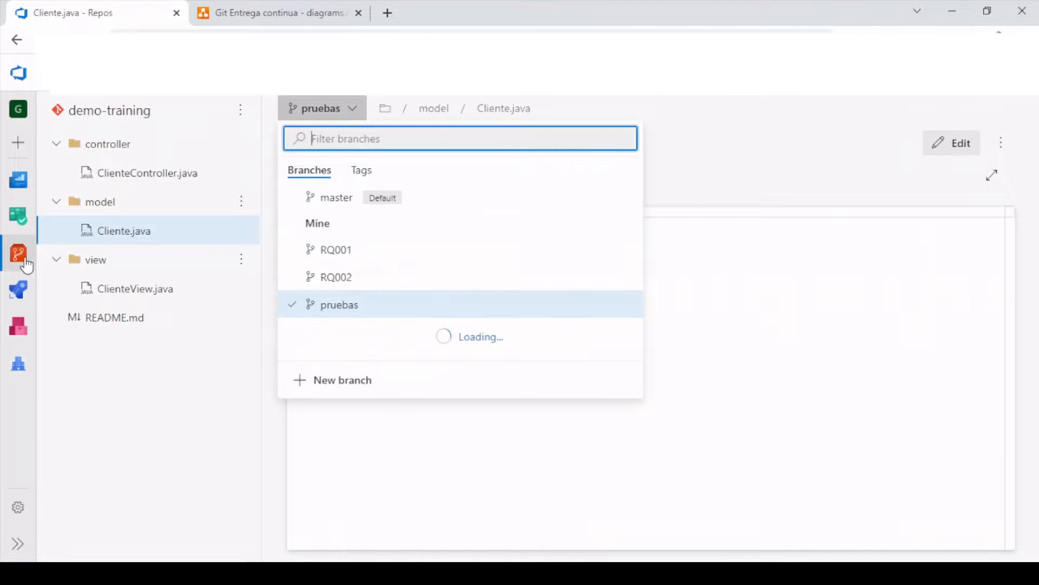
{"action": "mouse_move", "coordinate": [20, 252]}
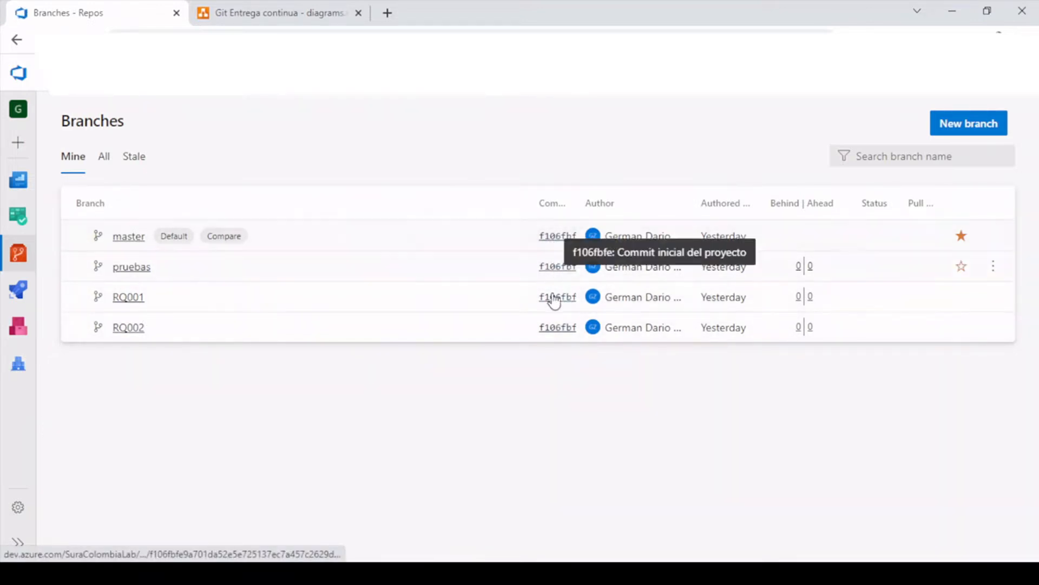
Step: Switch to the diagrams.net diagram and add a copy of the RQ001 commit node further along its line, labelled 2
{"action": "left_click", "coordinate": [292, 11]}
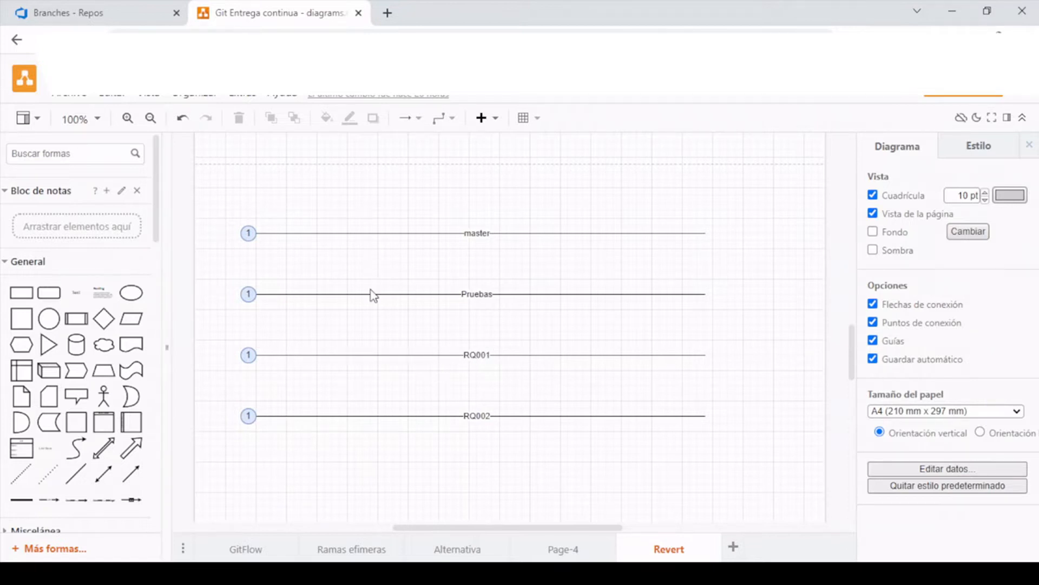
{"action": "left_click", "coordinate": [249, 355]}
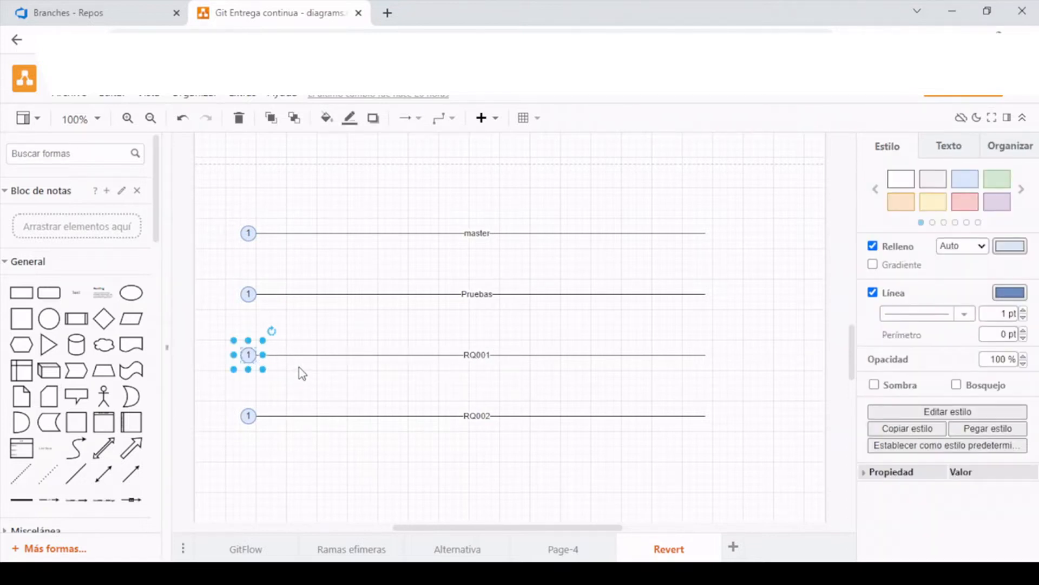
{"action": "left_click_drag", "start_coordinate": [248, 355], "coordinate": [324, 355]}
{"action": "key", "text": "F2"}
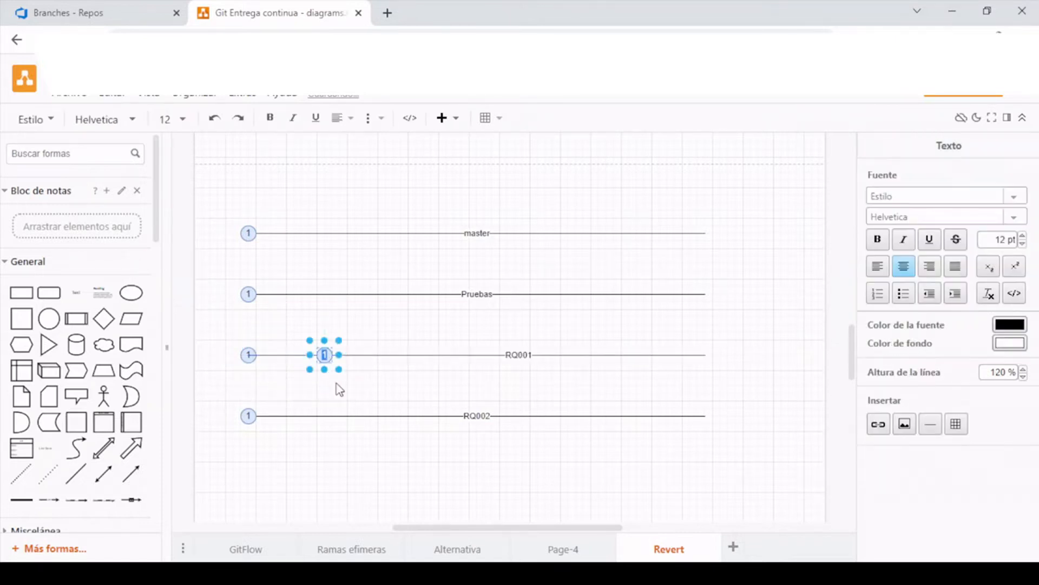
{"action": "type", "text": "2"}
{"action": "left_click", "coordinate": [353, 399]}
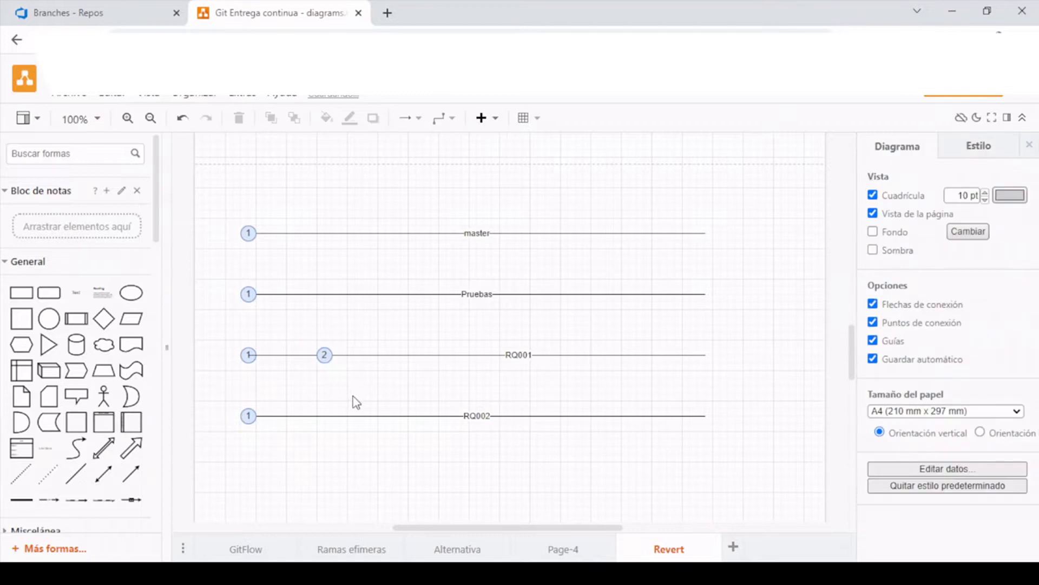
Step: Place a copy of RQ001's commit node 2 on the Pruebas line, slightly further along than the original
{"action": "left_click", "coordinate": [324, 357]}
{"action": "left_click_drag", "start_coordinate": [325, 358], "coordinate": [355, 295]}
{"action": "left_click", "coordinate": [368, 372]}
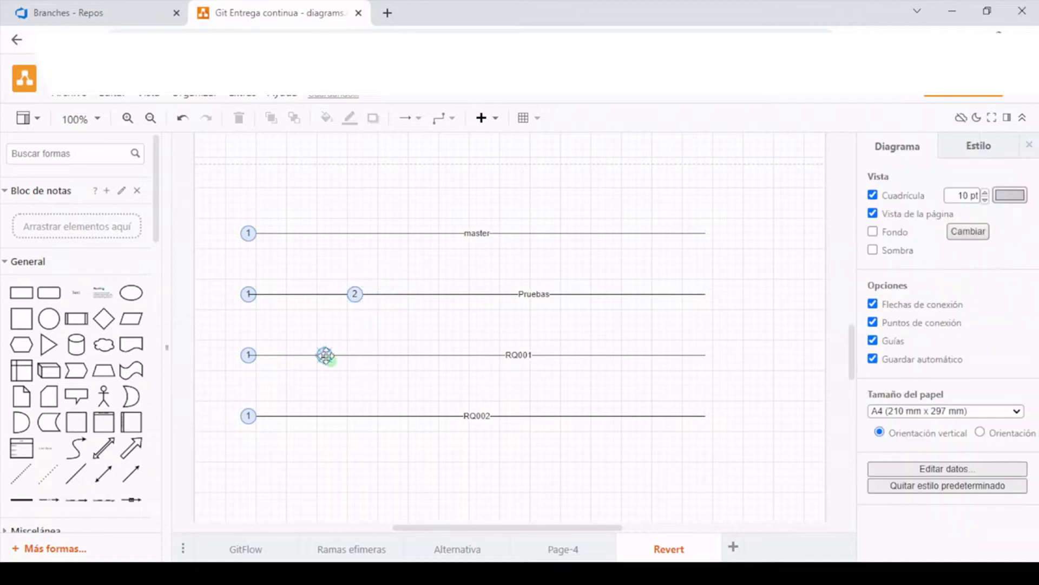
Step: Connect commit node 2 on RQ001 to commit node 2 on Pruebas with a straight arrow
{"action": "mouse_move", "coordinate": [326, 340]}
{"action": "left_click_drag", "start_coordinate": [326, 340], "coordinate": [349, 300]}
{"action": "left_click", "coordinate": [912, 288]}
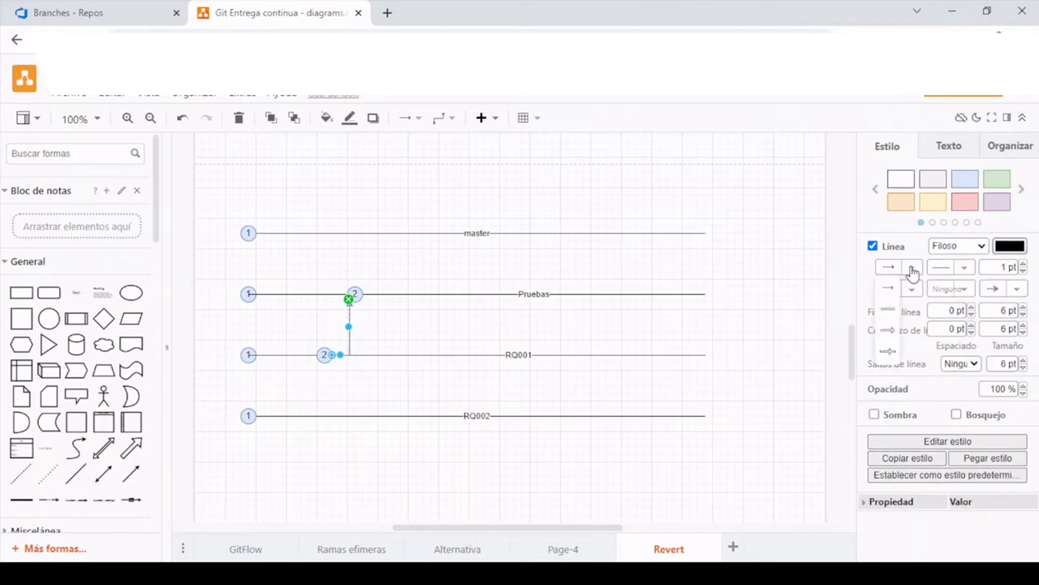
{"action": "left_click", "coordinate": [888, 309]}
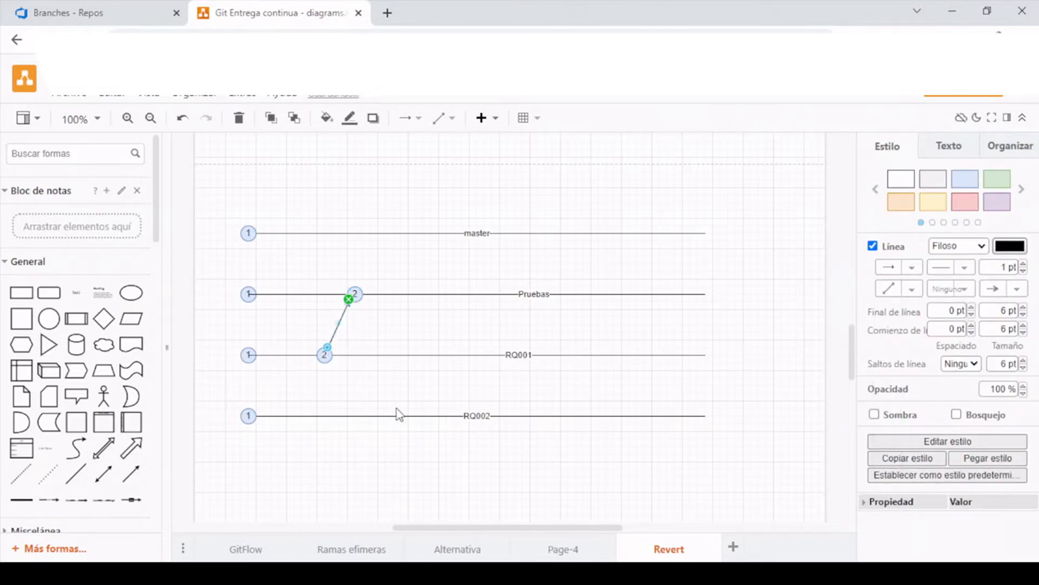
{"action": "left_click", "coordinate": [378, 391]}
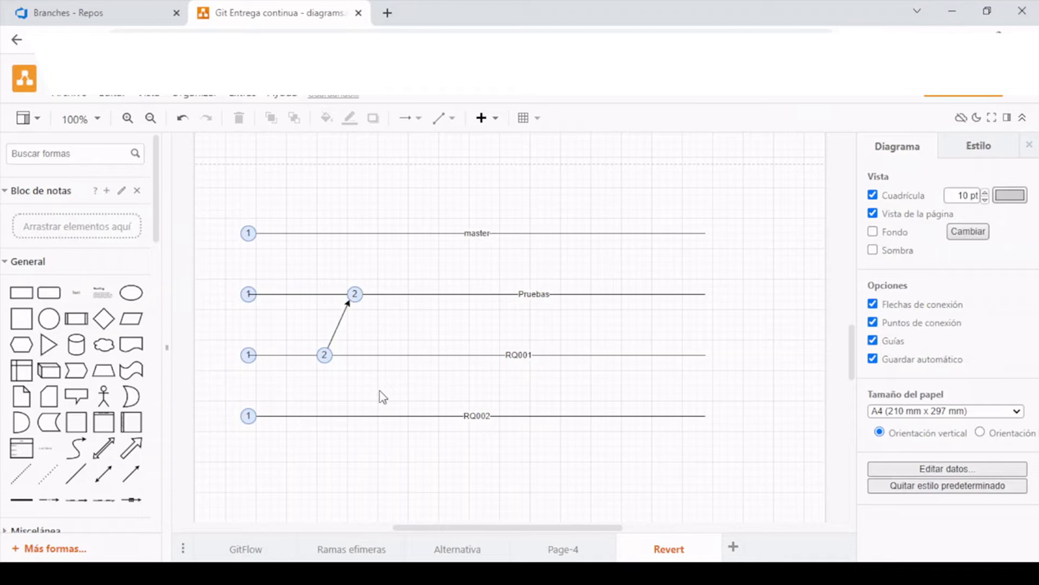
Step: Add a copy of the RQ002 commit node further along its line and label it 3
{"action": "mouse_move", "coordinate": [250, 428]}
{"action": "left_click", "coordinate": [250, 427]}
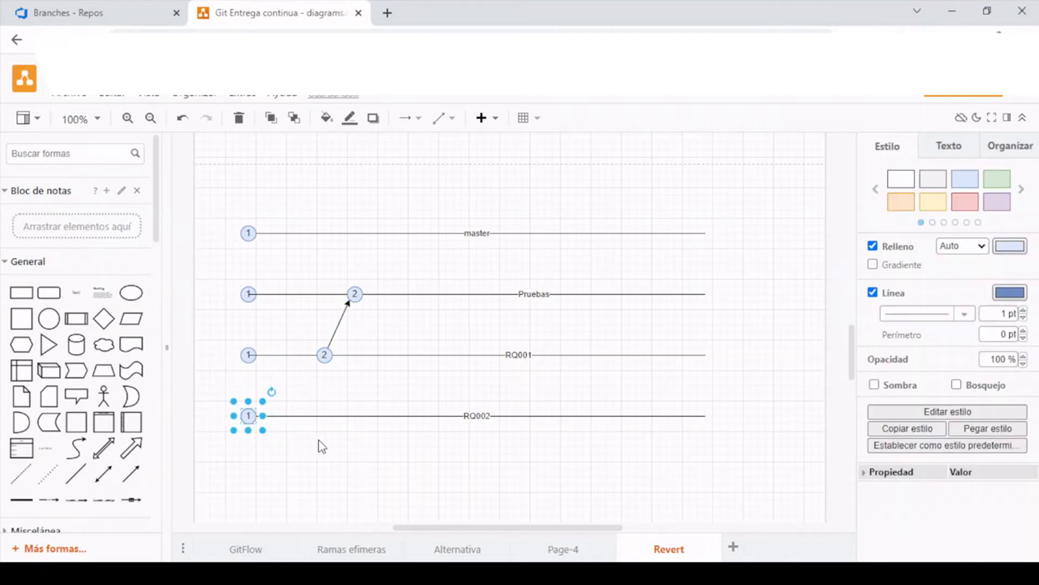
{"action": "left_click_drag", "start_coordinate": [252, 421], "coordinate": [339, 416]}
{"action": "mouse_move", "coordinate": [340, 448]}
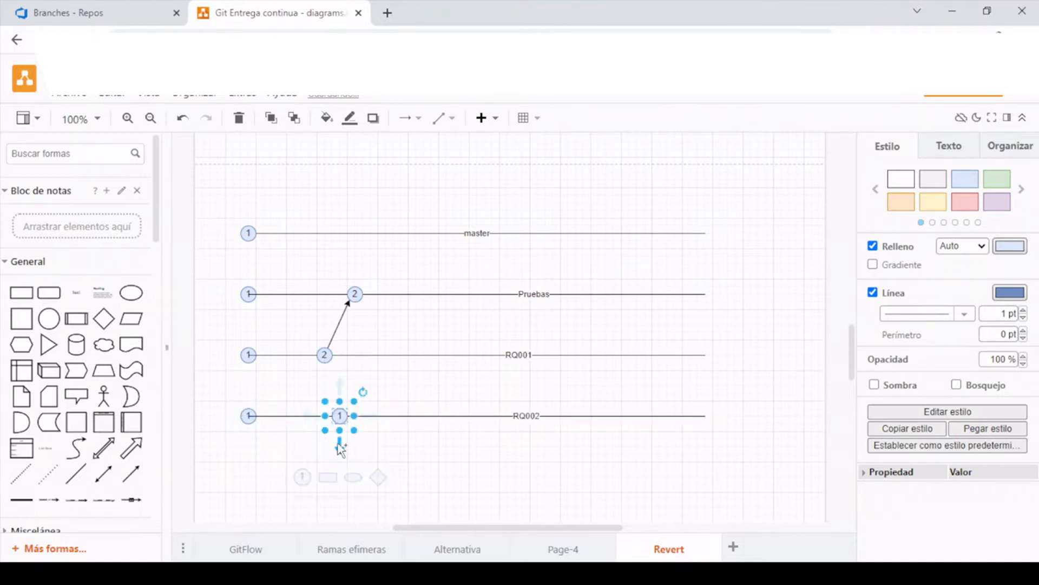
{"action": "key", "text": "F2"}
{"action": "type", "text": "3"}
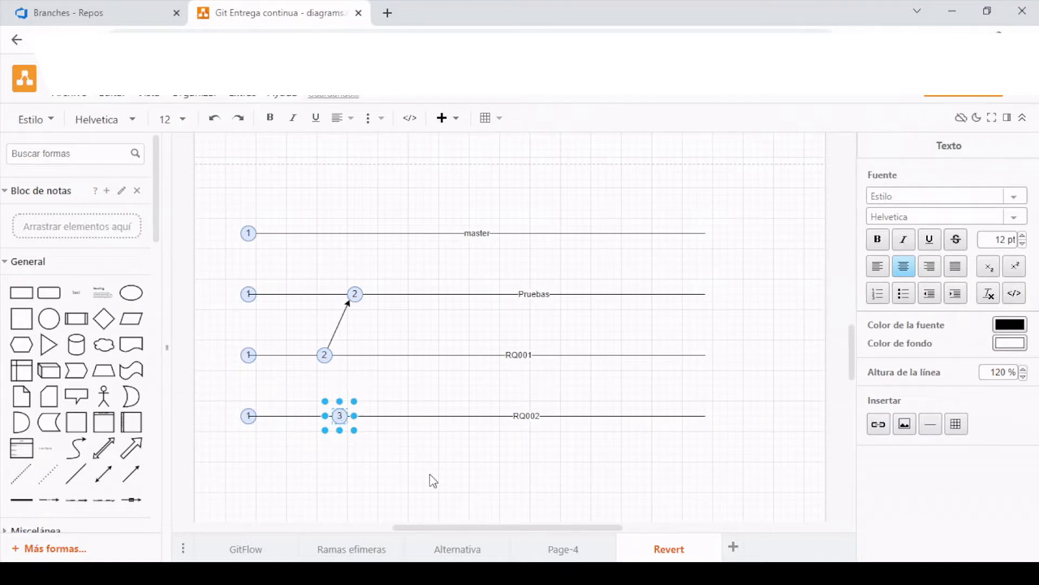
{"action": "left_click", "coordinate": [353, 464]}
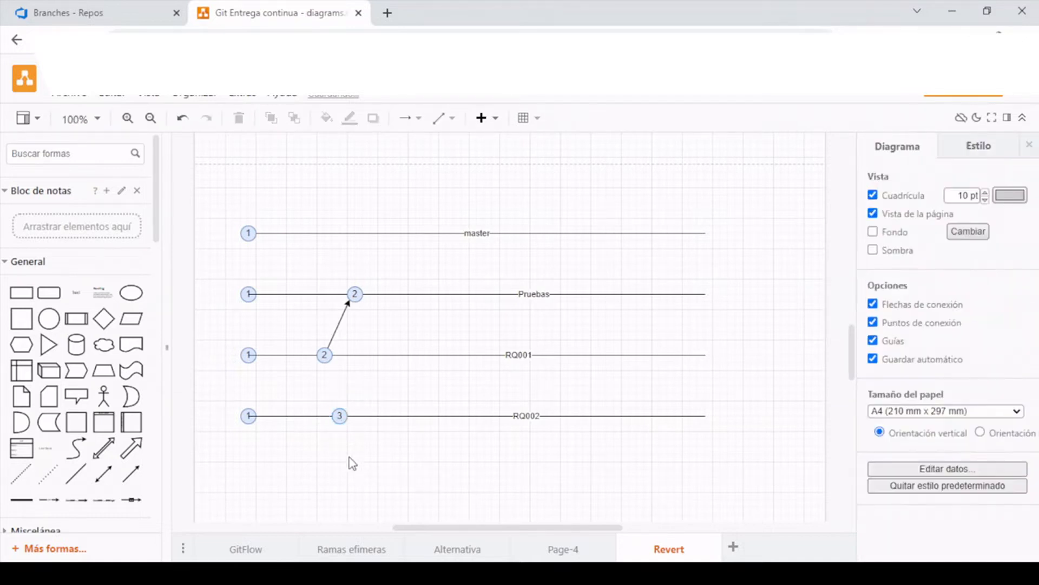
Step: Copy RQ002's commit node 3 and place the copy on the Pruebas line after commit node 2
{"action": "left_click", "coordinate": [340, 416]}
{"action": "key", "text": "ctrl+c"}
{"action": "key", "text": "ctrl+v"}
{"action": "left_click_drag", "start_coordinate": [336, 430], "coordinate": [403, 295]}
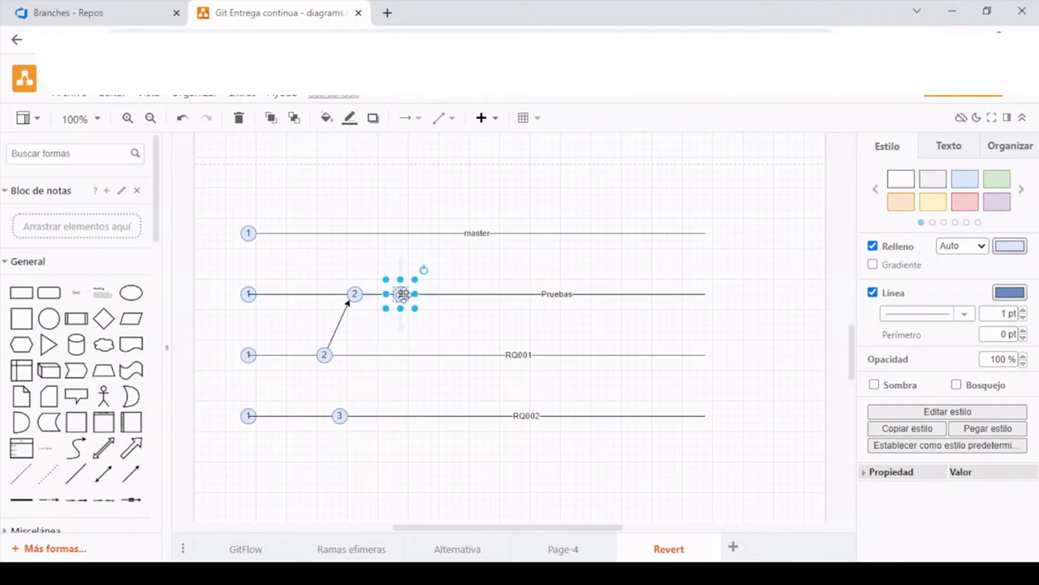
Step: Connect commit node 3 on RQ002 to commit node 3 on Pruebas with an arrow
{"action": "left_click", "coordinate": [340, 415]}
{"action": "left_click_drag", "start_coordinate": [340, 399], "coordinate": [399, 295]}
{"action": "left_click", "coordinate": [433, 386]}
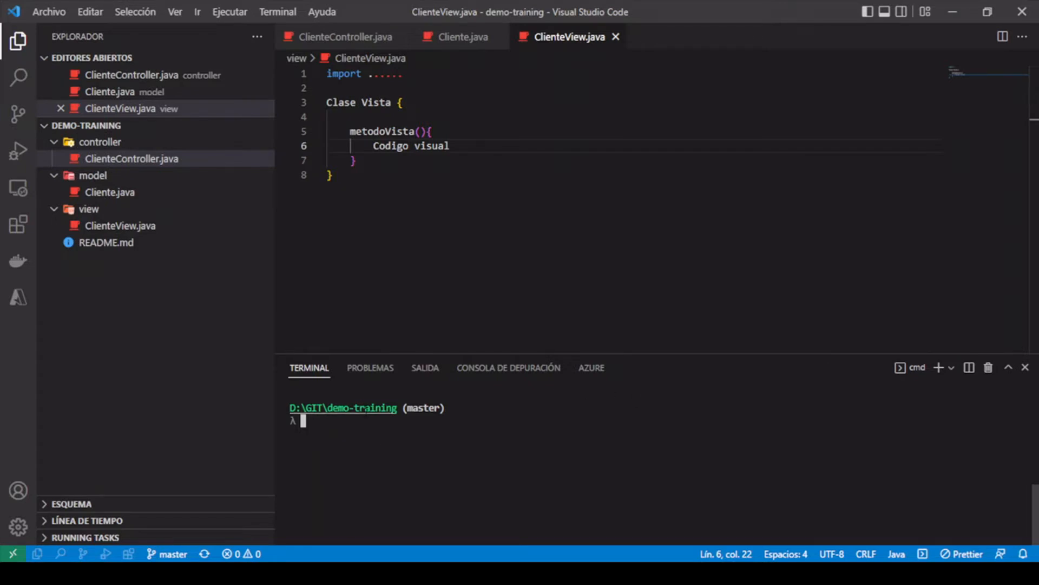
Step: Switch to Visual Studio Code and run git pull on the demo-training repository's master branch in the terminal
{"action": "type", "text": "git che"}
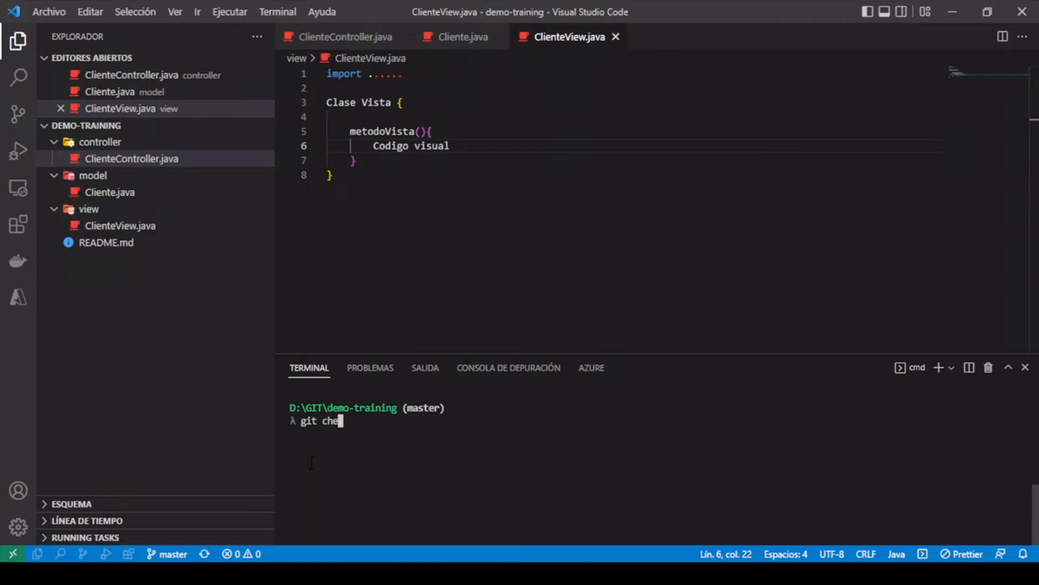
{"action": "type", "text": "ckout"}
{"action": "key", "text": "BackSpace"}
{"action": "key", "text": "BackSpace"}
{"action": "key", "text": "BackSpace"}
{"action": "key", "text": "BackSpace"}
{"action": "key", "text": "BackSpace"}
{"action": "key", "text": "BackSpace"}
{"action": "key", "text": "BackSpace"}
{"action": "key", "text": "BackSpace"}
{"action": "type", "text": "pull"}
{"action": "key", "text": "Return"}
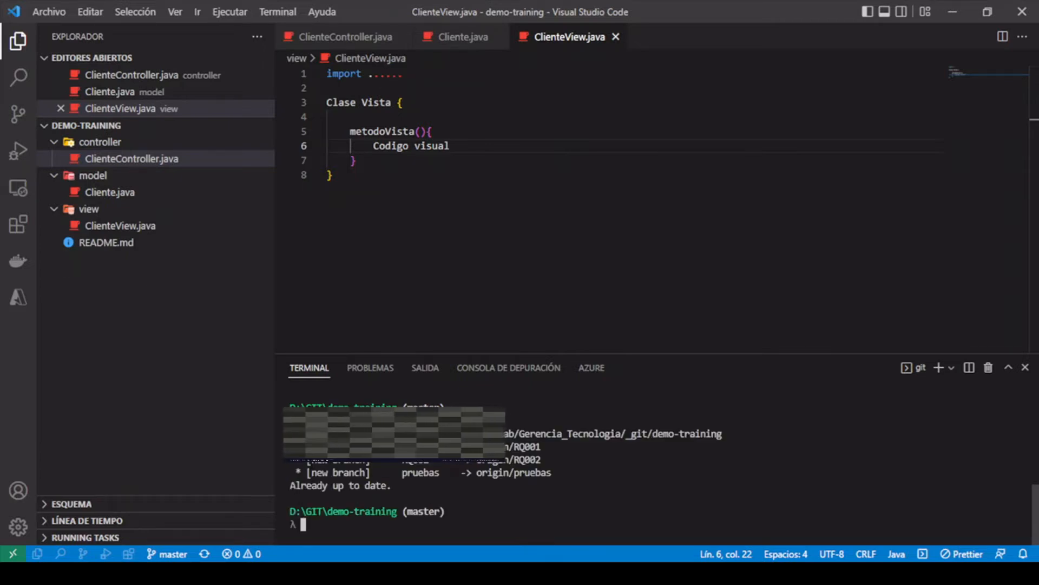
Step: Check out the RQ001 branch with git checkout RQ001
{"action": "type", "text": "git pu"}
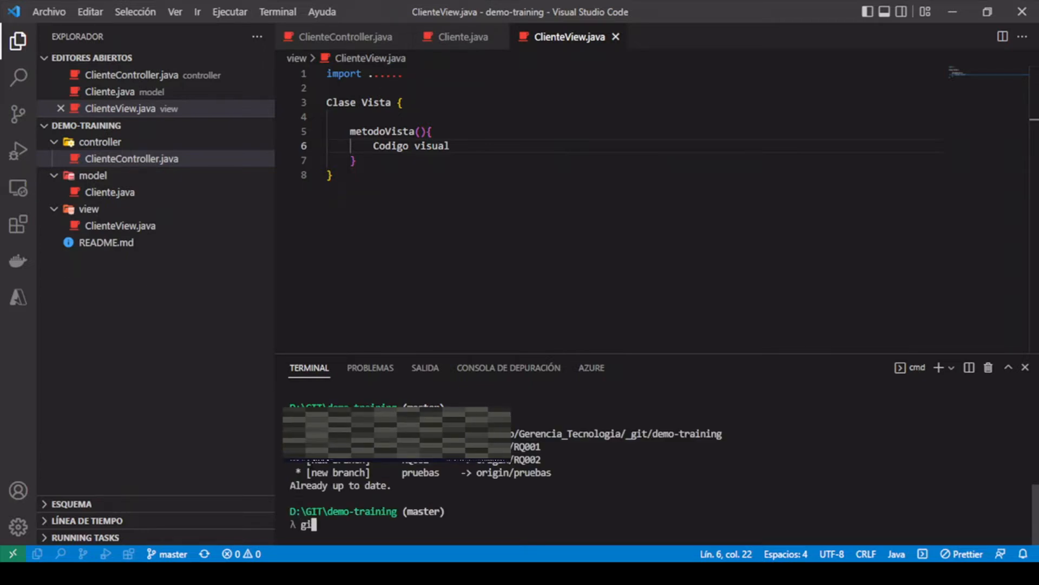
{"action": "key", "text": "BackSpace"}
{"action": "key", "text": "BackSpace"}
{"action": "type", "text": "checki"}
{"action": "type", "text": "ng"}
{"action": "key", "text": "BackSpace"}
{"action": "key", "text": "BackSpace"}
{"action": "key", "text": "BackSpace"}
{"action": "type", "text": "out "}
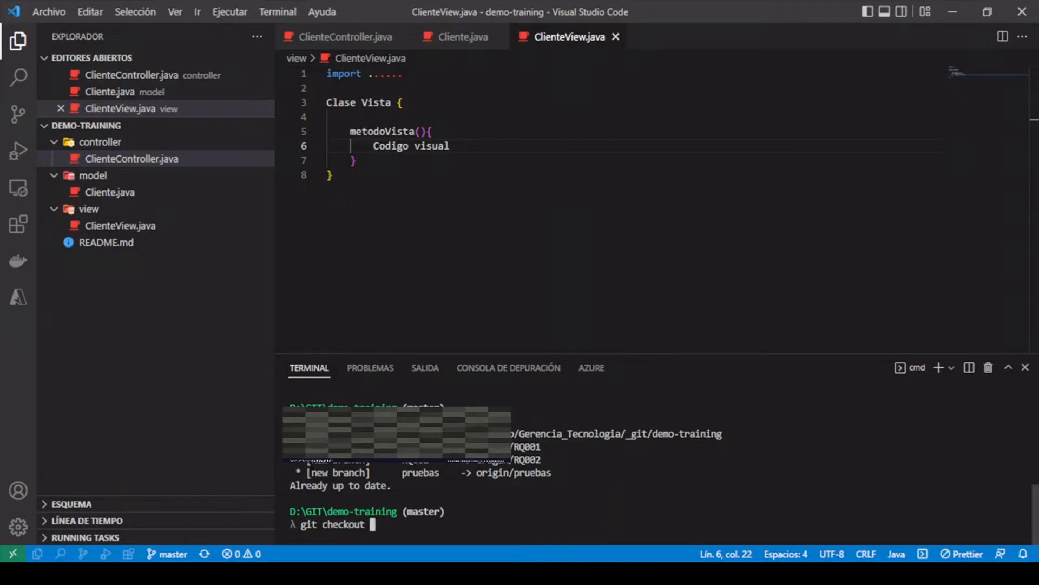
{"action": "type", "text": "RQ001"}
{"action": "key", "text": "Return"}
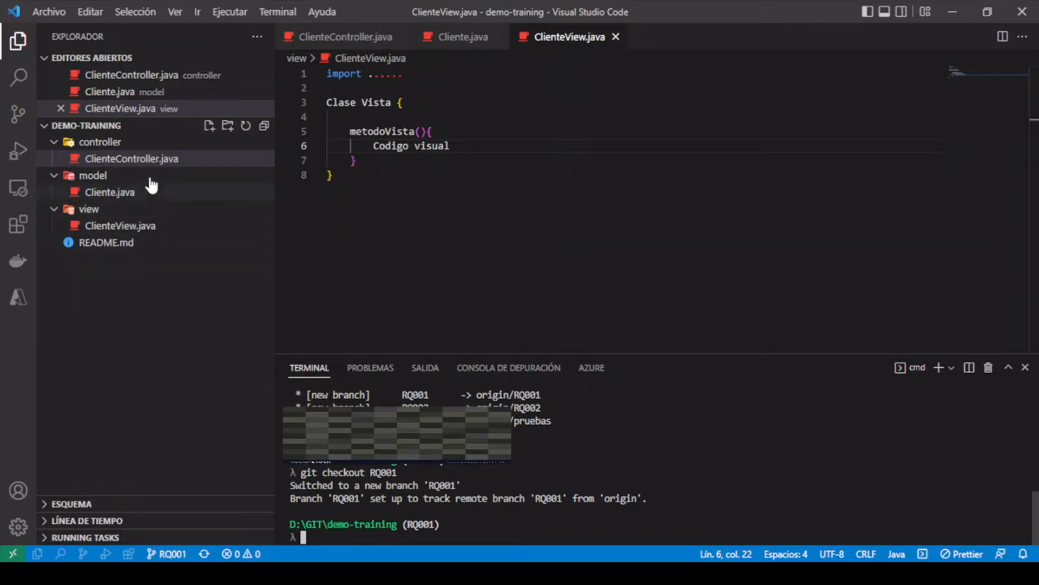
Step: In ClienteController.java, duplicate the metodo1 block below the original, separated by a blank line inside the Controlador class
{"action": "left_click", "coordinate": [143, 158]}
{"action": "key", "text": "ctrl+a"}
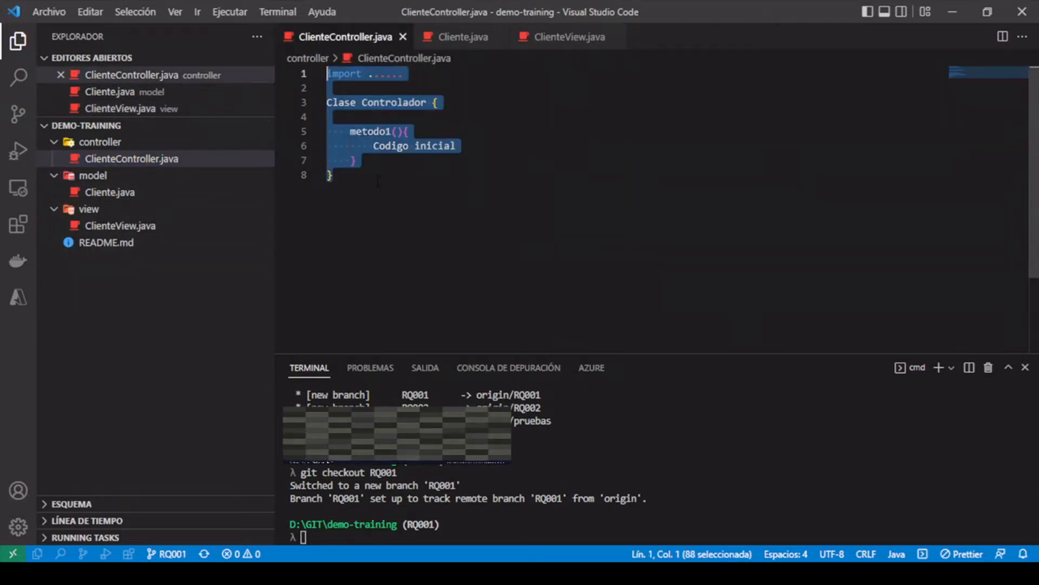
{"action": "left_click", "coordinate": [387, 226]}
{"action": "key", "text": "Up"}
{"action": "key", "text": "shift+Up"}
{"action": "key", "text": "shift+Up"}
{"action": "key", "text": "shift+Home"}
{"action": "key", "text": "ctrl+c"}
{"action": "left_click", "coordinate": [388, 227]}
{"action": "key", "text": "Up"}
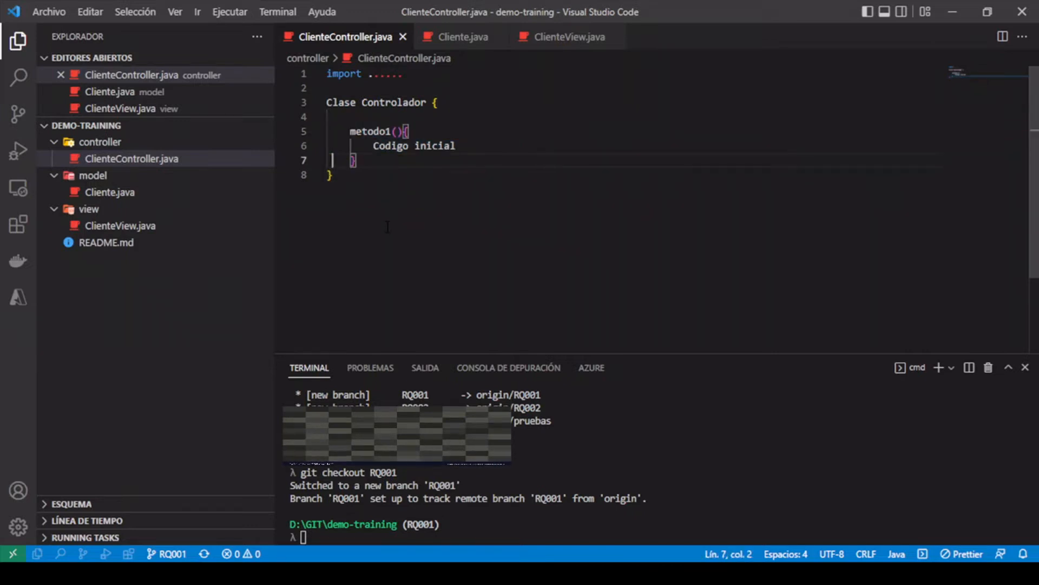
{"action": "key", "text": "Return"}
{"action": "key", "text": "Return"}
{"action": "key", "text": "ctrl+v"}
Step: Rename the duplicated method to metodo2, change its body to "Codigo metodo 2", and save ClienteController.java
{"action": "double_click", "coordinate": [369, 189]}
{"action": "type", "text": "metodo2"}
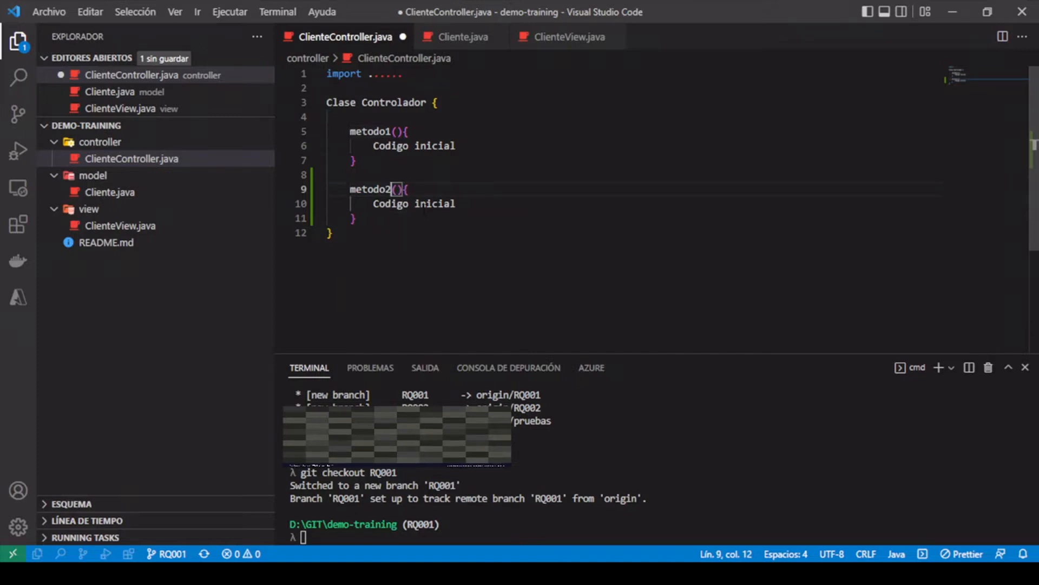
{"action": "double_click", "coordinate": [424, 206]}
{"action": "type", "text": "met"}
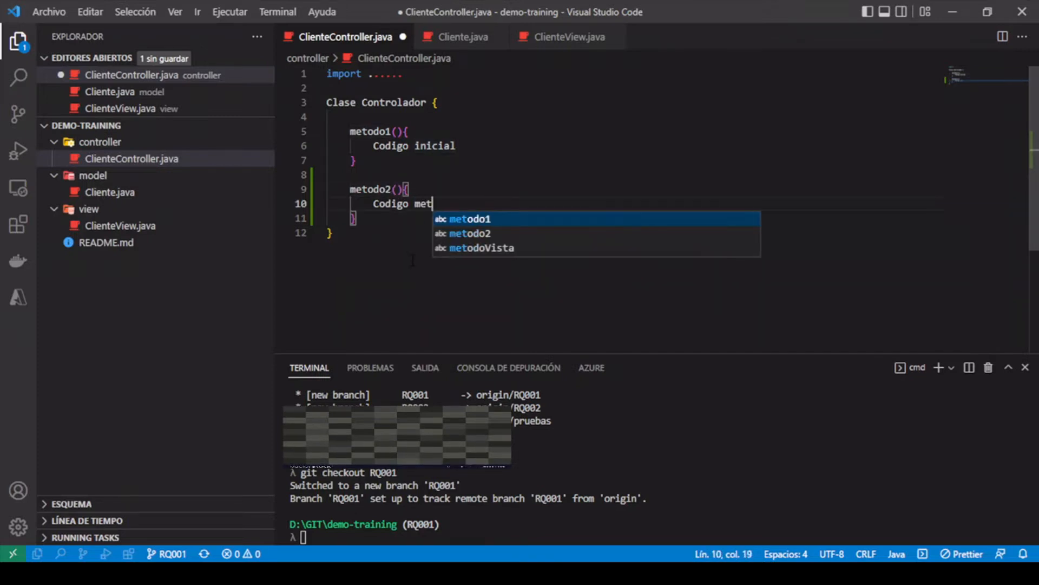
{"action": "type", "text": "odo 2"}
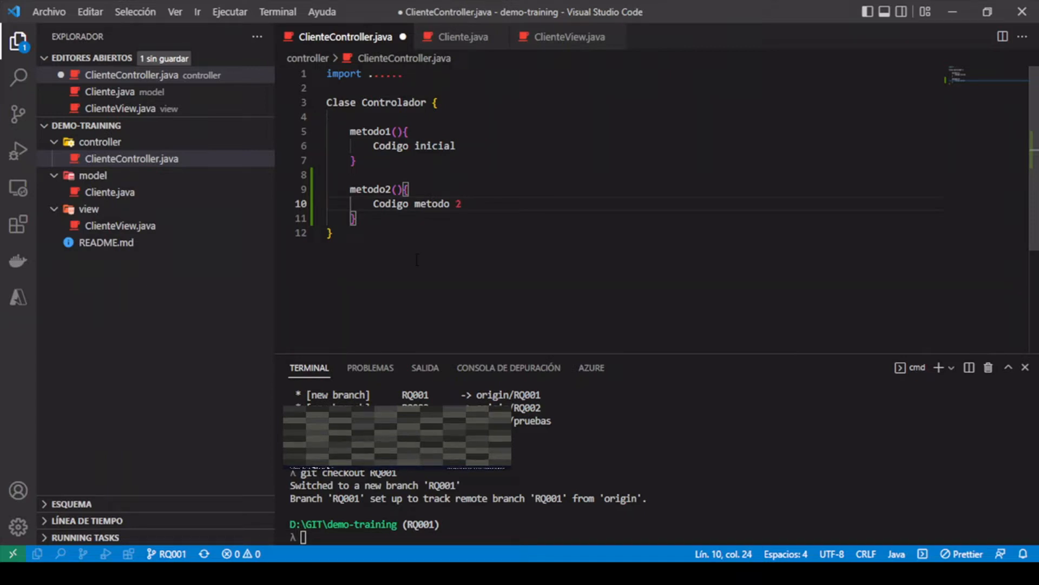
{"action": "key", "text": "ctrl+s"}
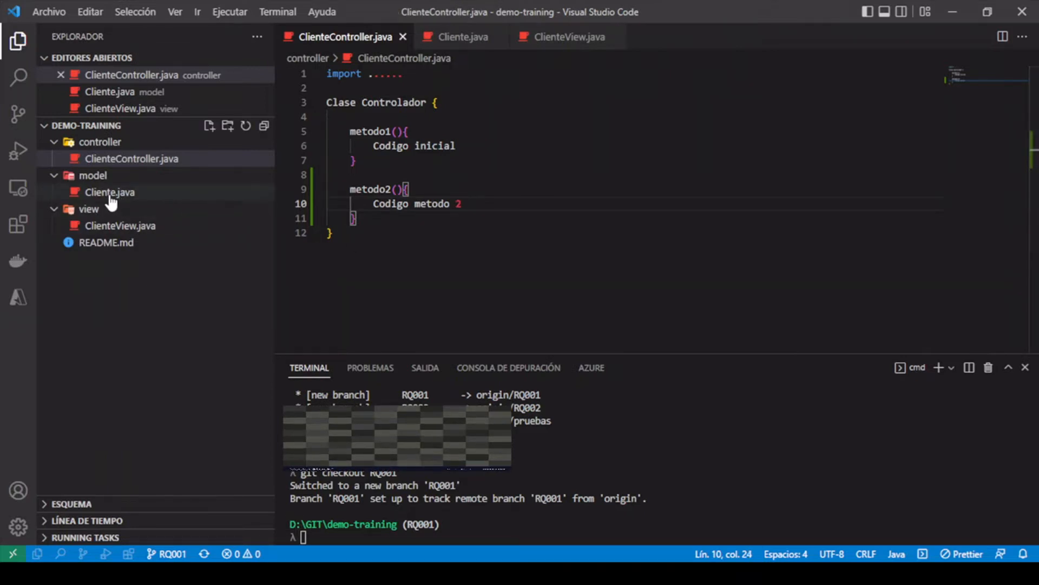
Step: Add the field "String apellido;" below the nombre field in the model's Cliente.java and save the file
{"action": "left_click", "coordinate": [112, 196]}
{"action": "left_click", "coordinate": [417, 147]}
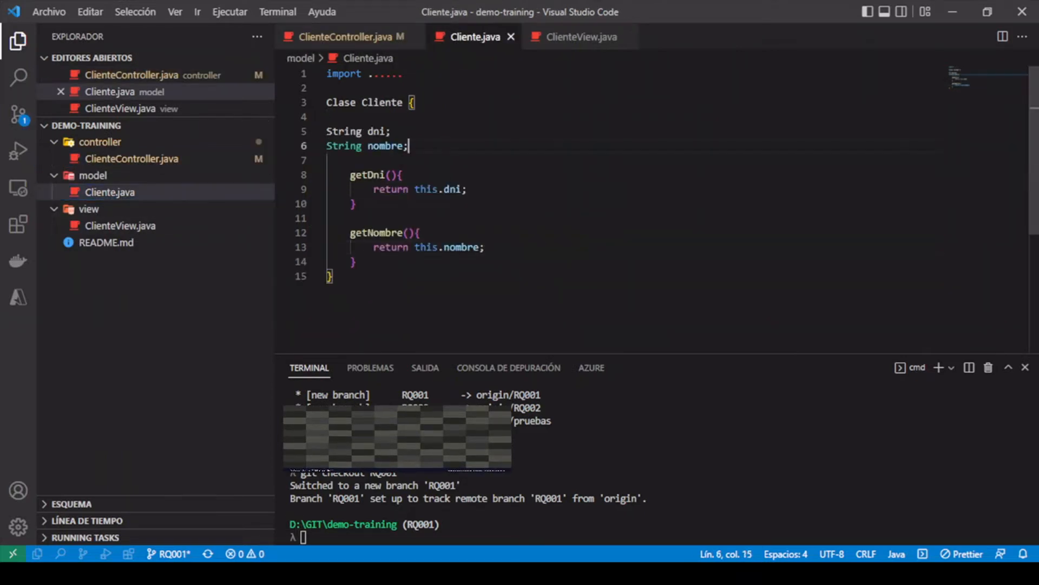
{"action": "key", "text": "Return"}
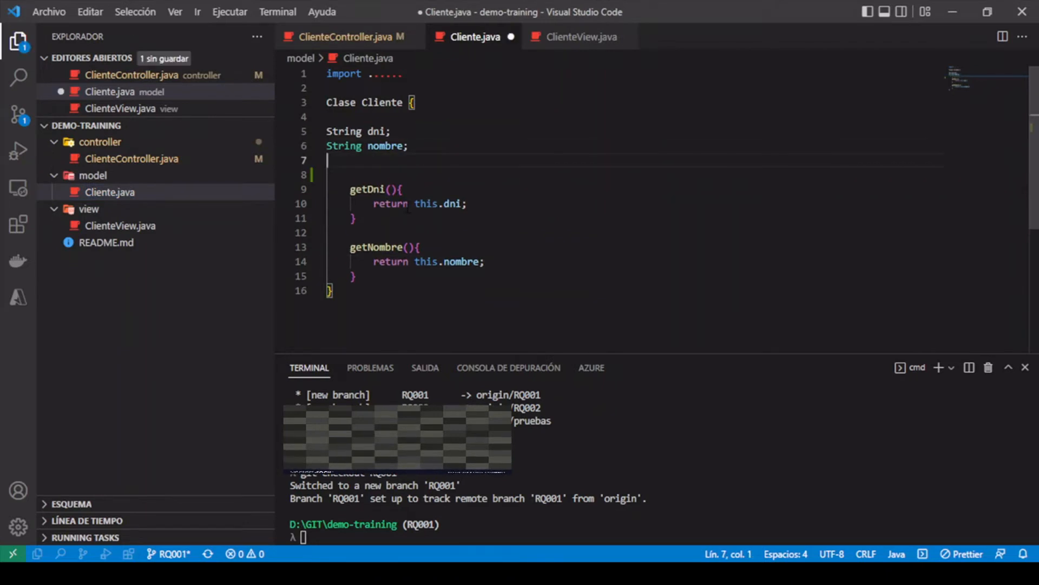
{"action": "type", "text": "String "}
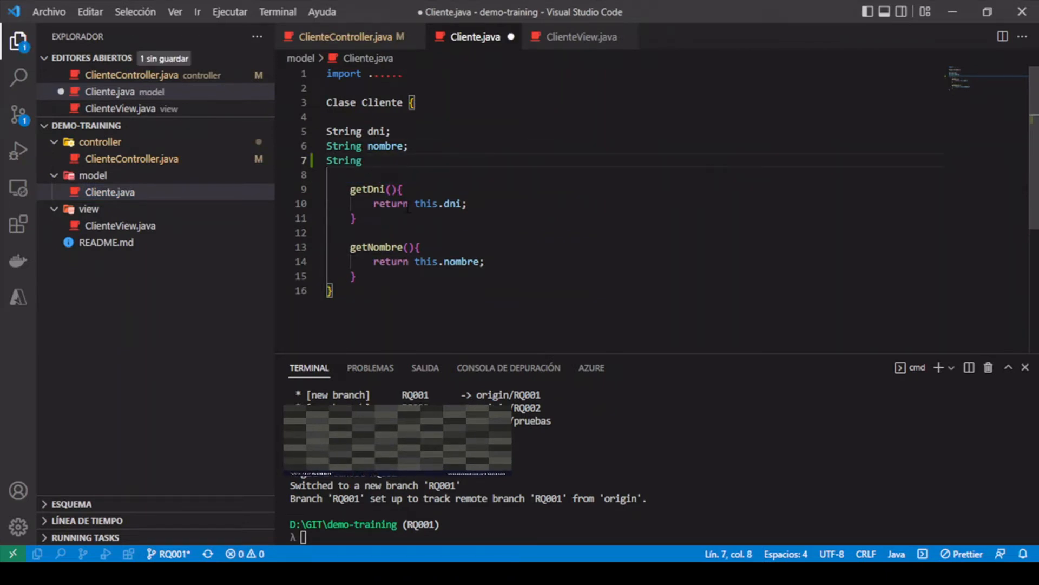
{"action": "type", "text": "apellido;"}
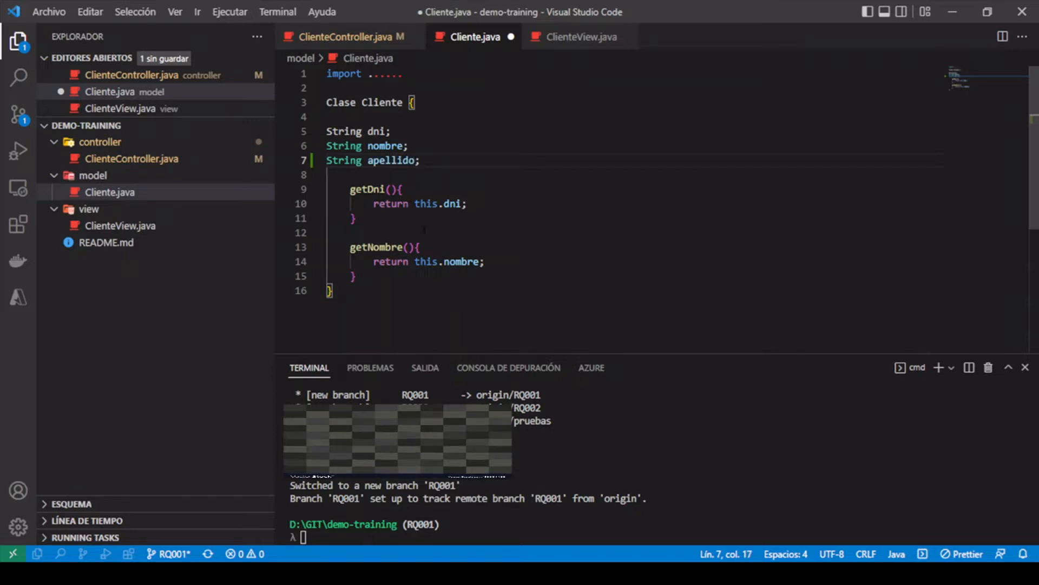
{"action": "key", "text": "ctrl+s"}
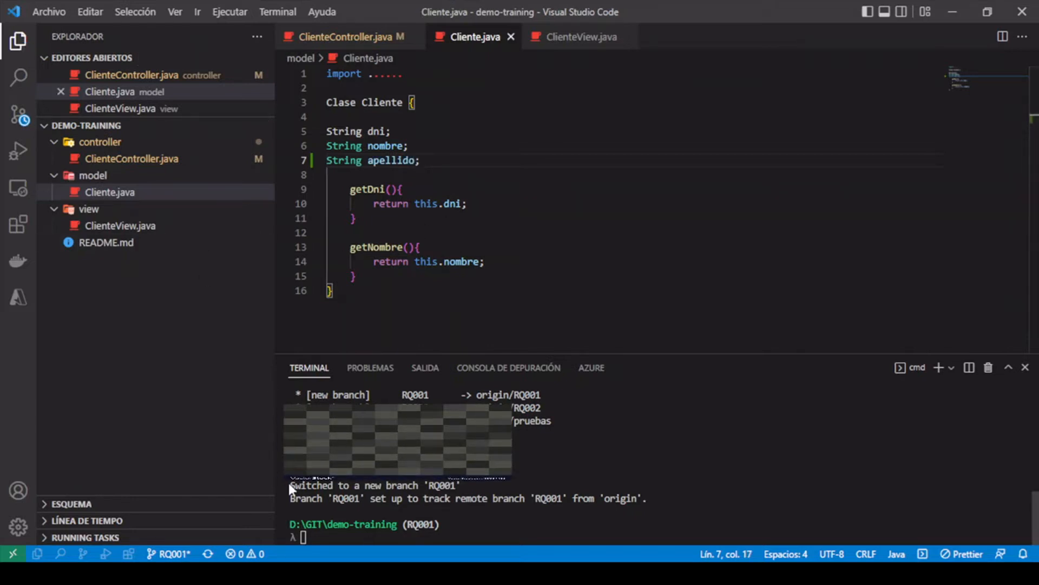
Step: Stage all changes on the RQ001 branch with git add . in the terminal
{"action": "left_click", "coordinate": [332, 539]}
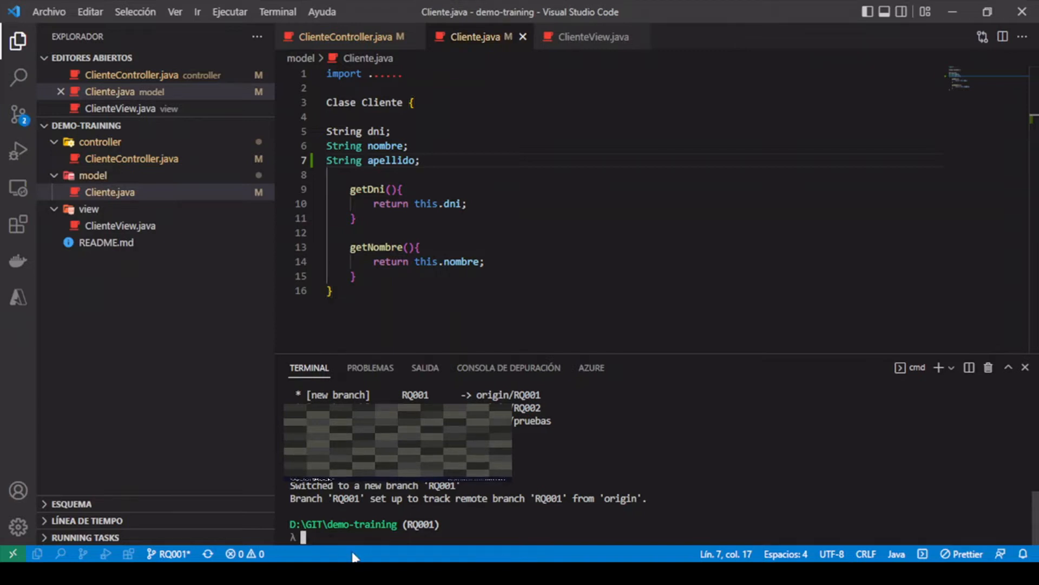
{"action": "type", "text": "git"}
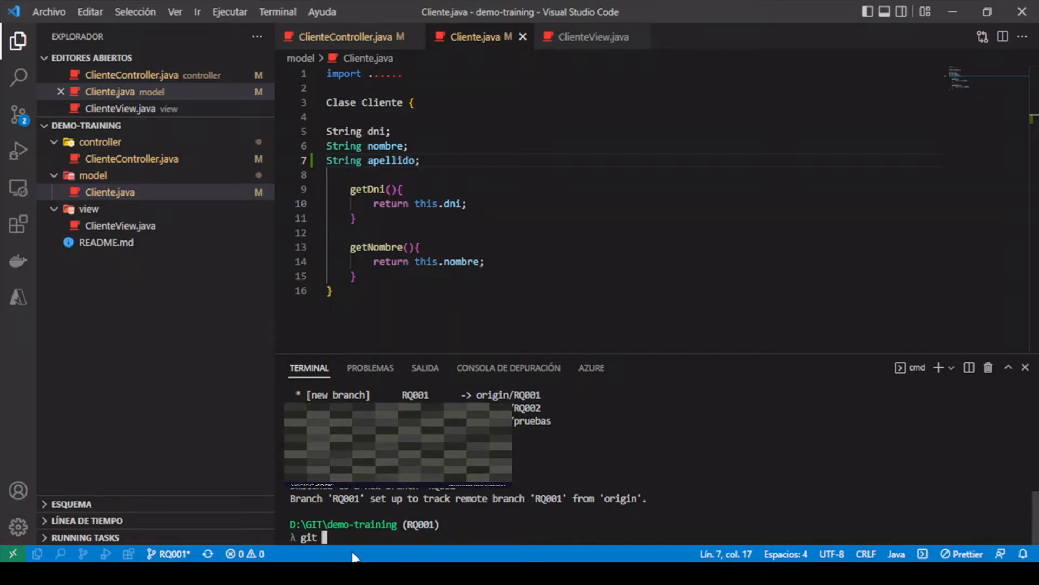
{"action": "type", "text": "add ."}
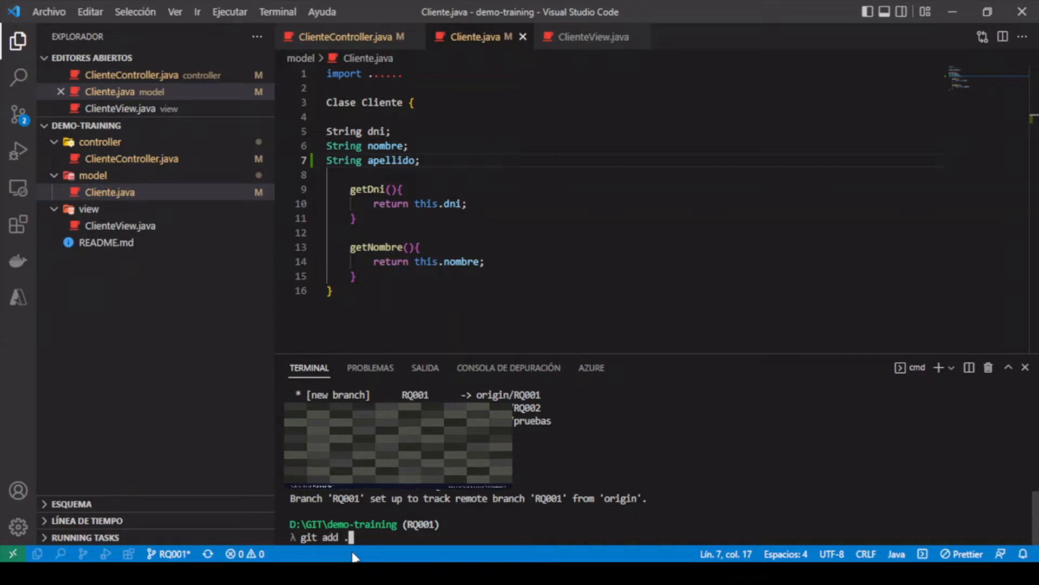
{"action": "key", "text": "Return"}
Step: Commit the staged changes with the message "Ajustes REQ001"
{"action": "type", "text": "git comm"}
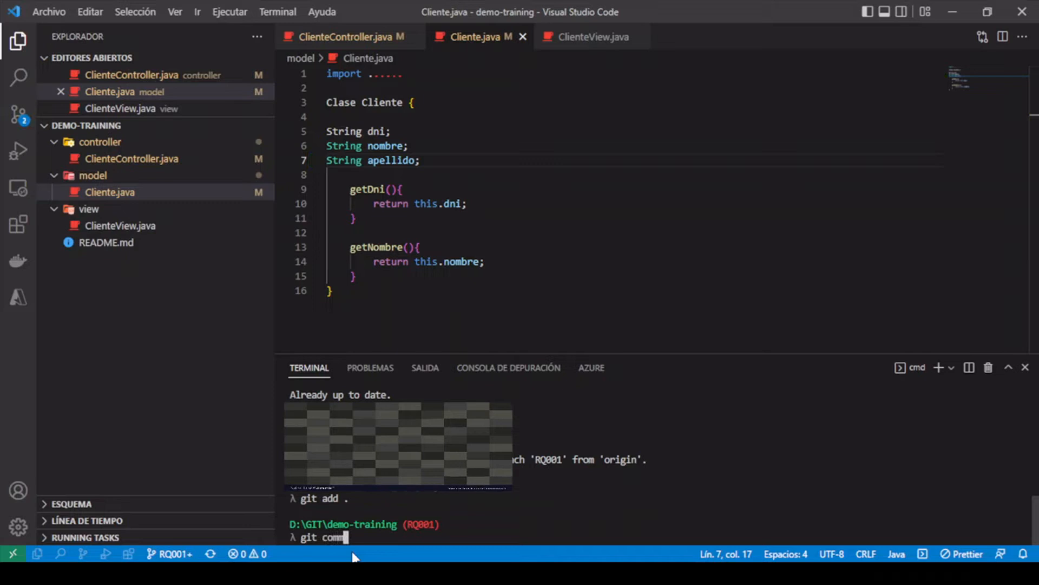
{"action": "type", "text": "it -"}
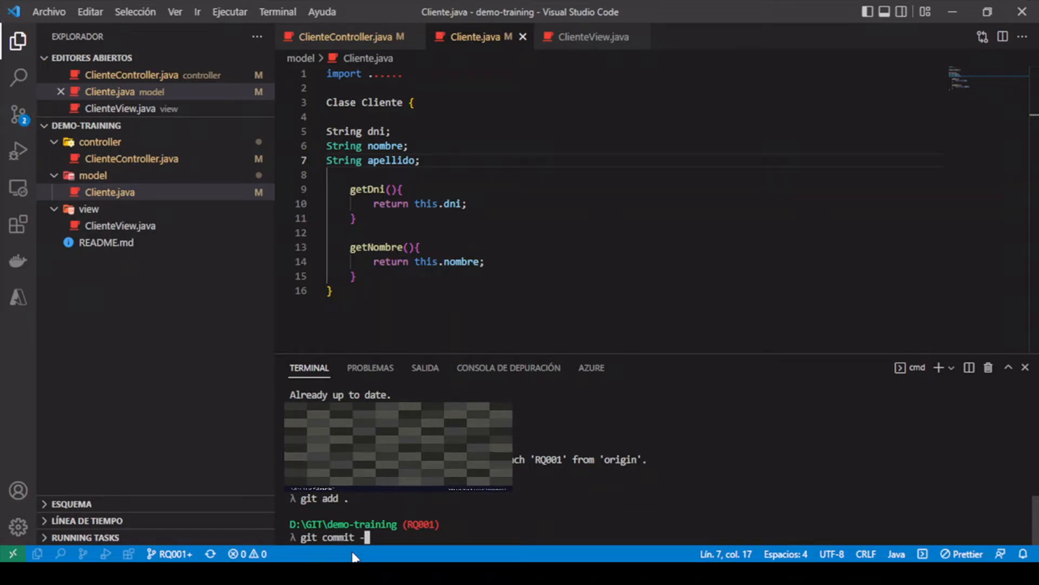
{"action": "type", "text": "m \""}
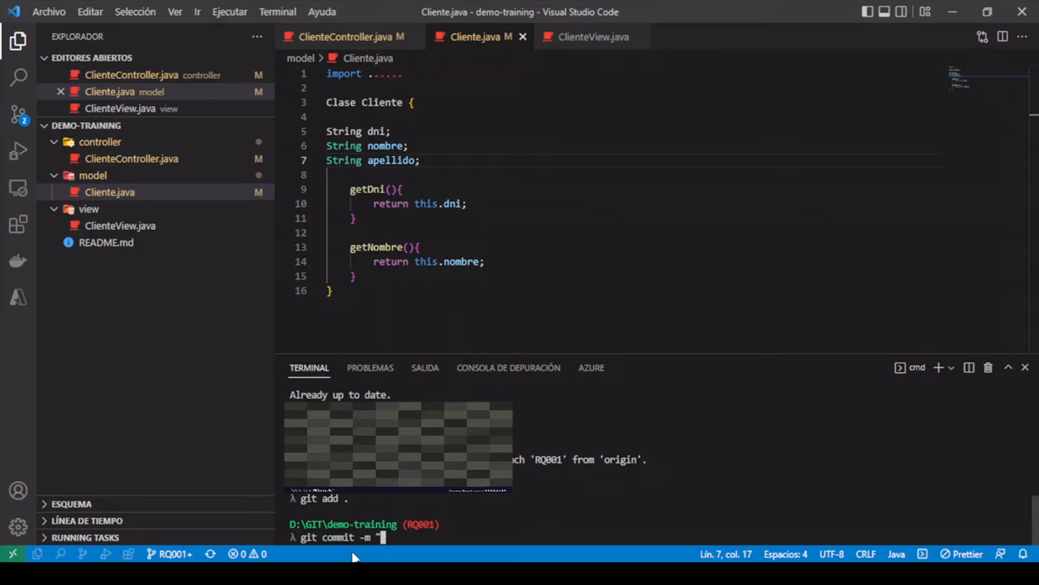
{"action": "type", "text": "Ajustes "}
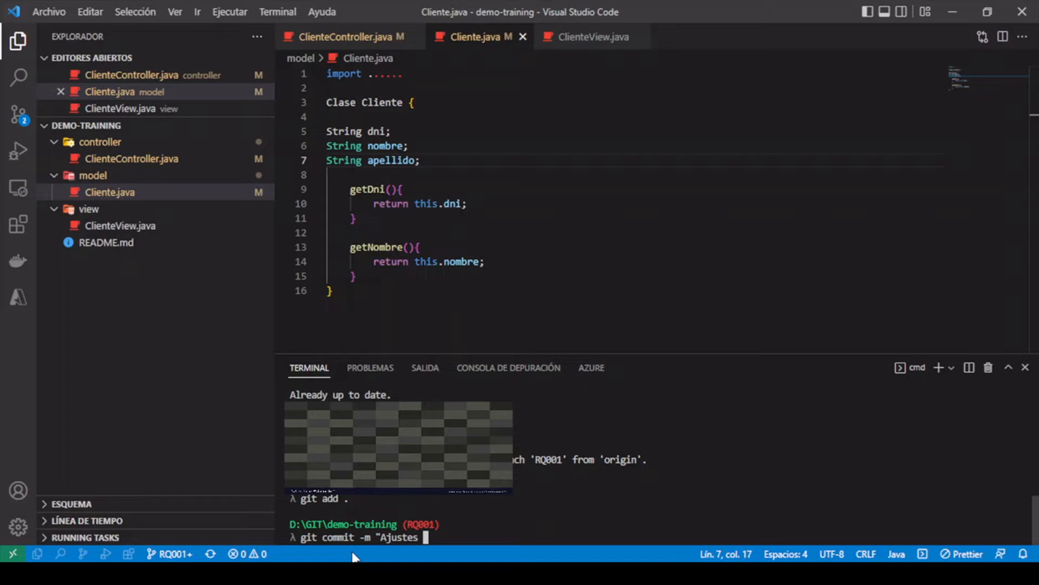
{"action": "type", "text": "REQ00"}
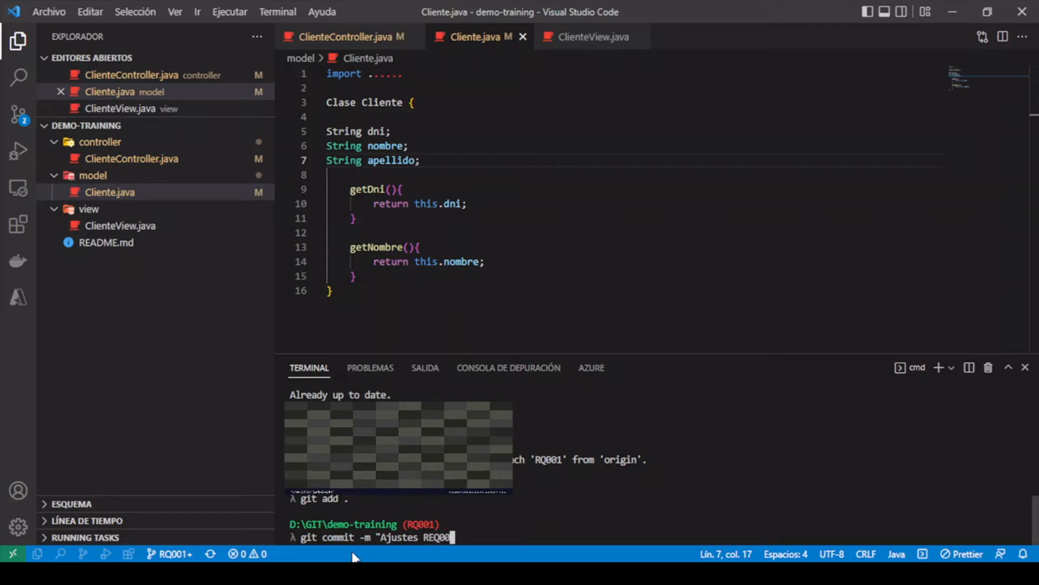
{"action": "type", "text": "1\""}
{"action": "key", "text": "Return"}
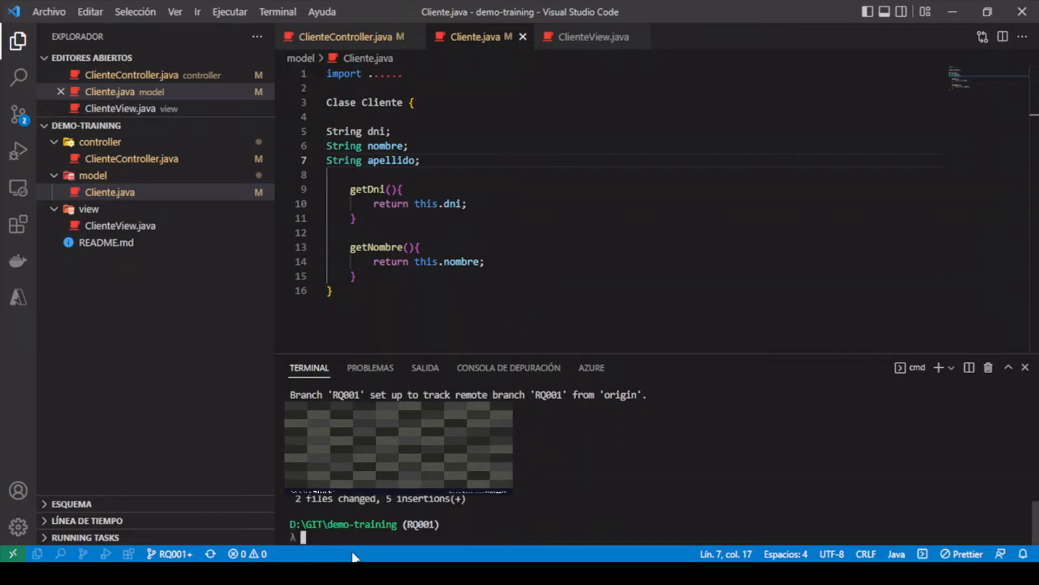
Step: Push the RQ001 commit to the remote repository with git push
{"action": "type", "text": "git pus"}
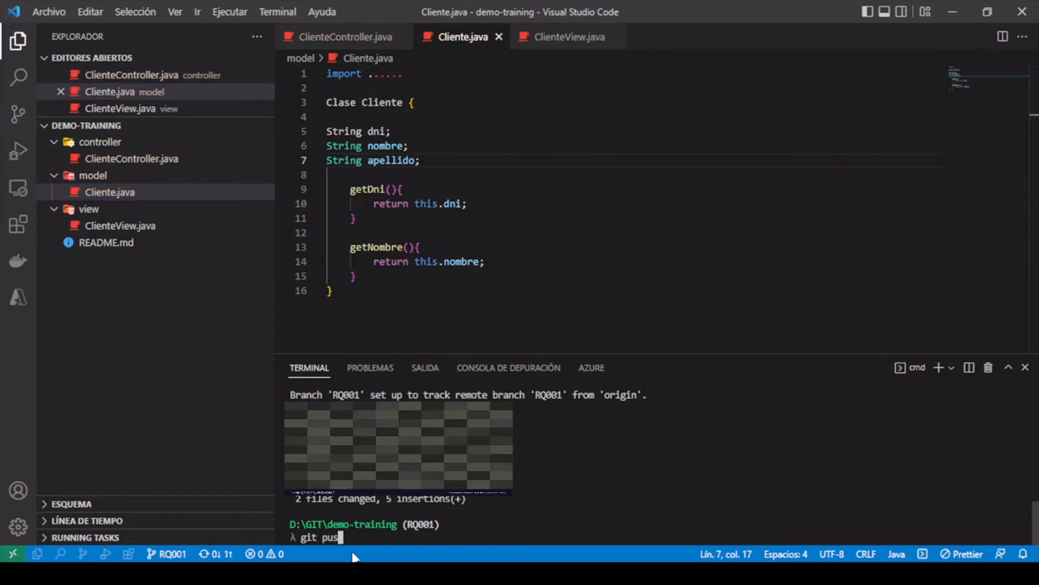
{"action": "type", "text": "h"}
{"action": "key", "text": "Return"}
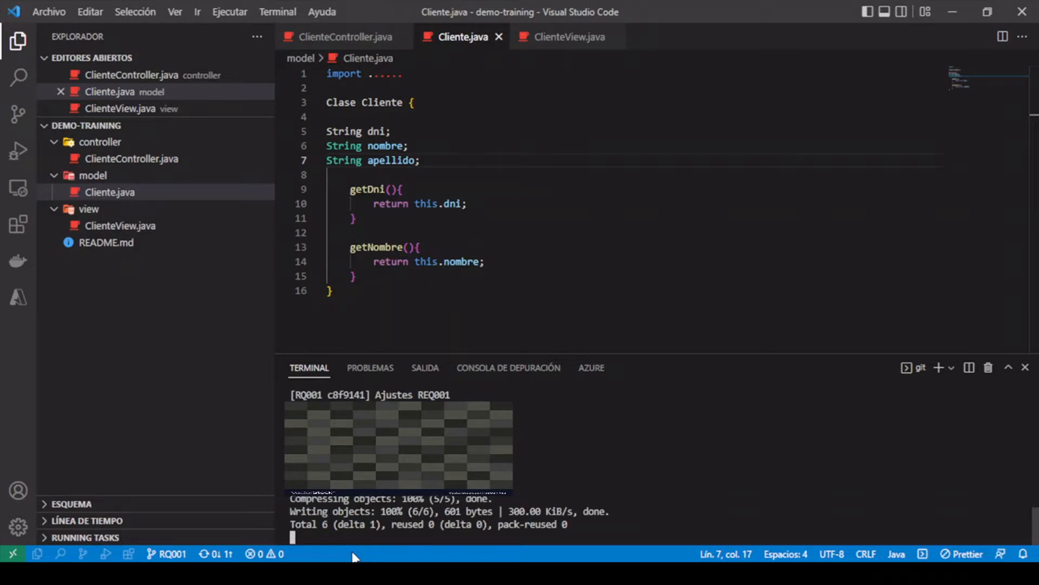
Step: Switch to Azure DevOps Repos in the browser and check metodo2 in the RQ001 branch's ClienteController.java
{"action": "key", "text": "alt+Tab"}
{"action": "left_click", "coordinate": [111, 14]}
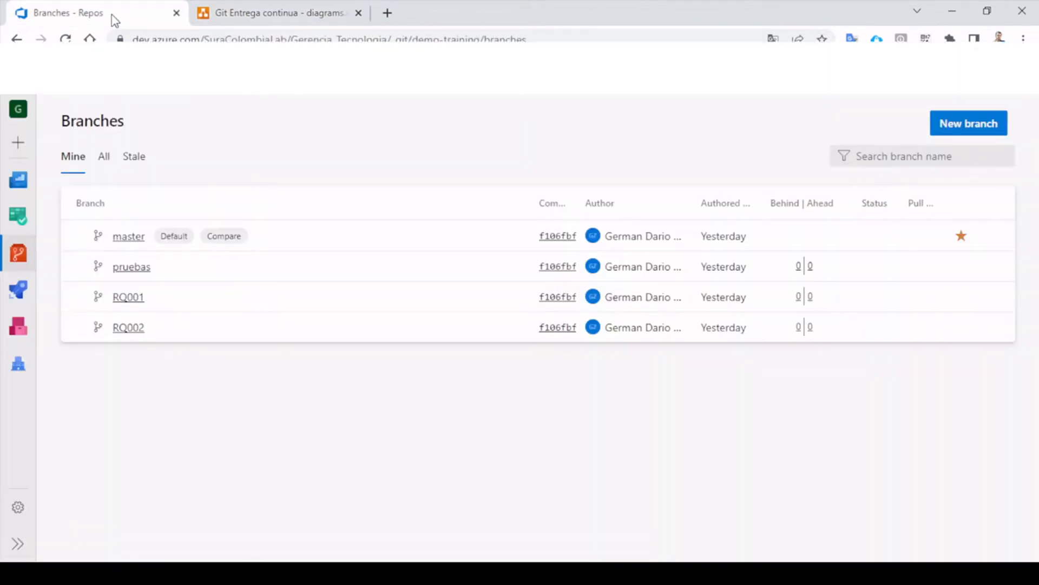
{"action": "left_click", "coordinate": [141, 295]}
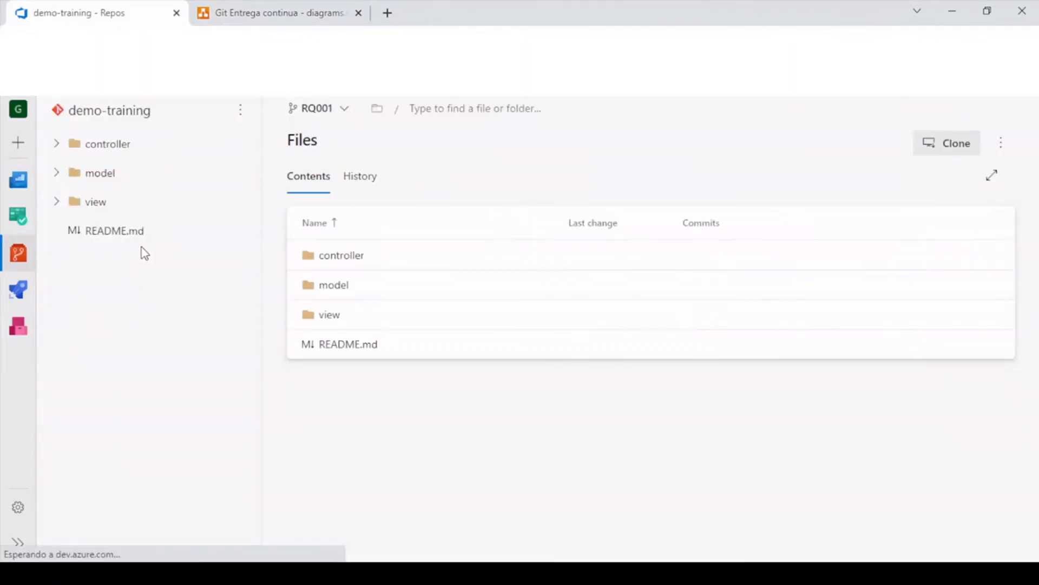
{"action": "left_click", "coordinate": [71, 155]}
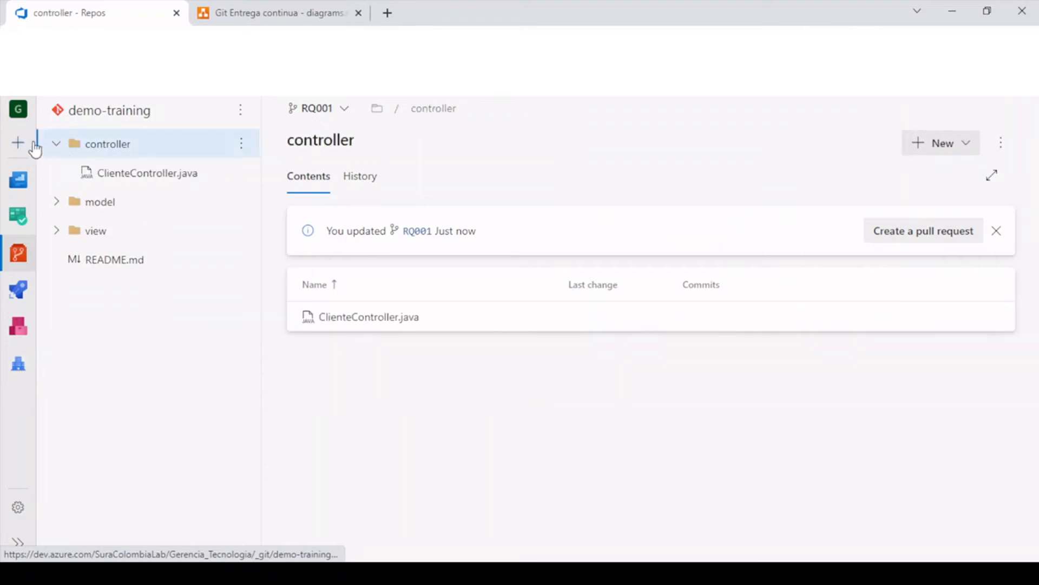
{"action": "left_click", "coordinate": [121, 174]}
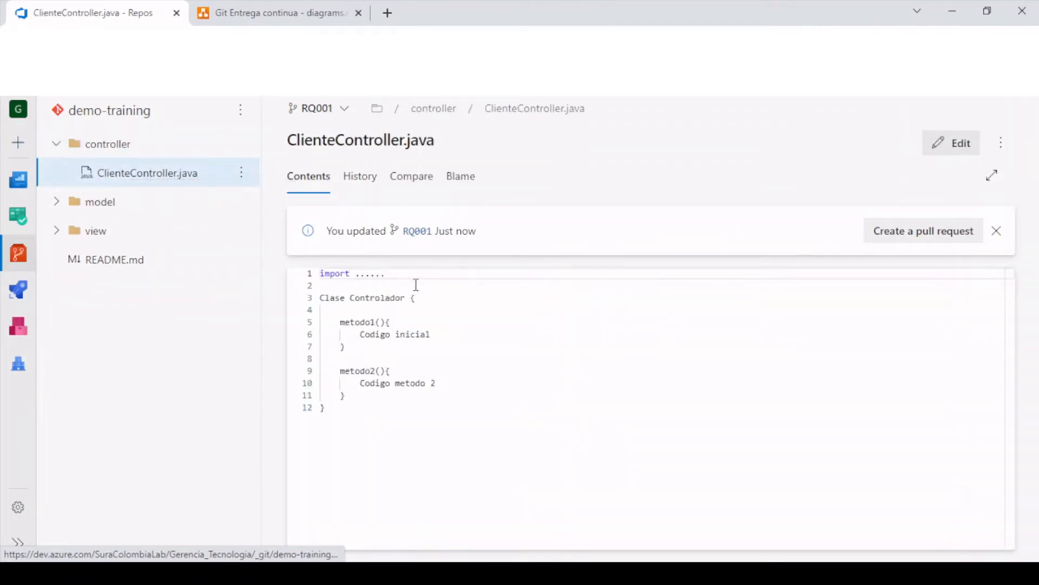
{"action": "left_click_drag", "start_coordinate": [341, 370], "coordinate": [355, 404]}
{"action": "left_click", "coordinate": [363, 415]}
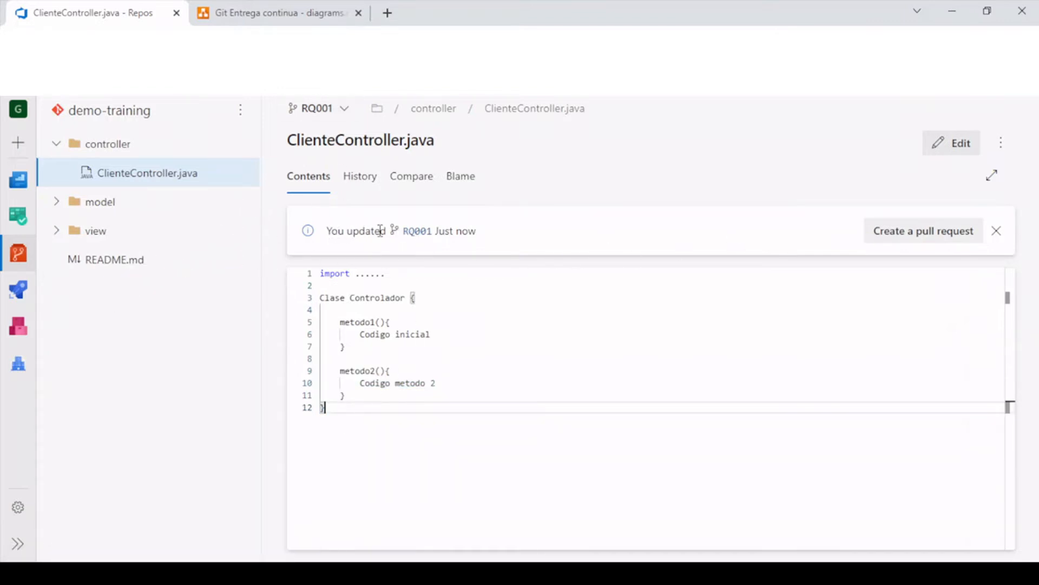
Step: Start a pull request from the RQ001 branch and shorten its title to REQ001
{"action": "left_click", "coordinate": [929, 242]}
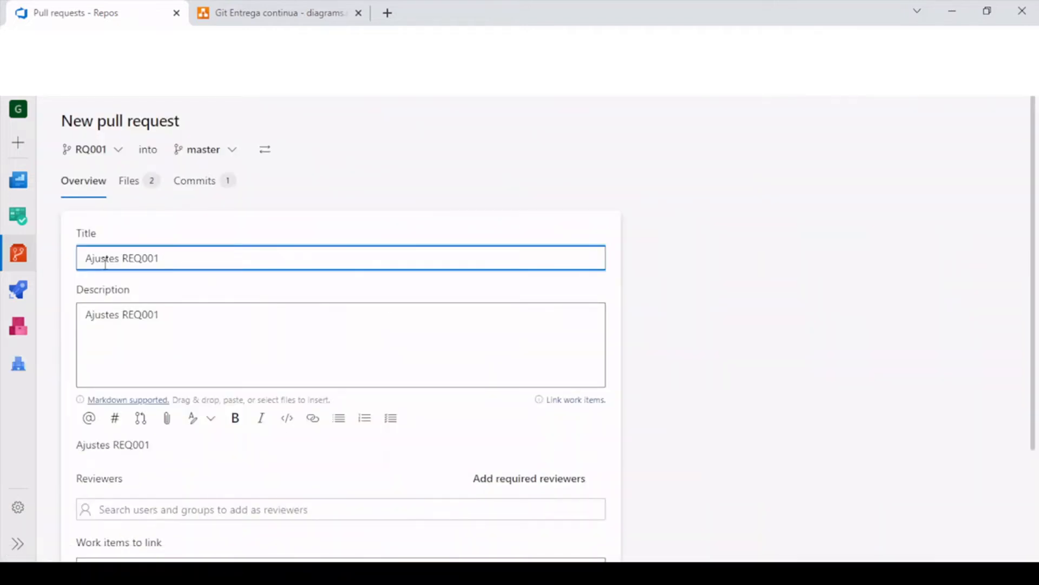
{"action": "left_click", "coordinate": [126, 259]}
{"action": "key", "text": "shift+Home"}
{"action": "key", "text": "BackSpace"}
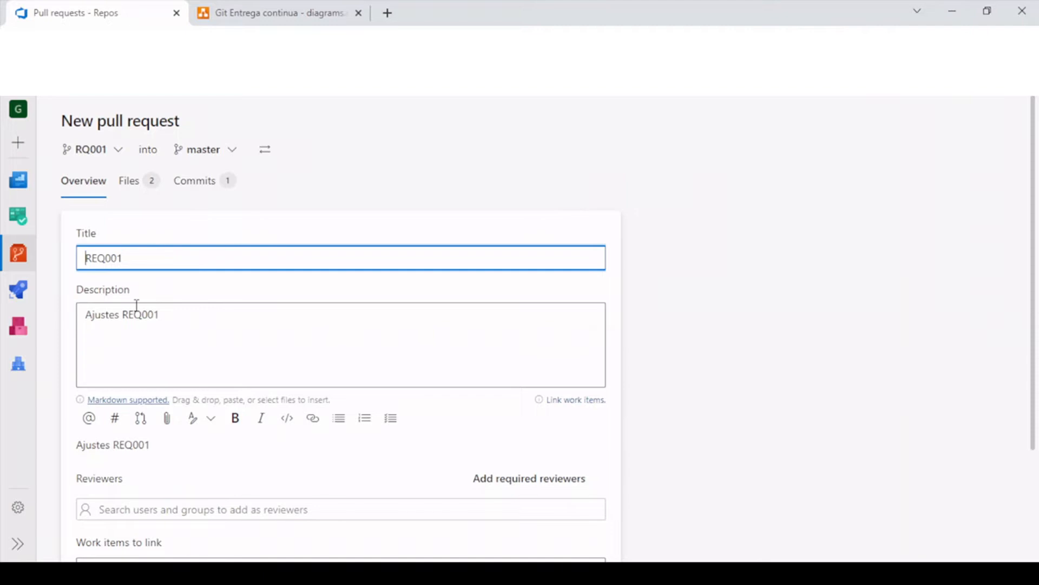
{"action": "left_click", "coordinate": [137, 305]}
Step: Set the pull request's target branch to pruebas and review its changed files and commits
{"action": "scroll", "coordinate": [274, 376], "scroll_direction": "down", "scroll_amount": 3}
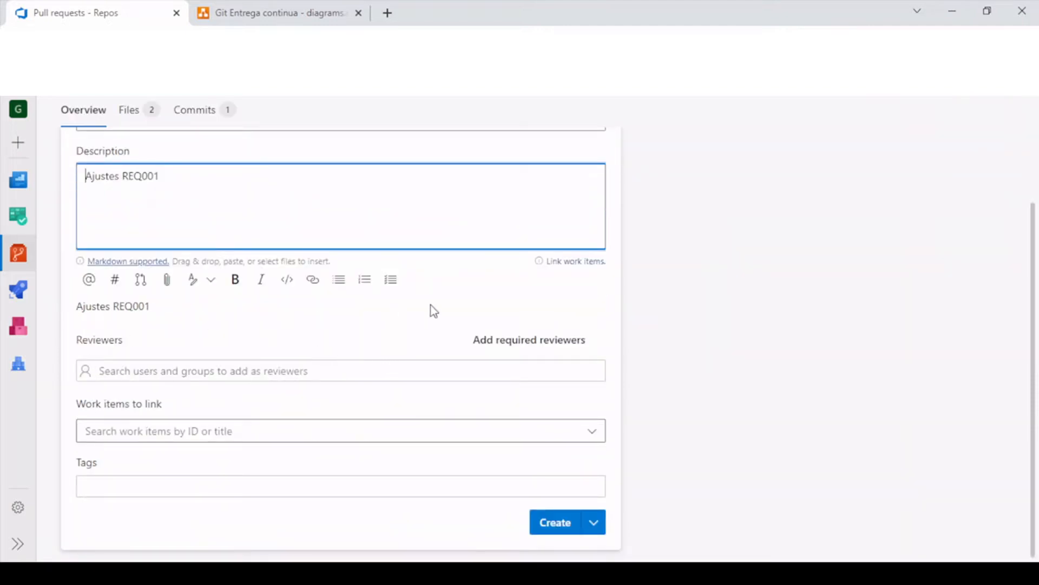
{"action": "scroll", "coordinate": [433, 311], "scroll_direction": "up", "scroll_amount": 3}
{"action": "left_click", "coordinate": [208, 154]}
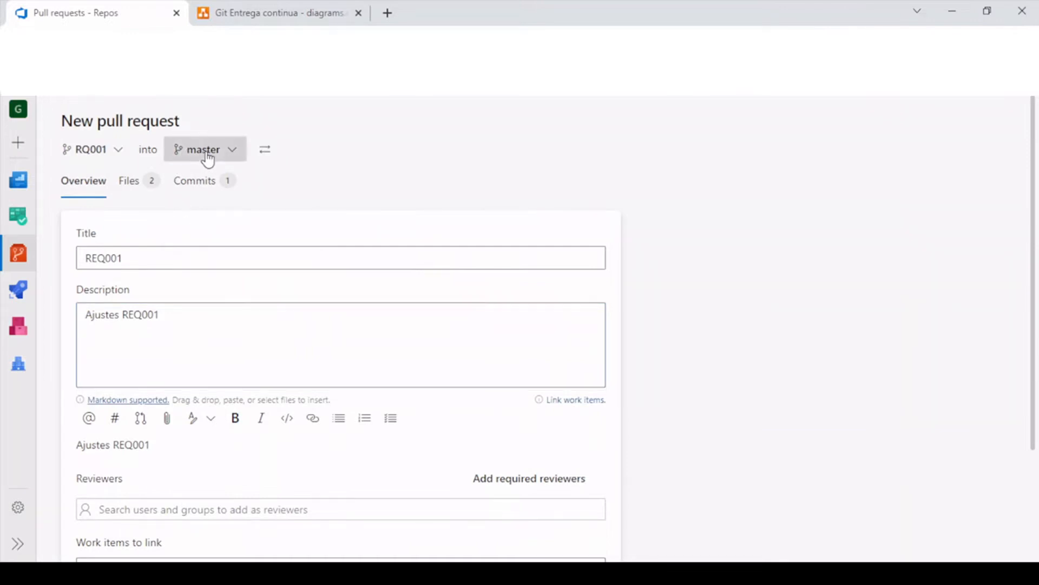
{"action": "left_click", "coordinate": [221, 319]}
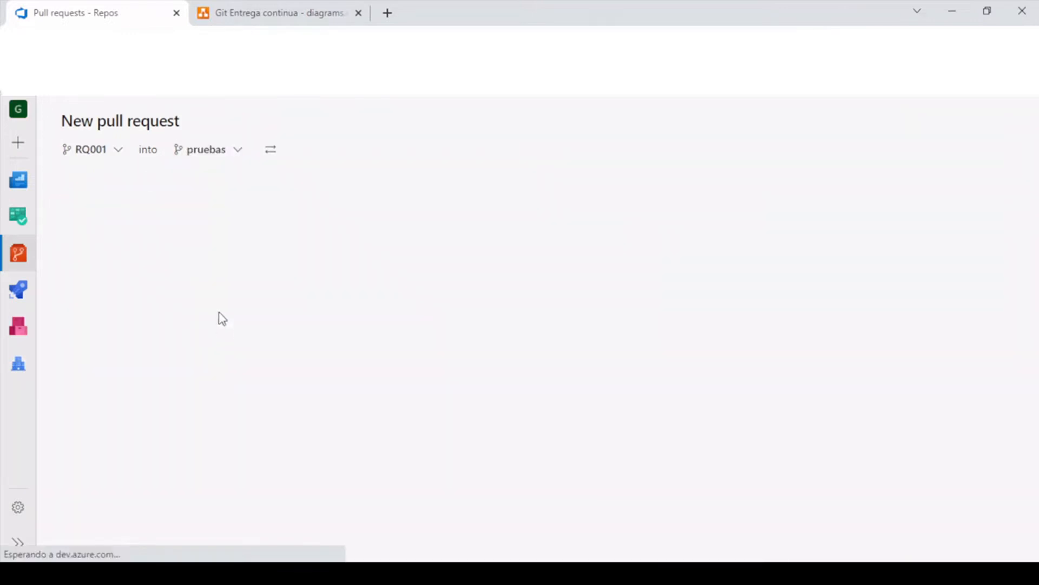
{"action": "scroll", "coordinate": [232, 276], "scroll_direction": "down", "scroll_amount": 2}
{"action": "scroll", "coordinate": [122, 215], "scroll_direction": "up", "scroll_amount": 2}
{"action": "left_click", "coordinate": [133, 184]}
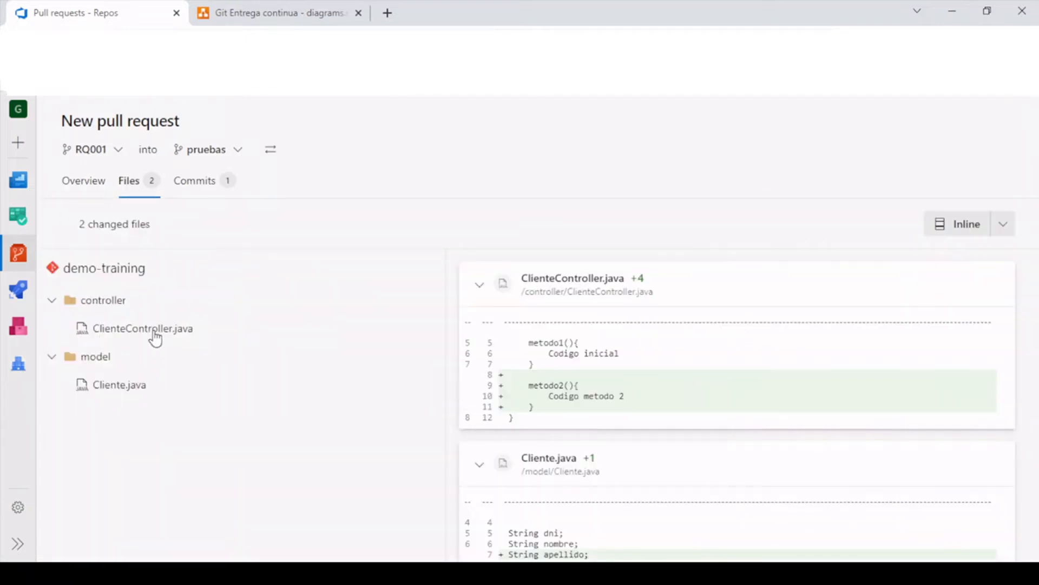
{"action": "left_click", "coordinate": [197, 184]}
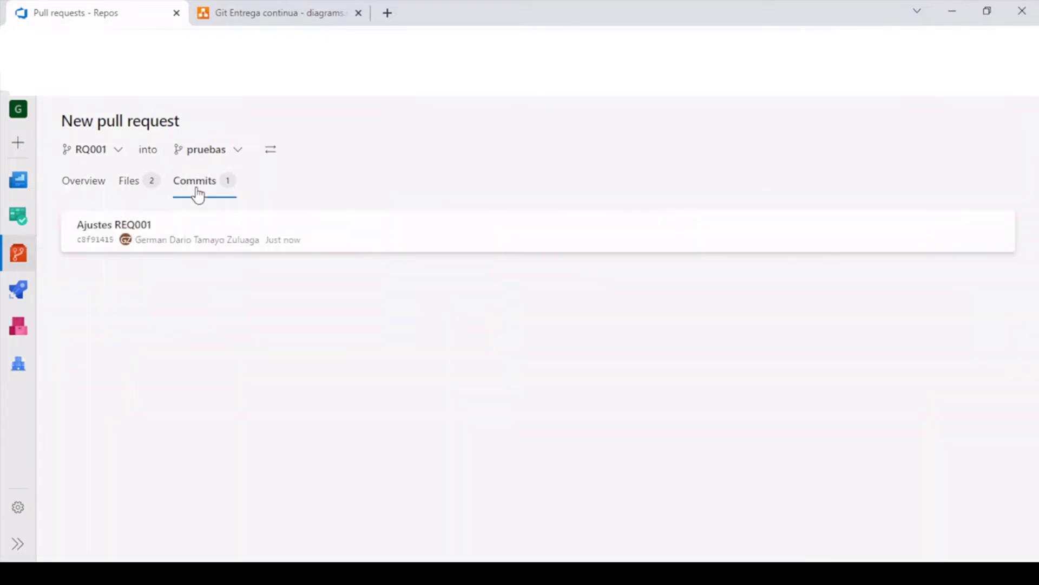
{"action": "left_click", "coordinate": [83, 181]}
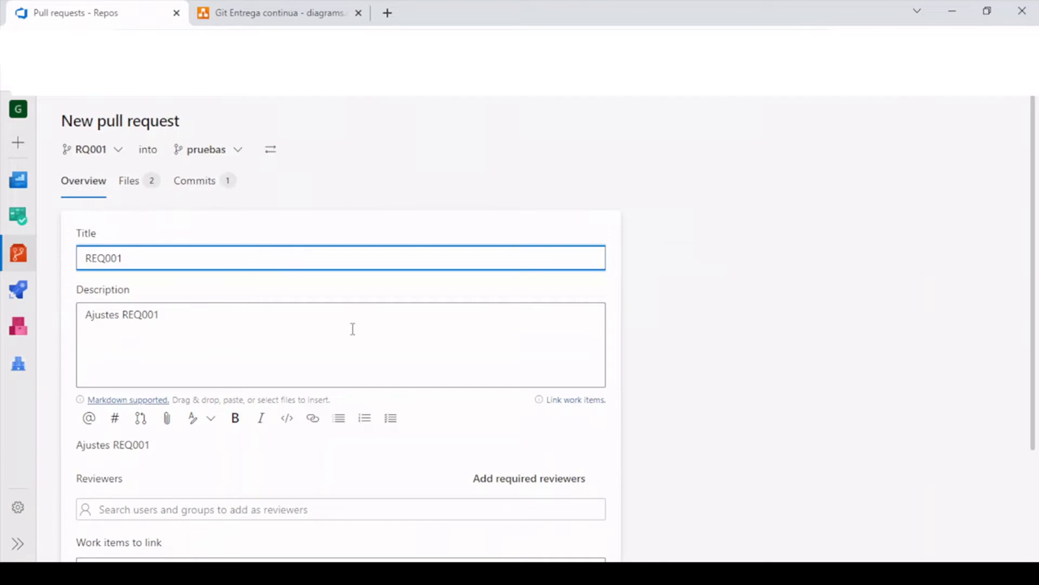
Step: Create the REQ001 pull request and complete its merge into pruebas with the Merge (no fast forward) type
{"action": "scroll", "coordinate": [352, 327], "scroll_direction": "down", "scroll_amount": 3}
{"action": "left_click", "coordinate": [558, 523]}
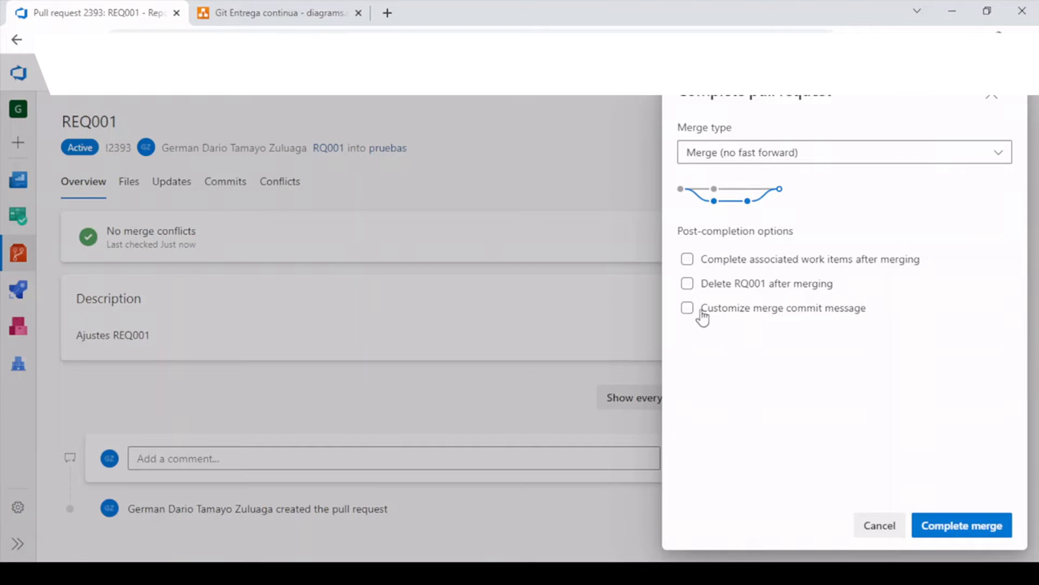
{"action": "left_click", "coordinate": [961, 528]}
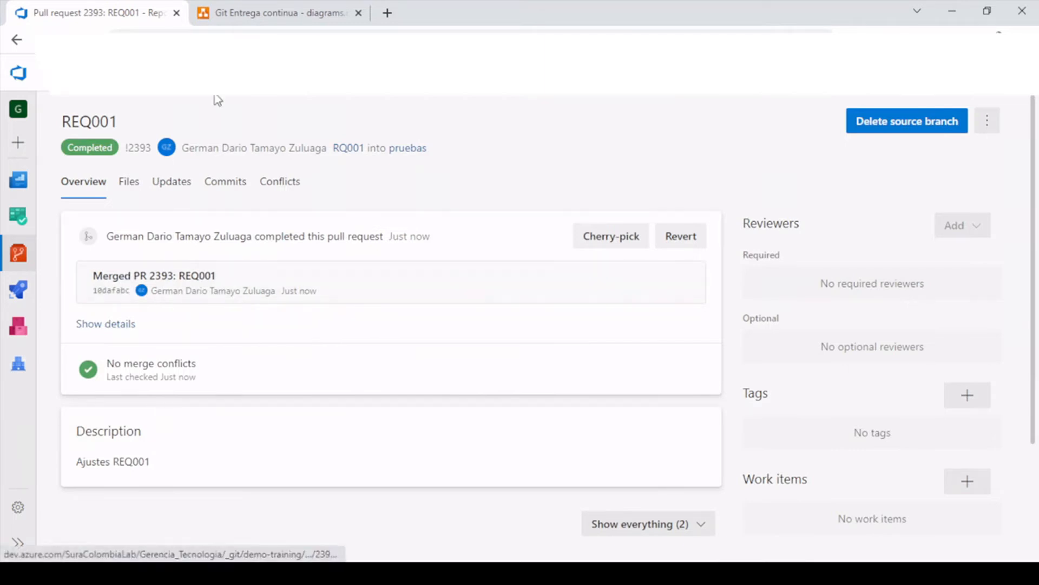
Step: Check the pruebas branch's ClienteController.java in the controller folder for the merged metodo2
{"action": "mouse_move", "coordinate": [22, 255]}
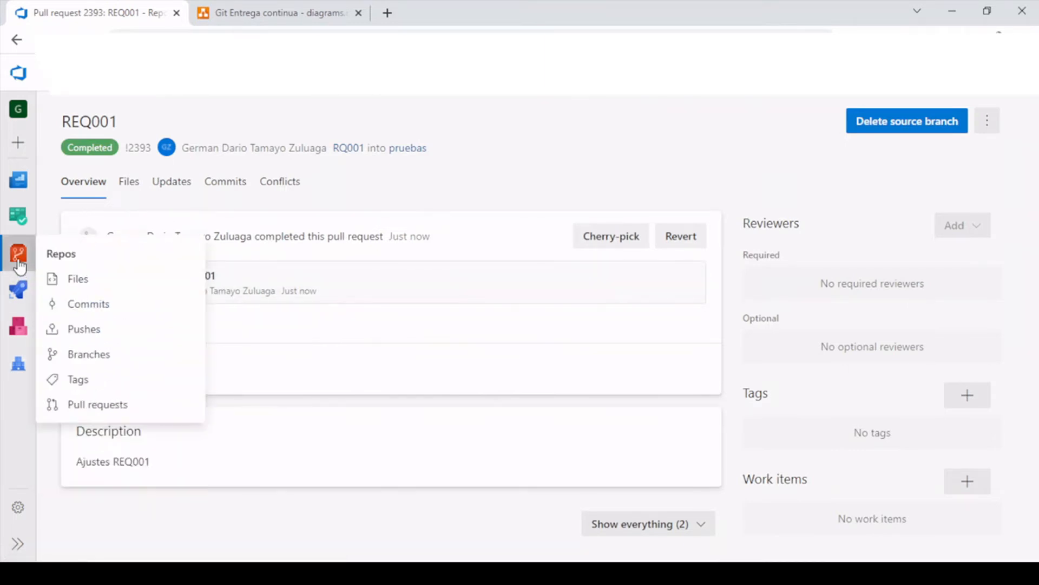
{"action": "left_click", "coordinate": [81, 280]}
{"action": "left_click", "coordinate": [339, 108]}
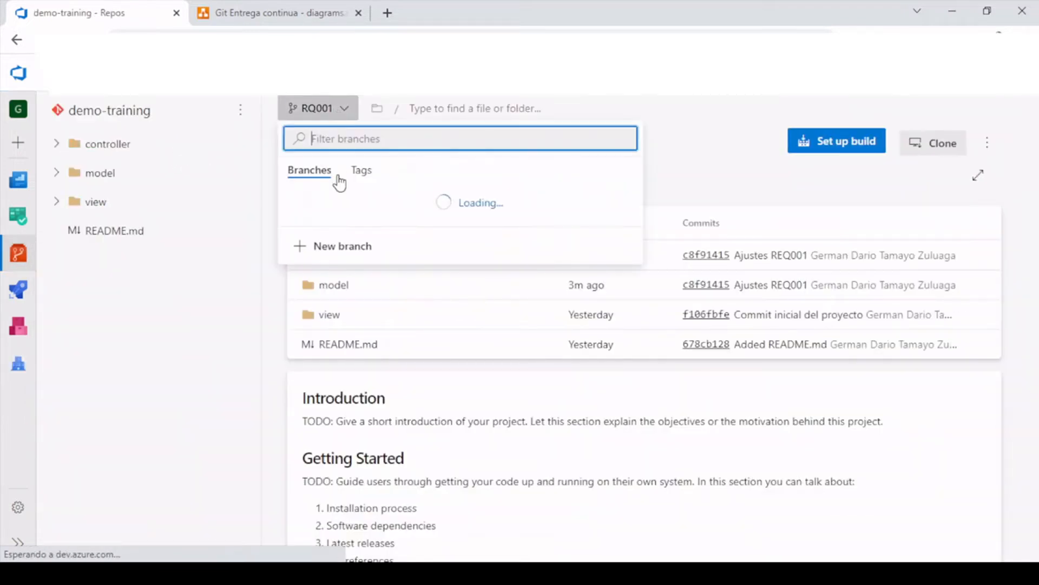
{"action": "left_click", "coordinate": [350, 304]}
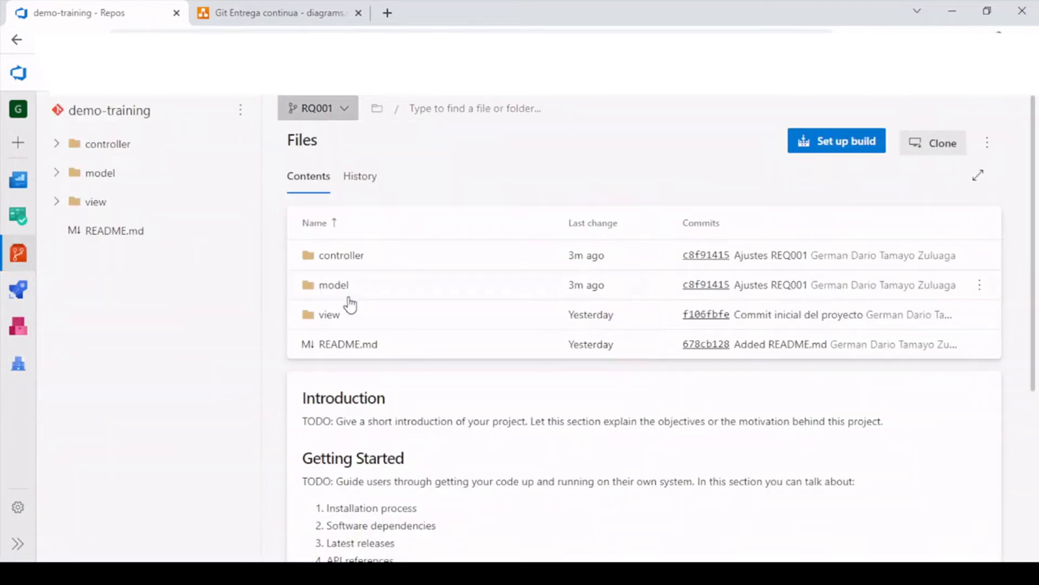
{"action": "left_click", "coordinate": [317, 258]}
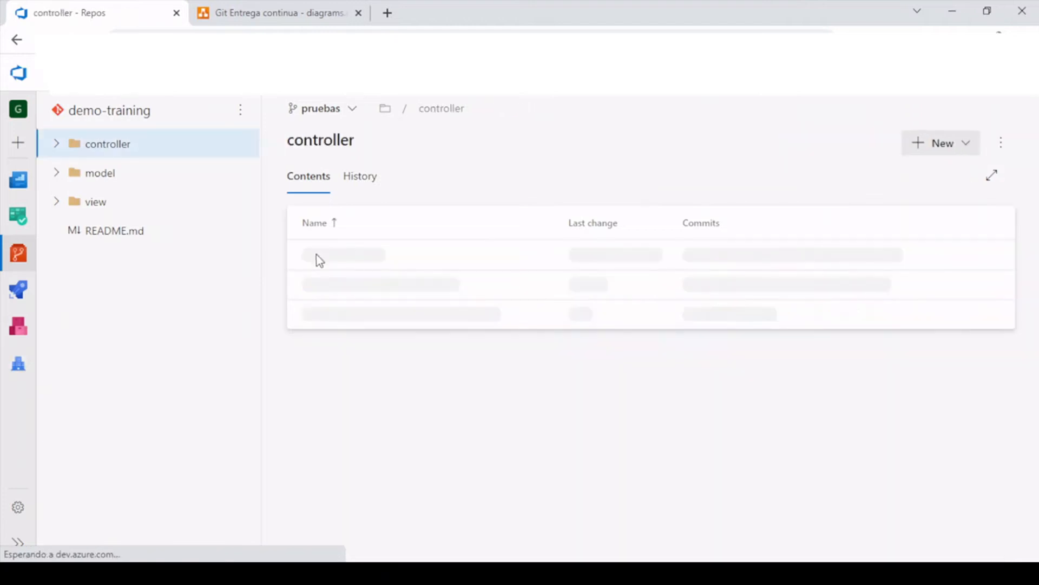
{"action": "left_click", "coordinate": [335, 265]}
{"action": "left_click_drag", "start_coordinate": [344, 306], "coordinate": [336, 362]}
{"action": "left_click", "coordinate": [336, 362]}
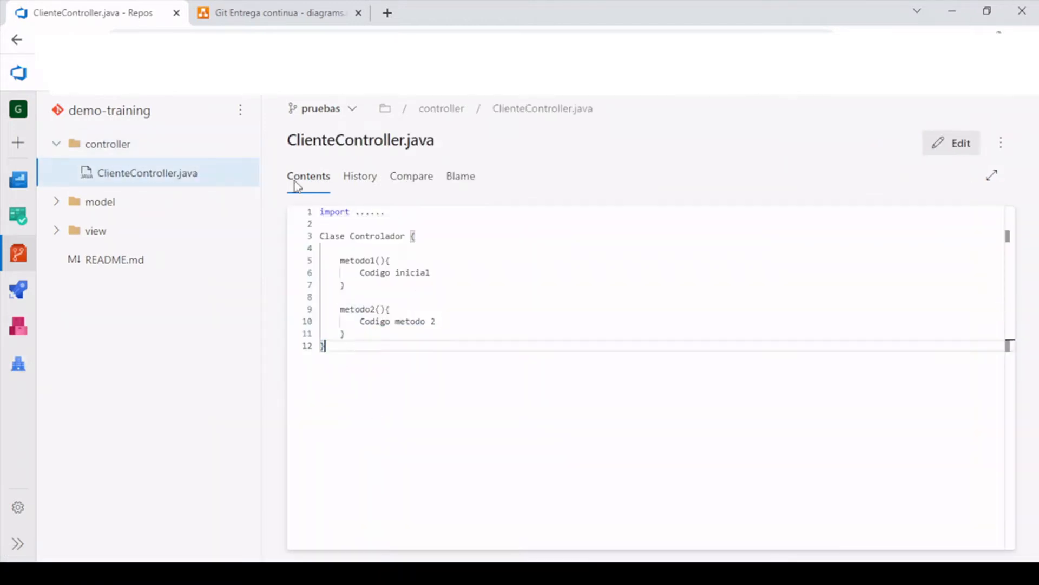
Step: Switch to the diagrams.net Revert page and review commit 2 on RQ001 and Pruebas and the commit on RQ002
{"action": "left_click", "coordinate": [284, 22]}
{"action": "left_click", "coordinate": [323, 355]}
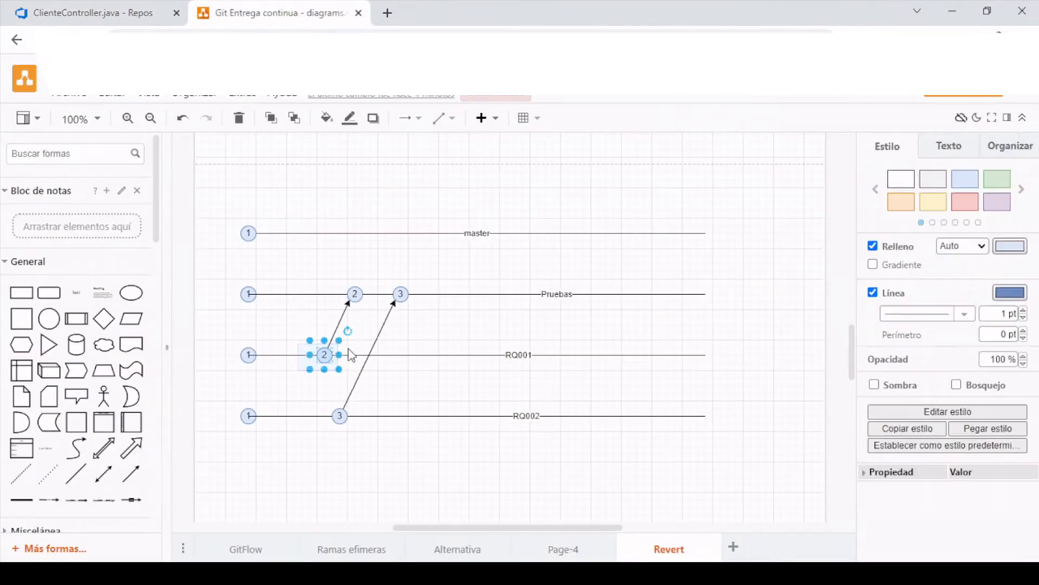
{"action": "left_click", "coordinate": [352, 293]}
{"action": "left_click_drag", "start_coordinate": [244, 397], "coordinate": [339, 462]}
{"action": "left_click", "coordinate": [335, 454]}
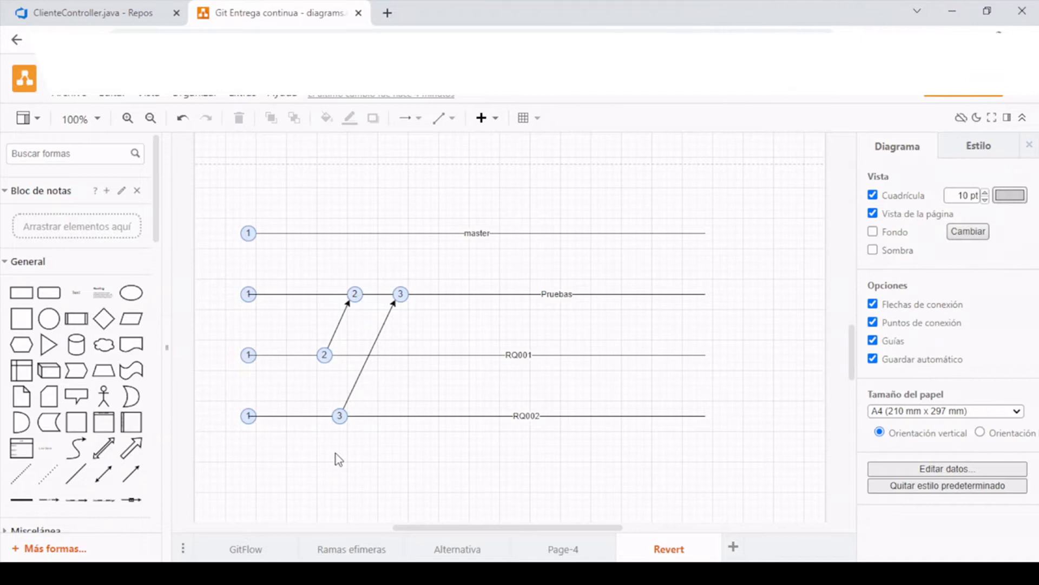
Step: Switch to Visual Studio Code and update the local demo-training repository with git pull
{"action": "key", "text": "alt+Tab"}
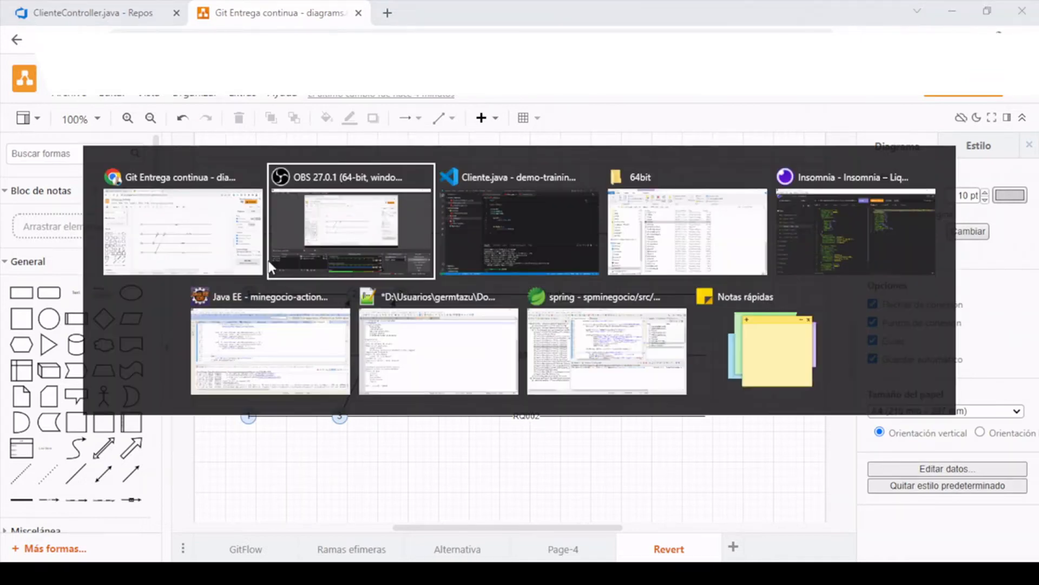
{"action": "key", "text": "alt+Tab"}
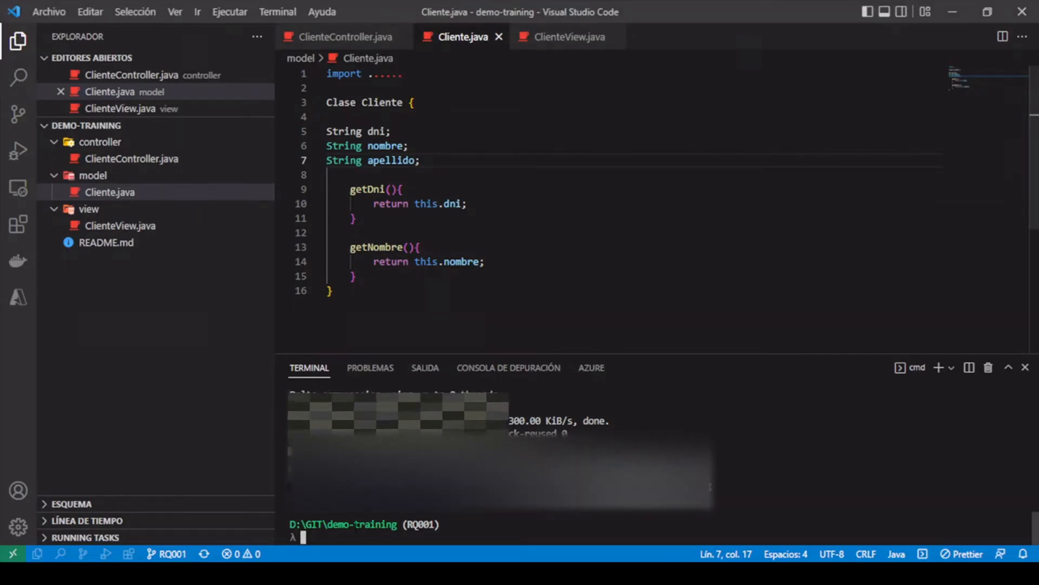
{"action": "mouse_move", "coordinate": [408, 574]}
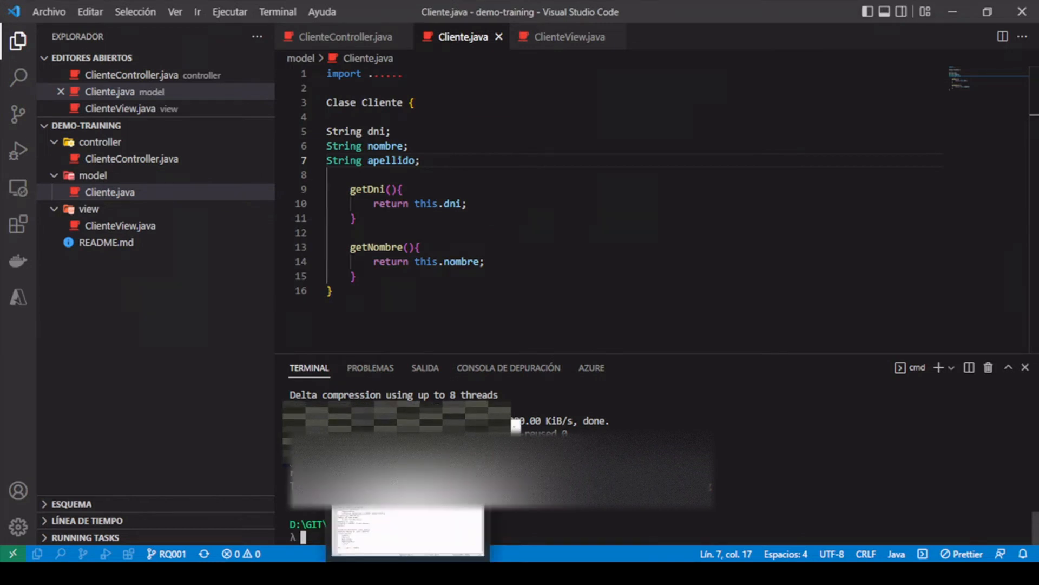
{"action": "type", "text": "g"}
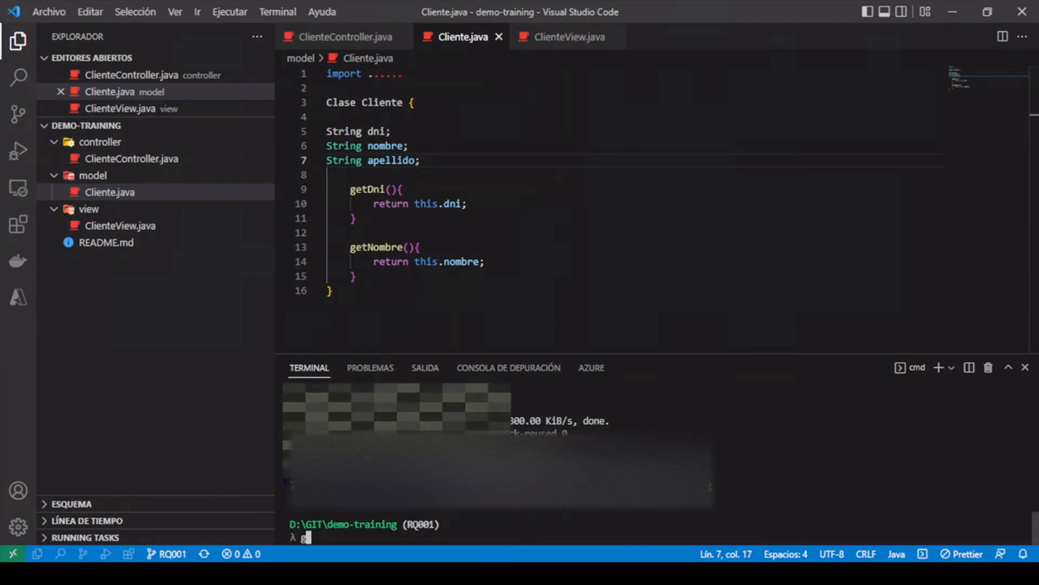
{"action": "type", "text": "it pull"}
{"action": "key", "text": "Return"}
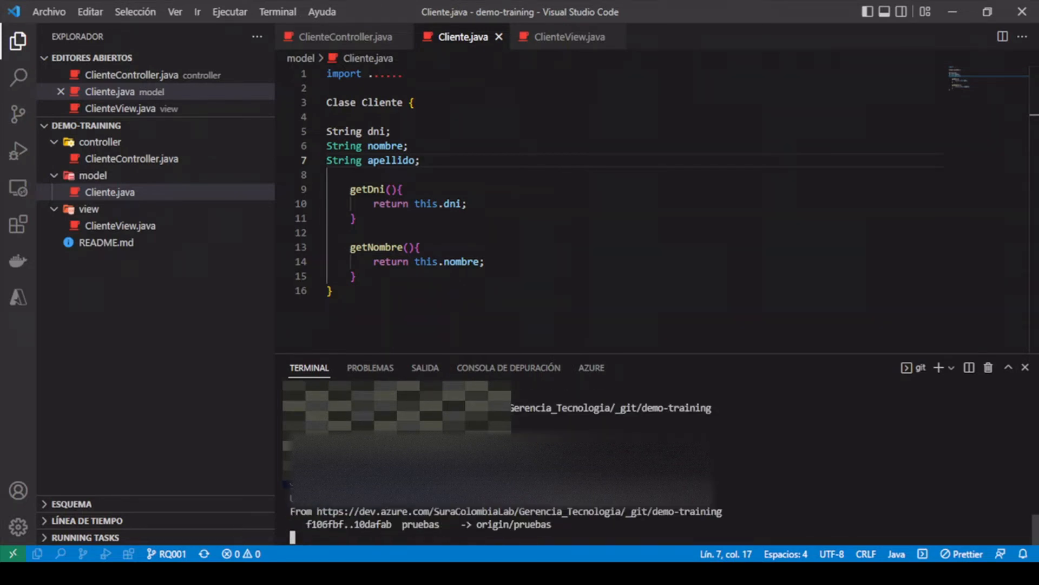
Step: Switch the local repository to the RQ002 branch with git checkout RQ002
{"action": "type", "text": "git cha"}
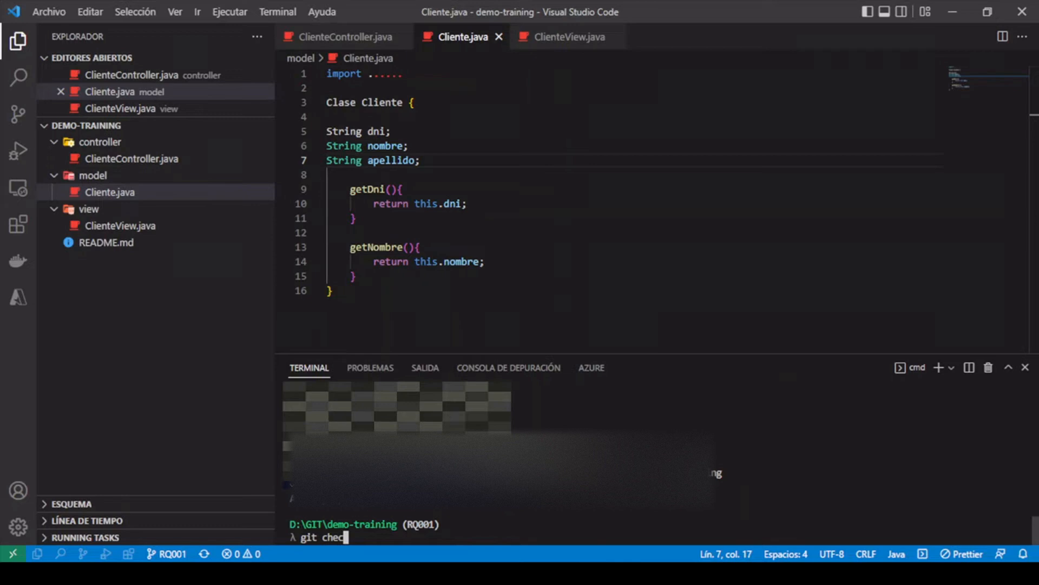
{"action": "type", "text": "ch"}
{"action": "key", "text": "BackSpace"}
{"action": "type", "text": "kout RQ00"}
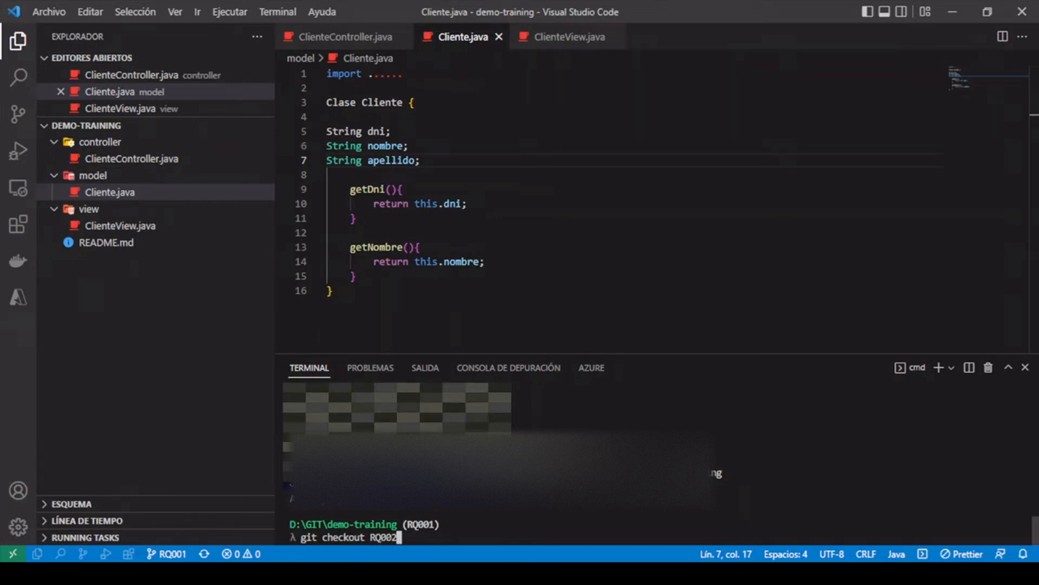
{"action": "type", "text": "2"}
{"action": "key", "text": "Return"}
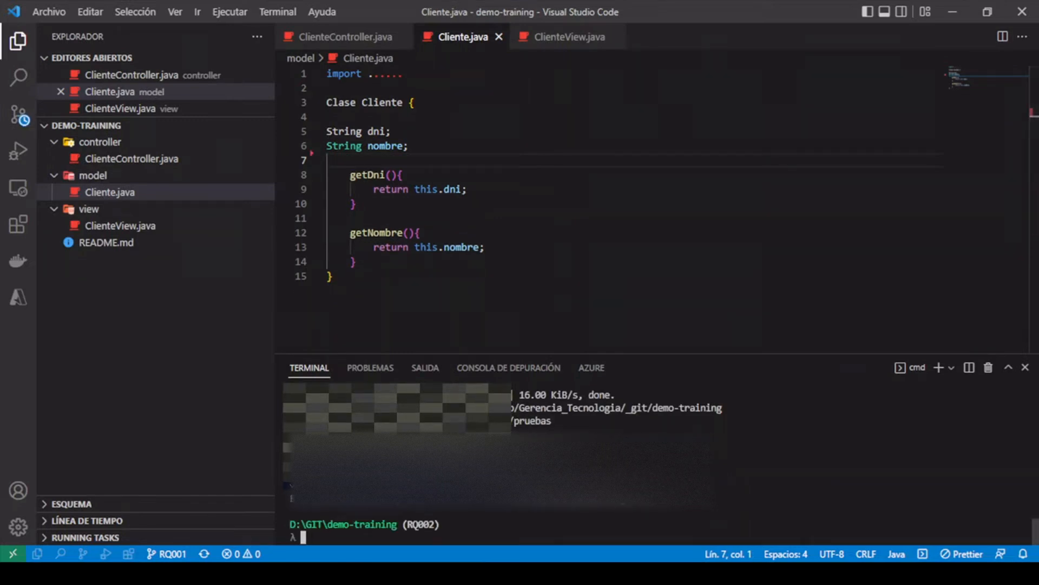
Step: Check ClienteController.java and Cliente.java on the RQ002 branch, then close both files
{"action": "left_click", "coordinate": [347, 38]}
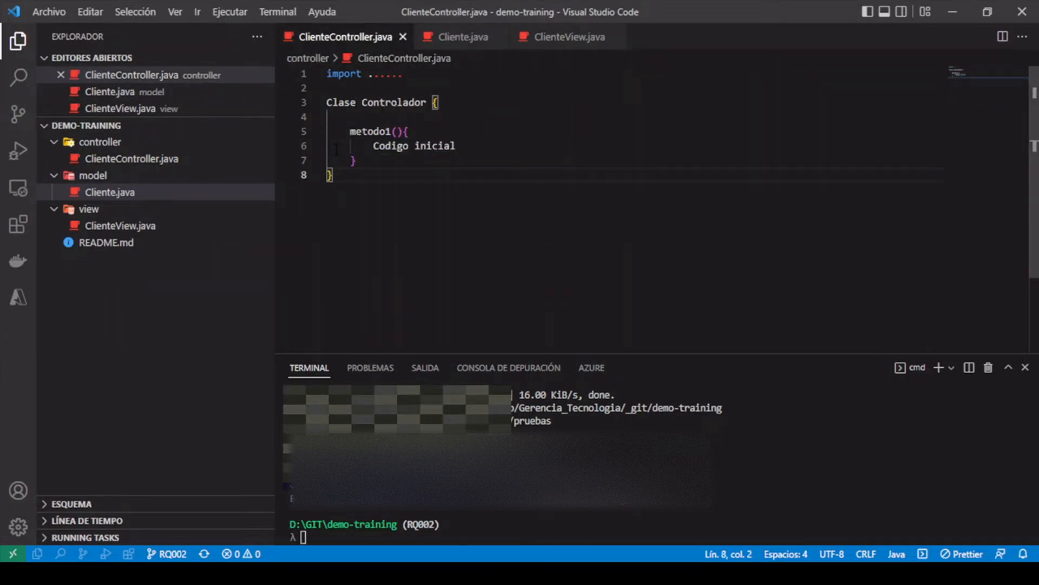
{"action": "left_click", "coordinate": [450, 48]}
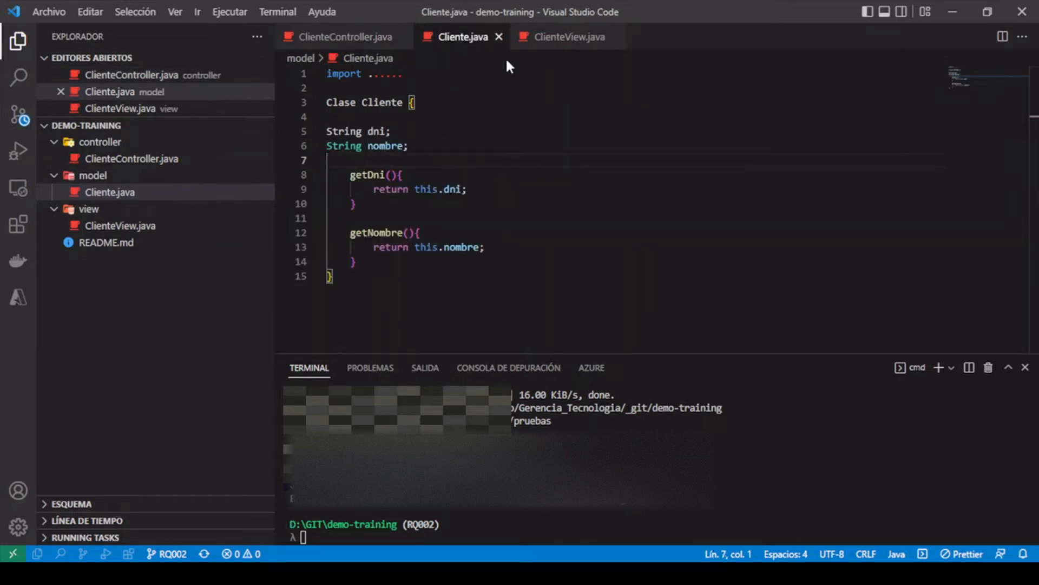
{"action": "left_click", "coordinate": [499, 37]}
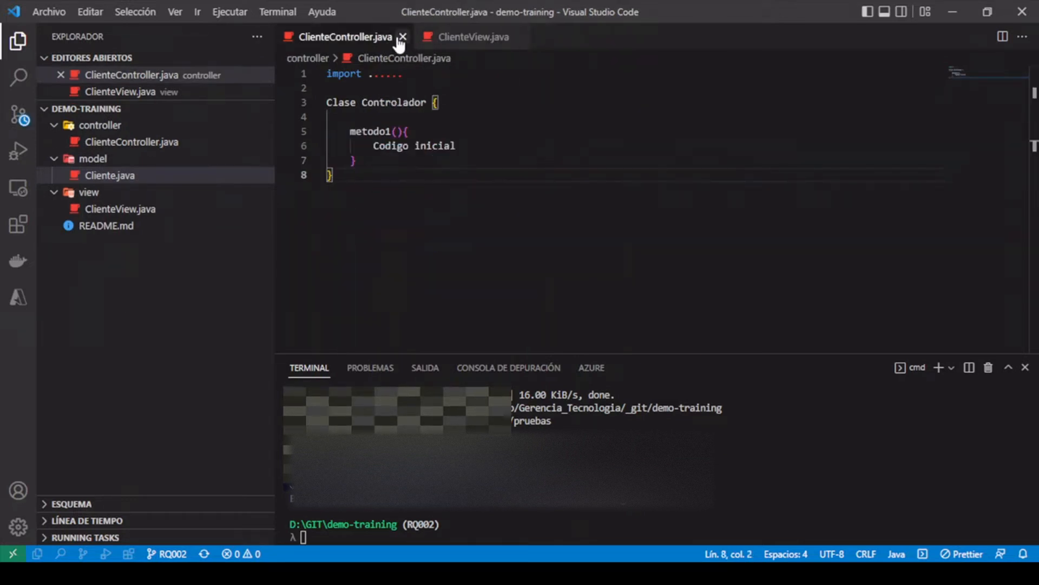
{"action": "left_click", "coordinate": [403, 37]}
Step: Add a metodoVista2() method containing "Nuevo botón;" below metodoVista in ClienteView.java and save the file
{"action": "key", "text": "Down"}
{"action": "key", "text": "Return"}
{"action": "key", "text": "Return"}
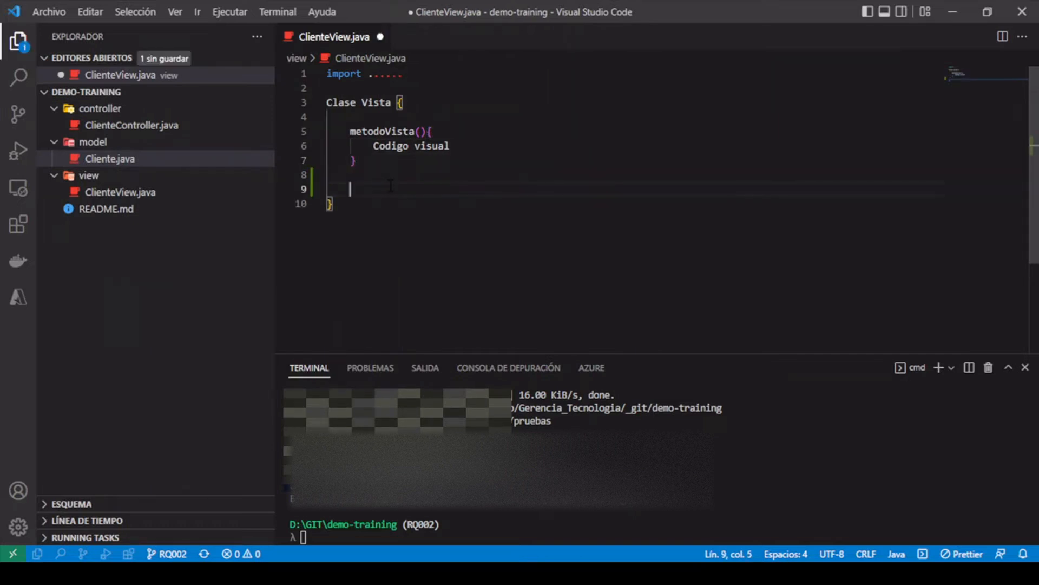
{"action": "type", "text": "meto"}
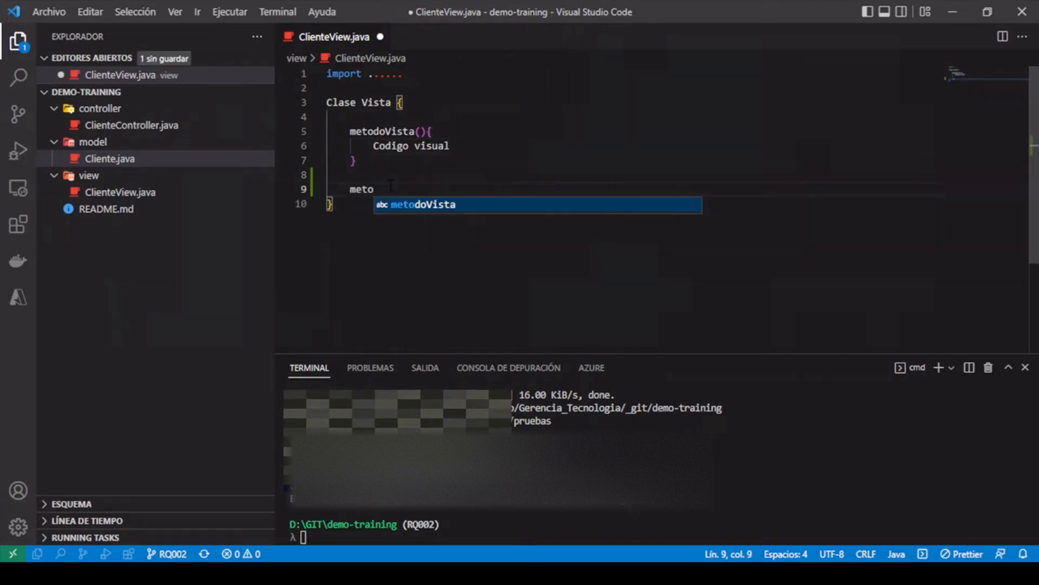
{"action": "type", "text": "do Vista"}
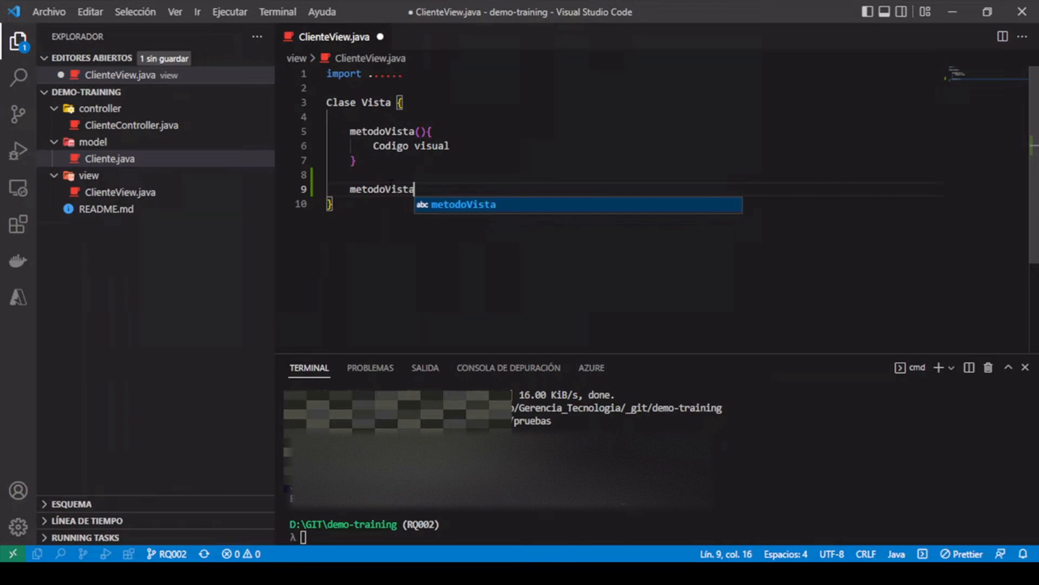
{"action": "type", "text": "2(){"}
{"action": "key", "text": "Return"}
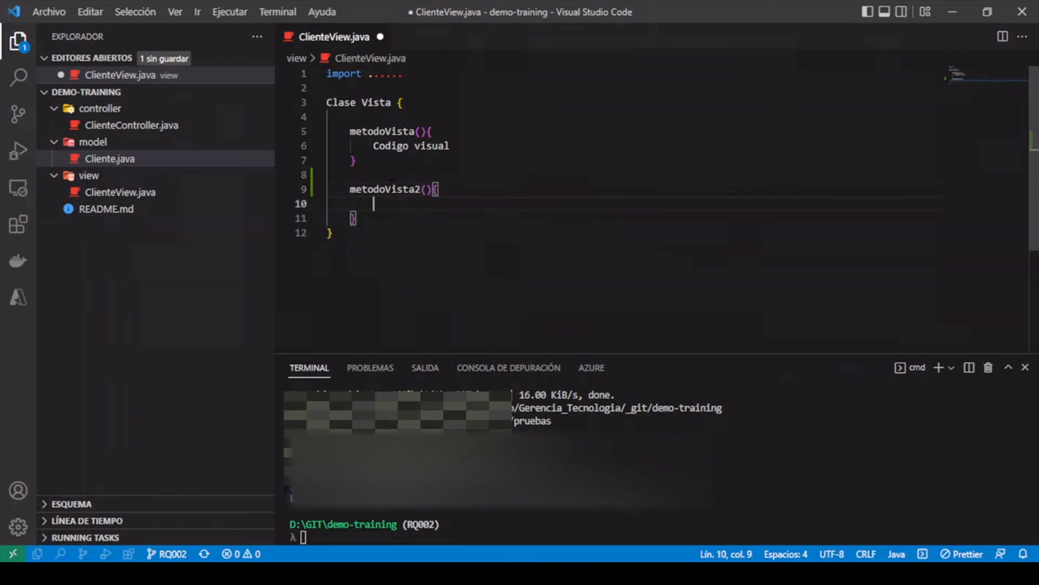
{"action": "type", "text": "Nuebo"}
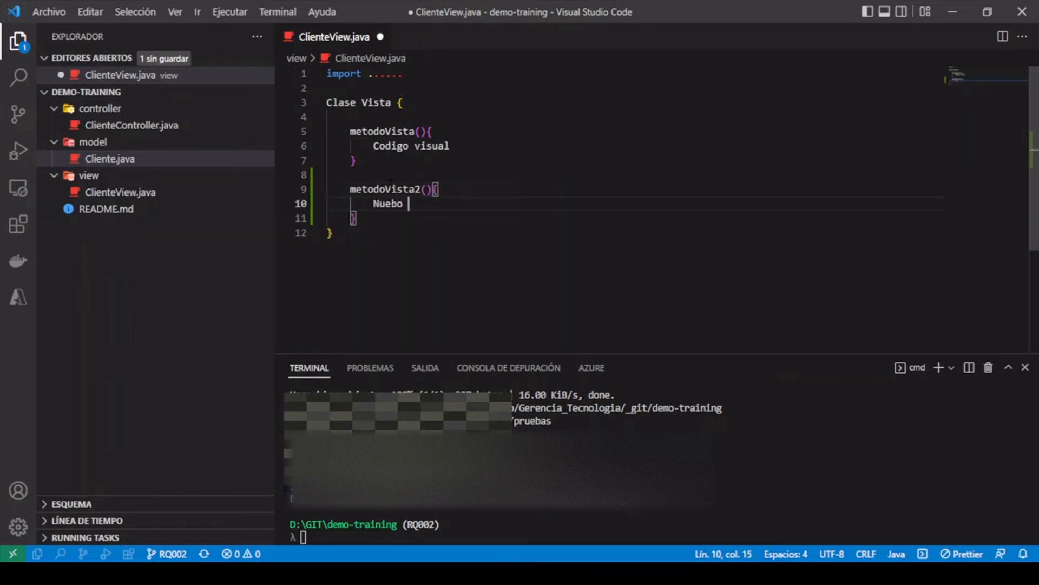
{"action": "key", "text": "BackSpace"}
{"action": "key", "text": "BackSpace"}
{"action": "key", "text": "BackSpace"}
{"action": "type", "text": "evo botón"}
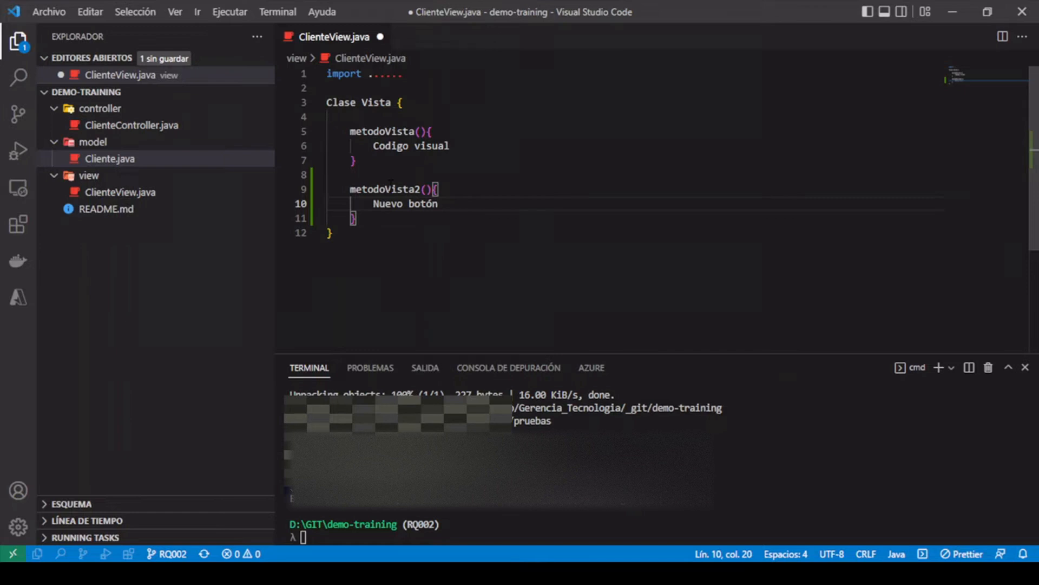
{"action": "key", "text": "Down"}
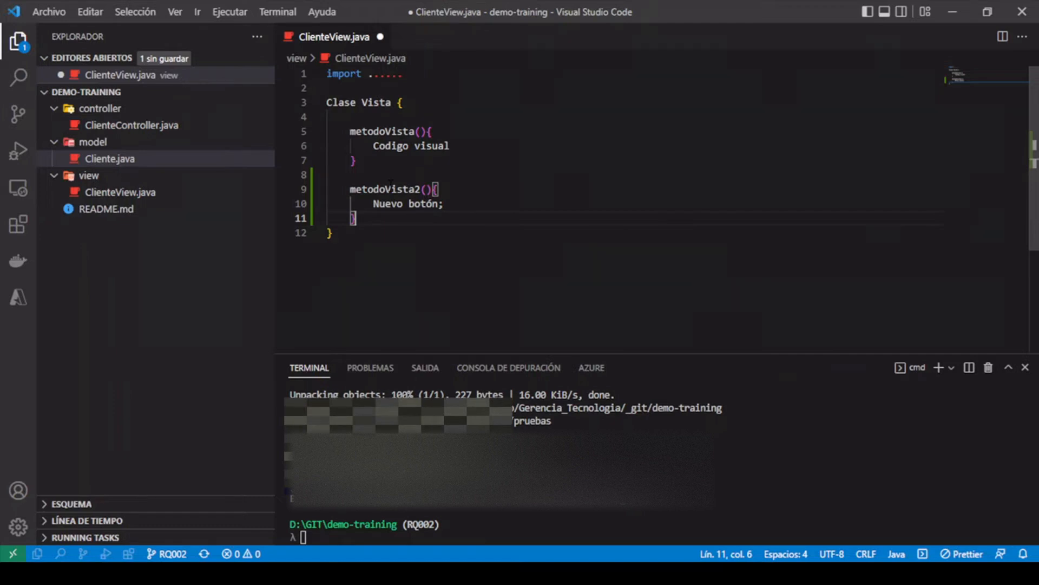
{"action": "key", "text": "ctrl+s"}
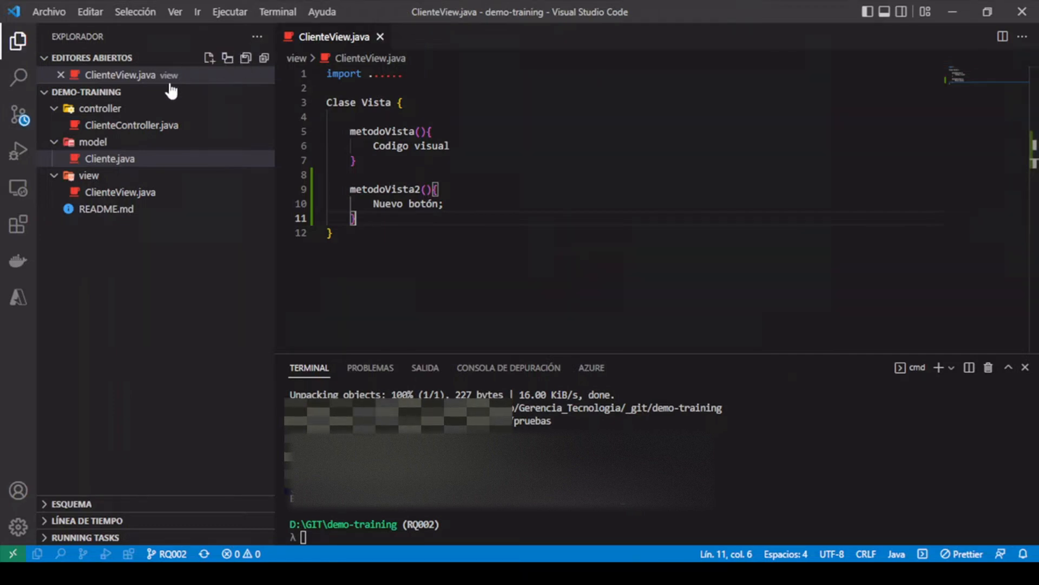
Step: Create a new file named ProductoView.java in the view folder
{"action": "left_click", "coordinate": [89, 176]}
{"action": "right_click", "coordinate": [88, 177]}
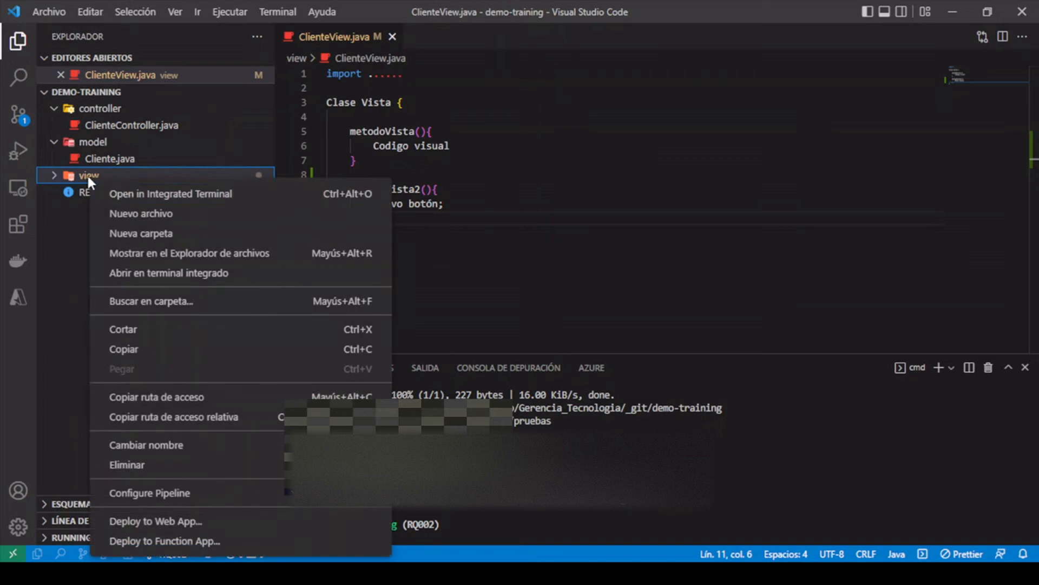
{"action": "left_click", "coordinate": [108, 214]}
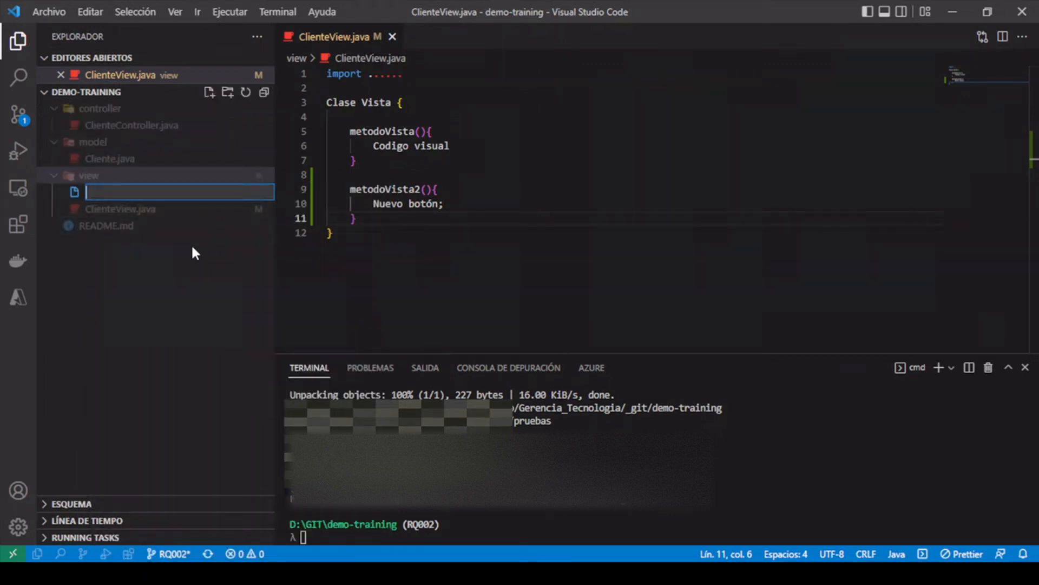
{"action": "type", "text": "ProductoView.java"}
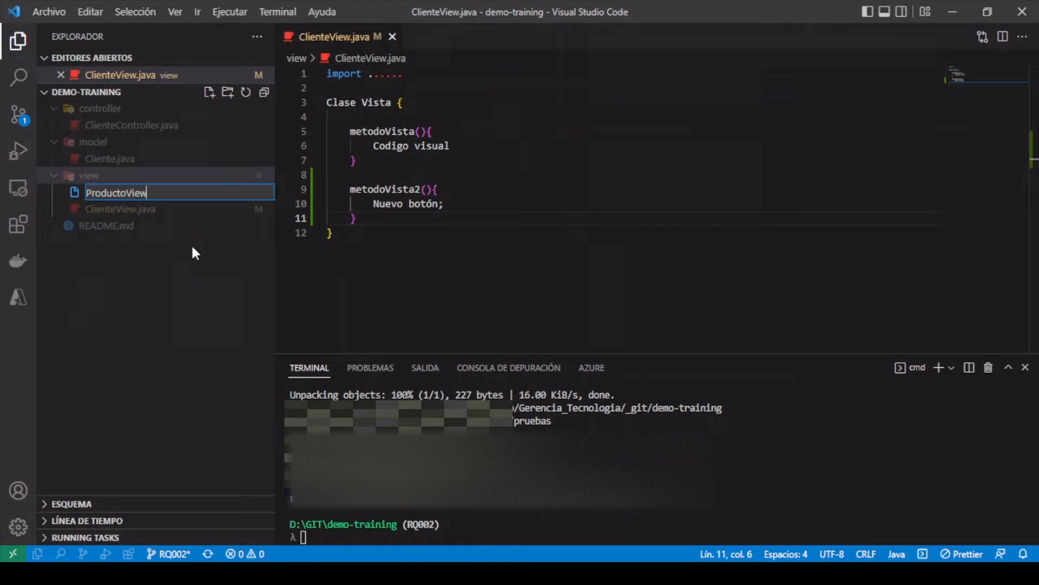
{"action": "key", "text": "Return"}
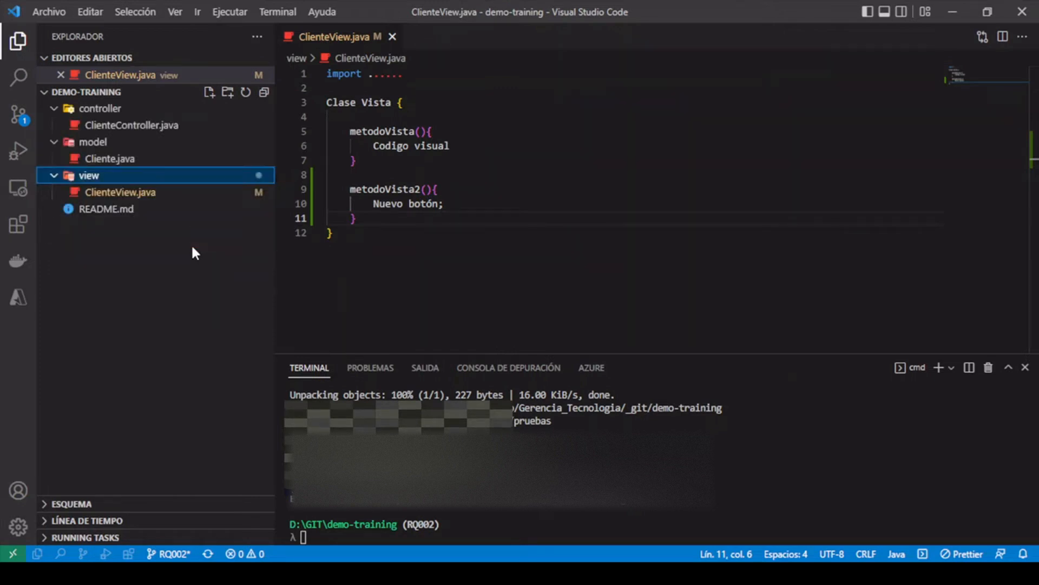
Step: Copy the entire code of ClienteView.java into ProductoView.java
{"action": "left_click", "coordinate": [157, 211]}
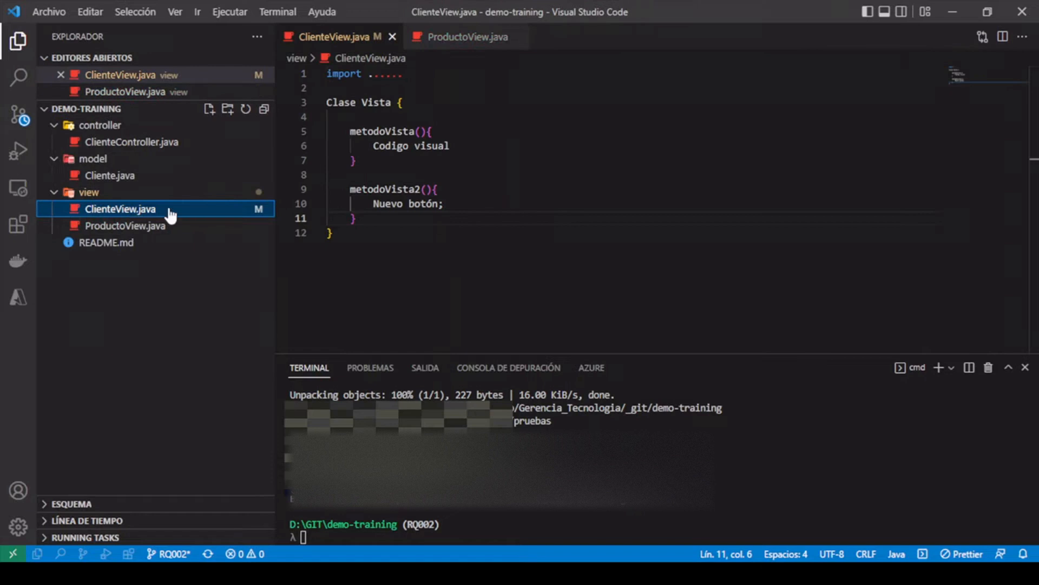
{"action": "left_click_drag", "start_coordinate": [334, 233], "coordinate": [327, 73]}
{"action": "key", "text": "ctrl+c"}
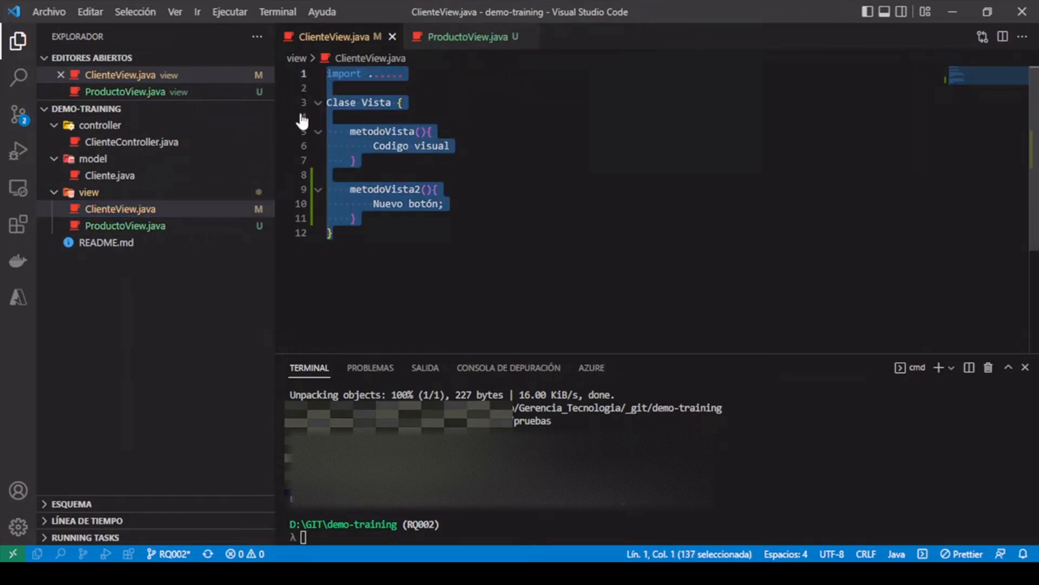
{"action": "left_click", "coordinate": [154, 226]}
{"action": "key", "text": "ctrl+v"}
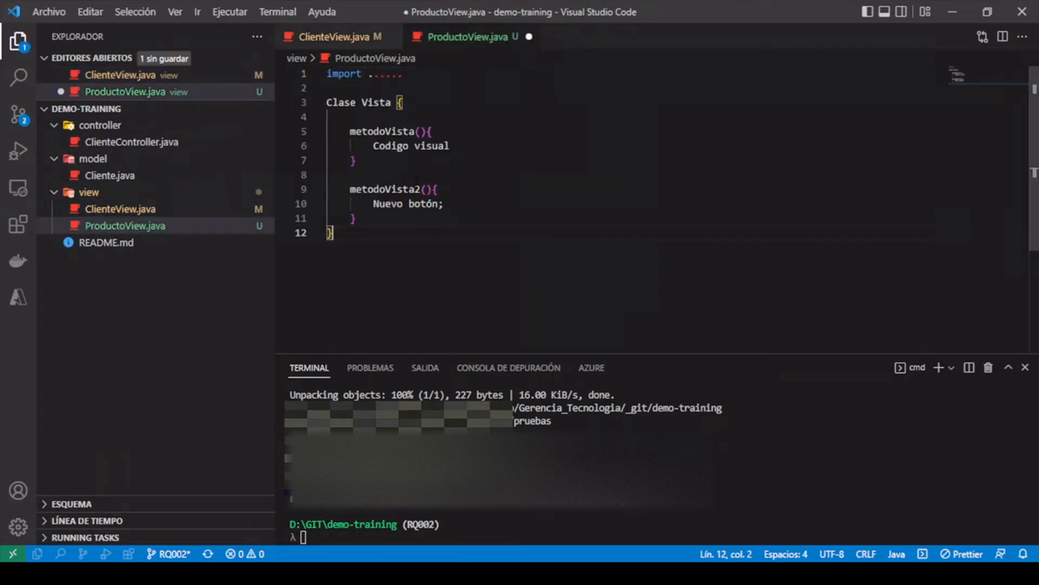
Step: Rename the class in ProductoView.java to Producto and its first method to metodoInicial
{"action": "double_click", "coordinate": [376, 102]}
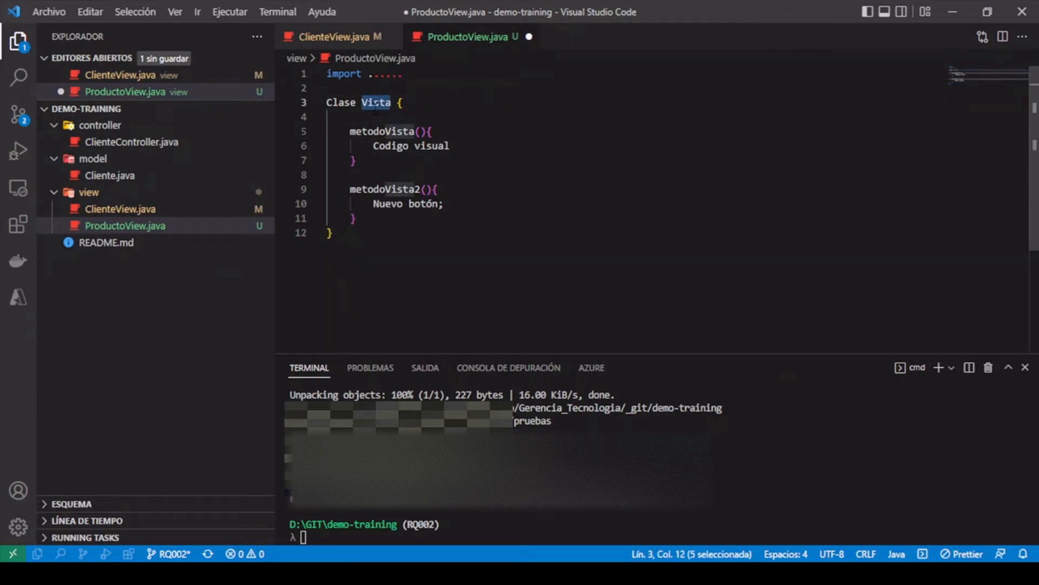
{"action": "type", "text": "Producto"}
{"action": "key", "text": "Down"}
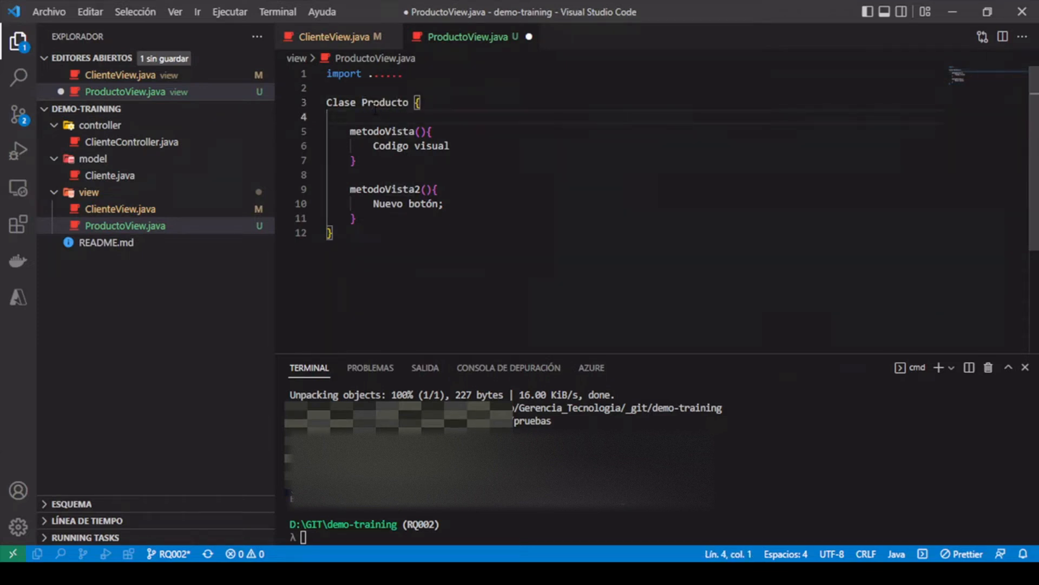
{"action": "left_click", "coordinate": [385, 132]}
{"action": "key", "text": "ctrl+shift+Right"}
{"action": "type", "text": "Inicial"}
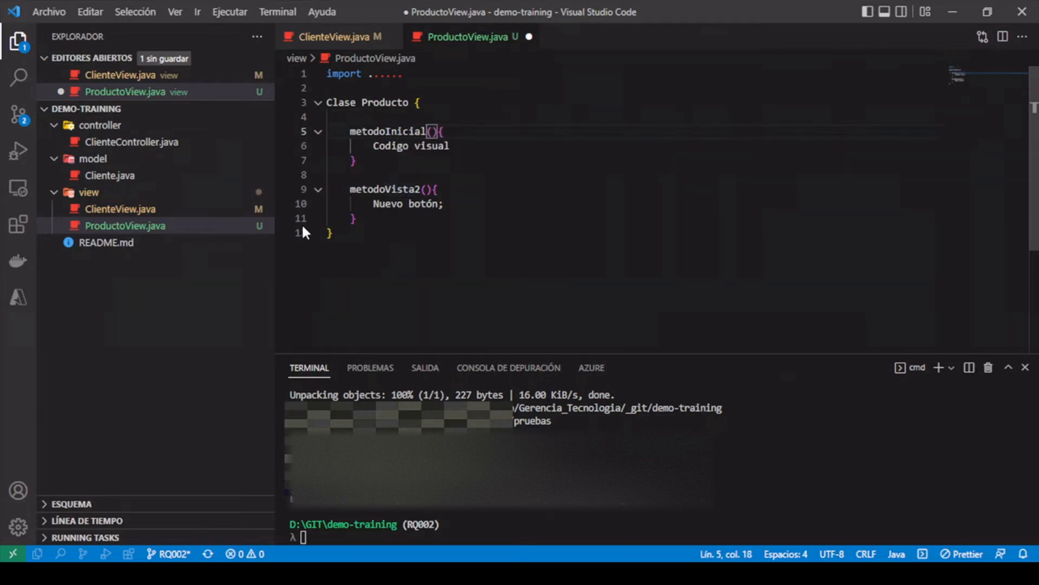
Step: Delete the metodoVista2() method from ProductoView.java and save the file
{"action": "left_click_drag", "start_coordinate": [356, 218], "coordinate": [327, 174]}
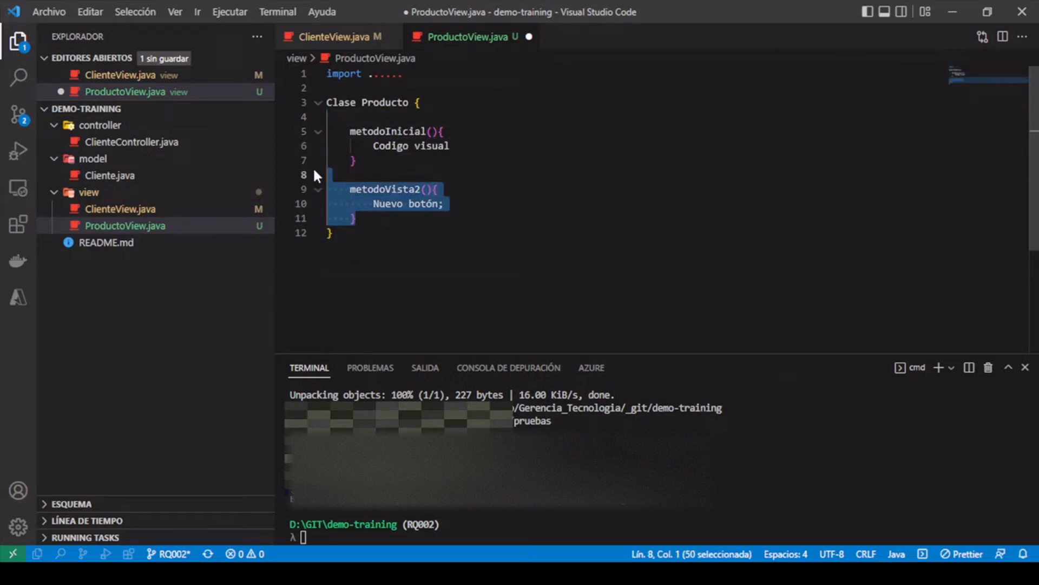
{"action": "key", "text": "Delete"}
{"action": "key", "text": "ctrl+s"}
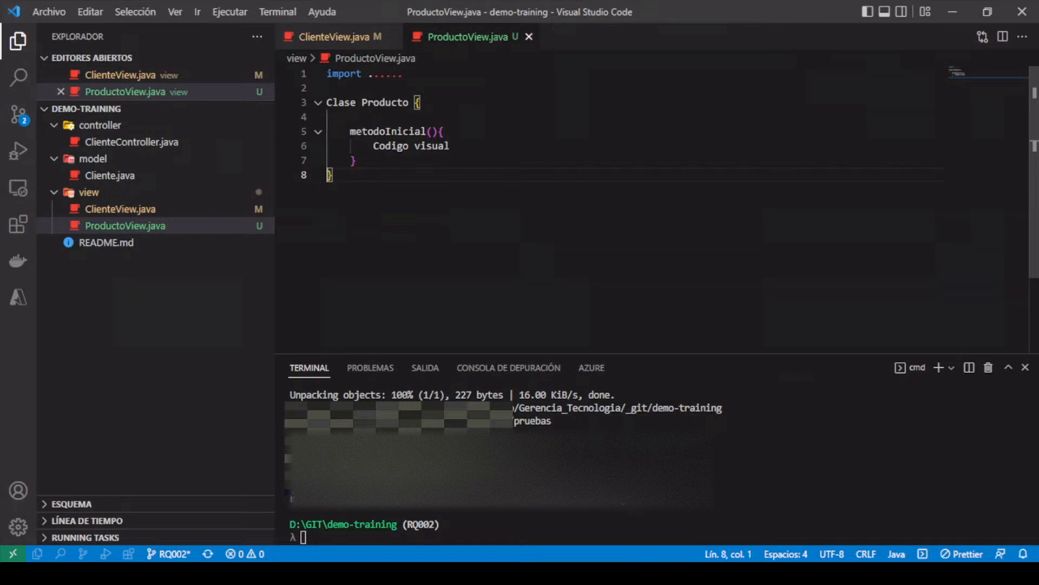
Step: Switch to the browser and review the Revert diagram alongside the completed REQ001 pull request
{"action": "left_click", "coordinate": [434, 530]}
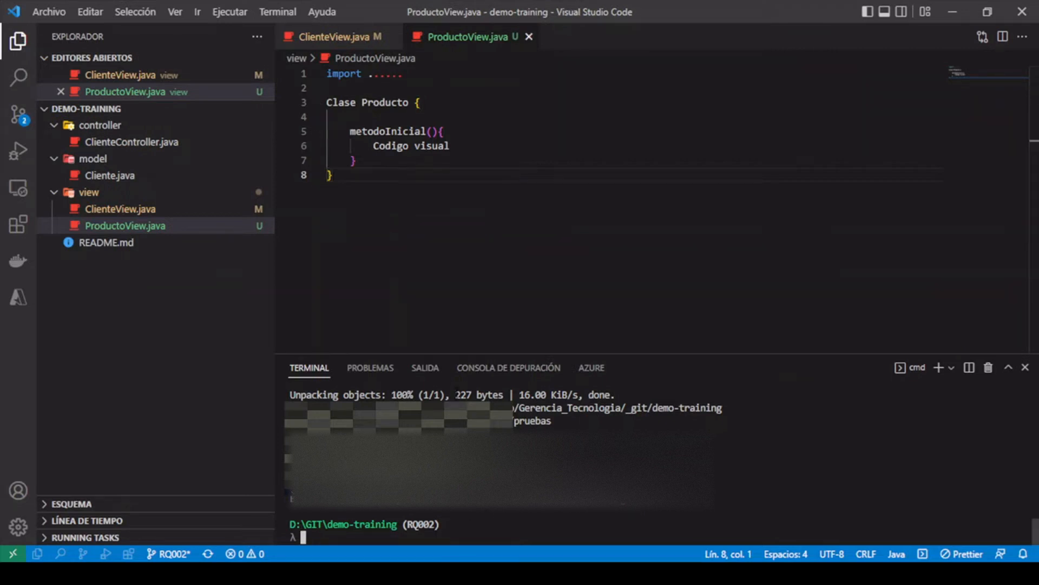
{"action": "key", "text": "alt+Tab"}
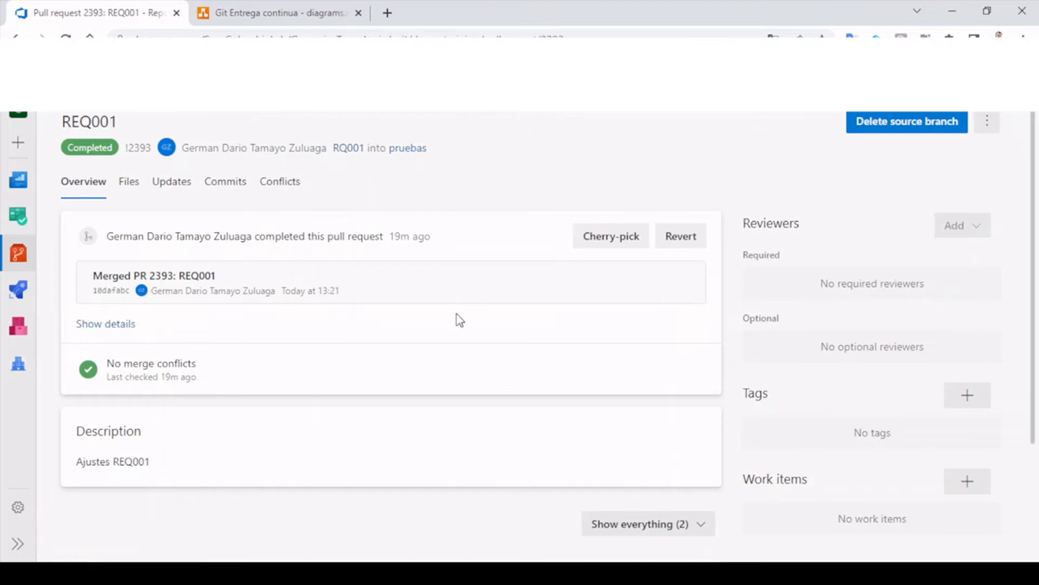
{"action": "left_click", "coordinate": [277, 12]}
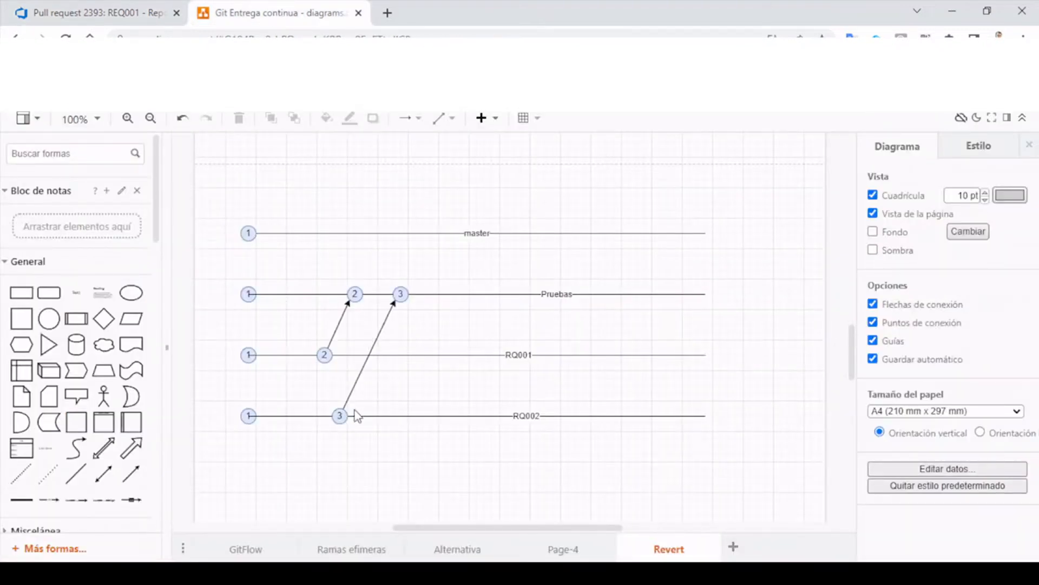
{"action": "left_click", "coordinate": [125, 9]}
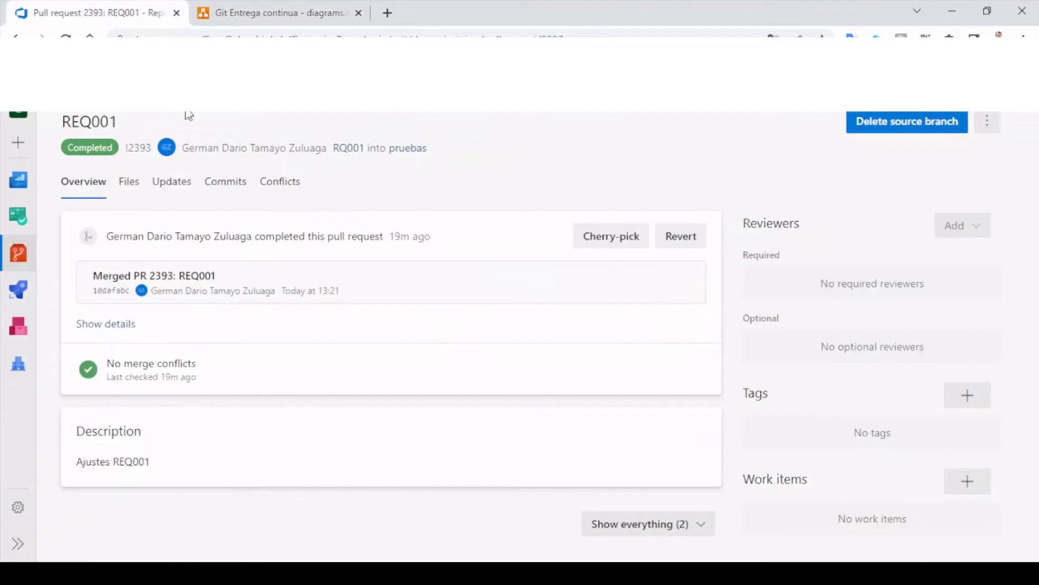
{"action": "left_click", "coordinate": [274, 12]}
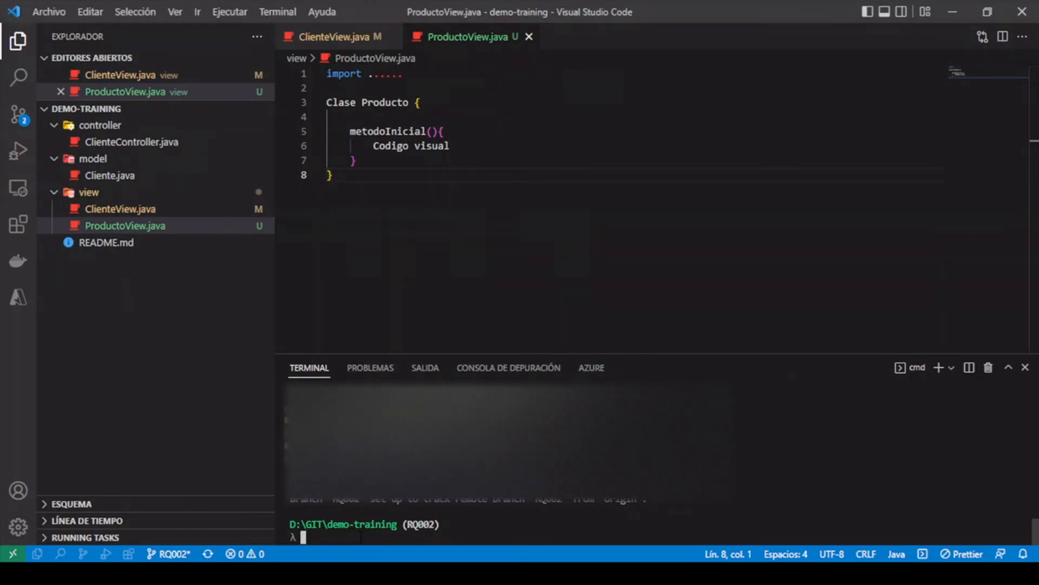
Step: Stage the changes to ClienteView.java and ProductoView.java on the RQ002 branch from the Visual Studio Code terminal
{"action": "type", "text": "git pull"}
{"action": "key", "text": "Up"}
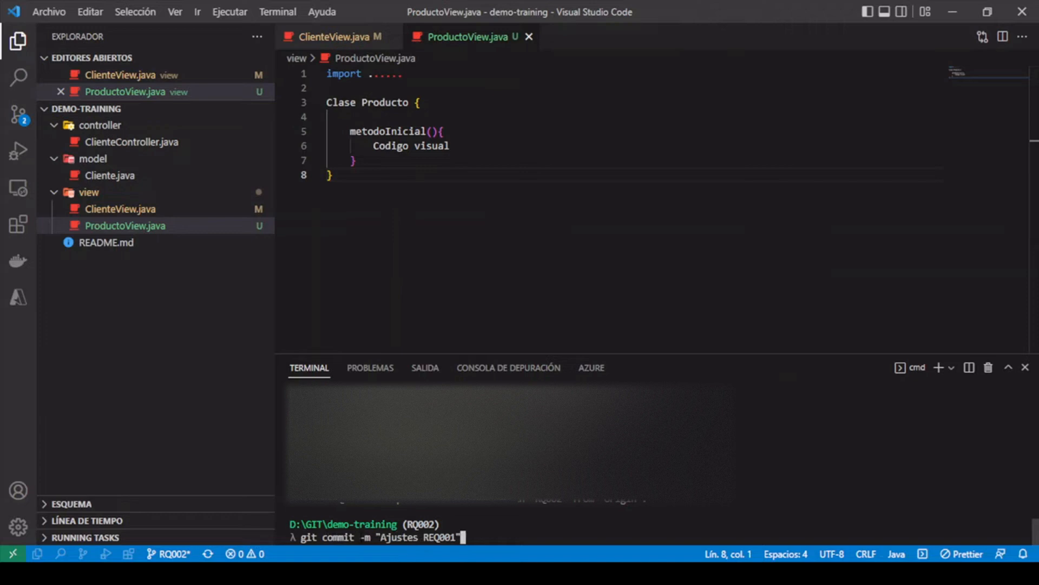
{"action": "key", "text": "Up"}
{"action": "key", "text": "Return"}
Step: Commit the staged changes on RQ002 with the message "Ajustes REQ002"
{"action": "key", "text": "Up"}
{"action": "key", "text": "Up"}
{"action": "key", "text": "Up"}
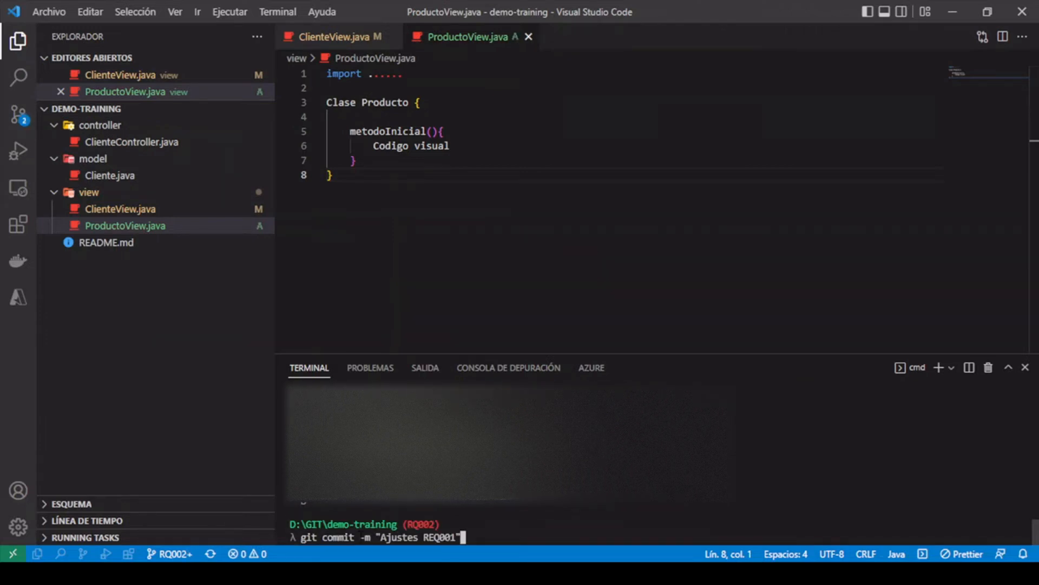
{"action": "key", "text": "alt+Tab"}
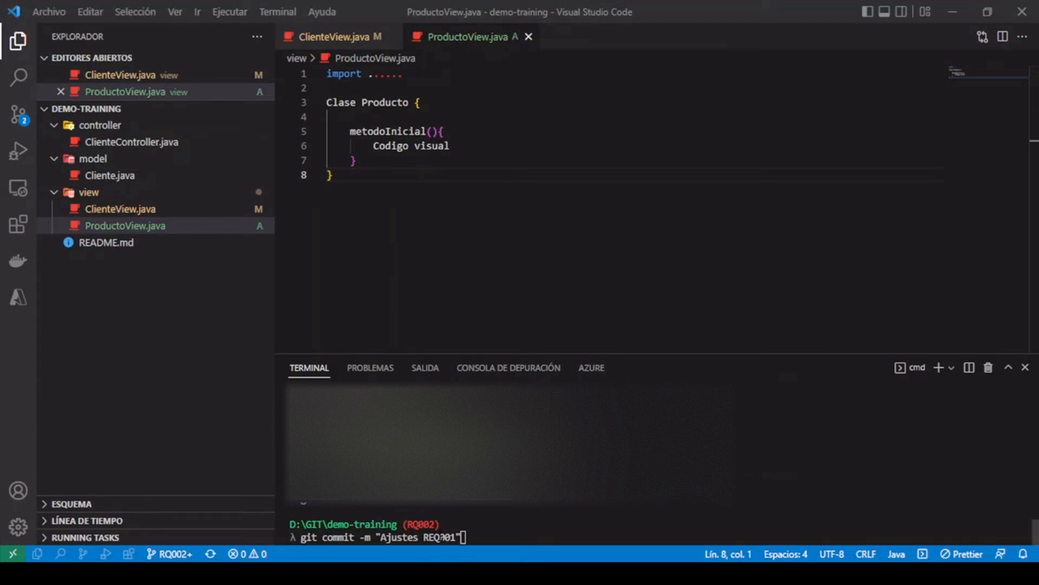
{"action": "left_click", "coordinate": [521, 543]}
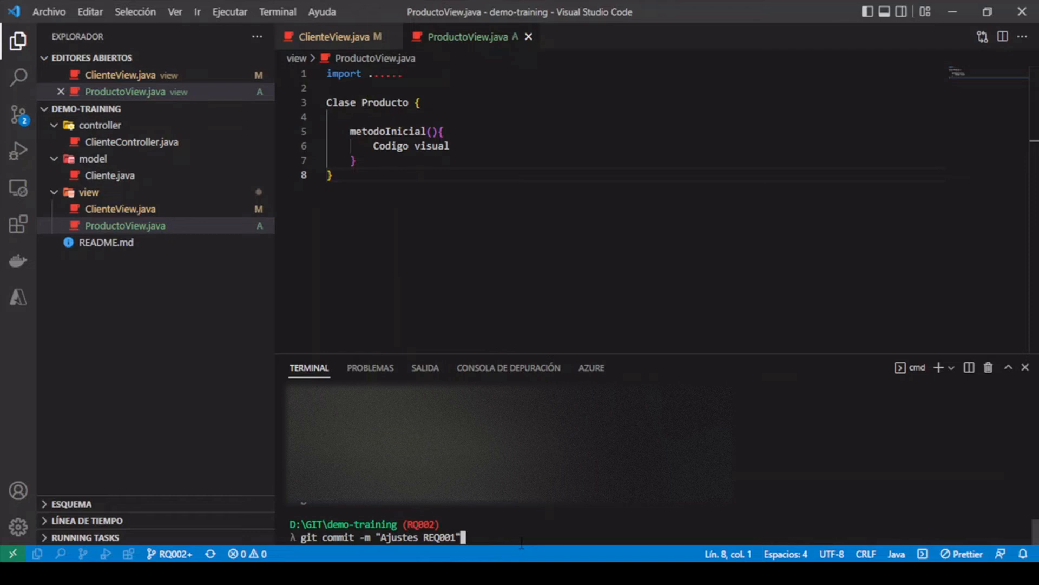
{"action": "key", "text": "Return"}
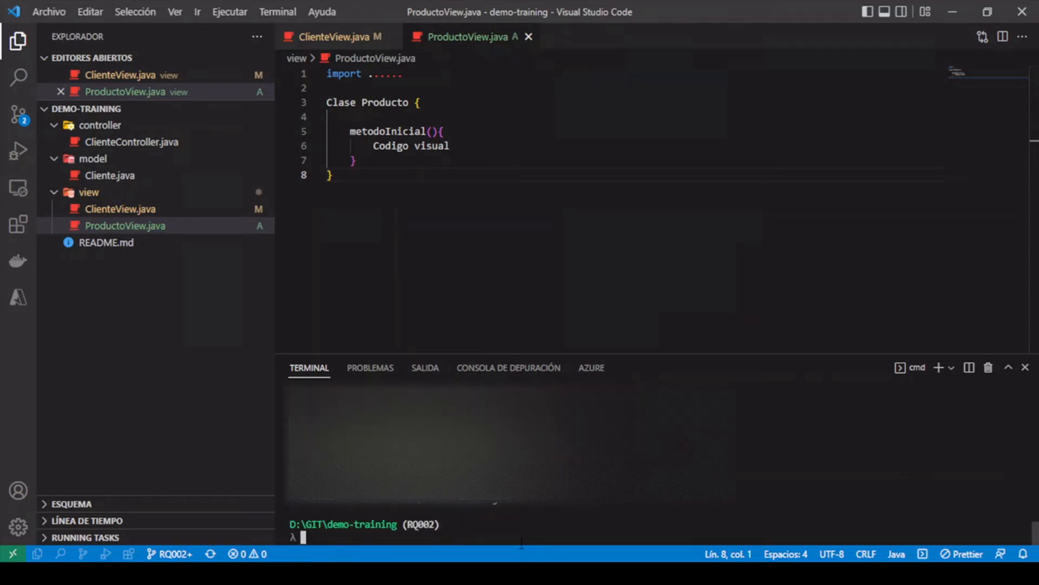
Step: Push the new RQ002 commit to the remote repository with git push
{"action": "key", "text": "Up"}
{"action": "key", "text": "Up"}
{"action": "key", "text": "Up"}
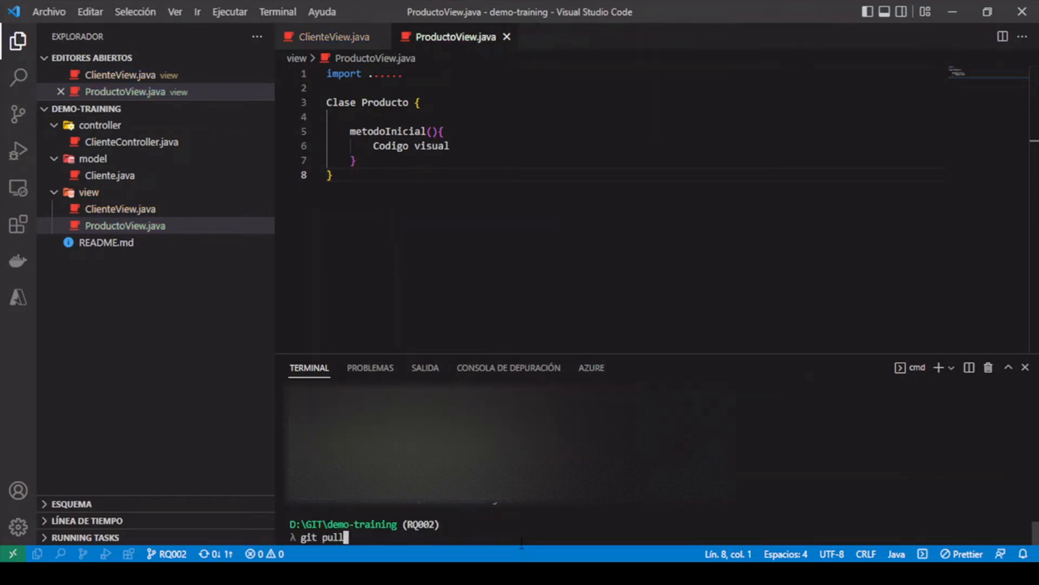
{"action": "key", "text": "Return"}
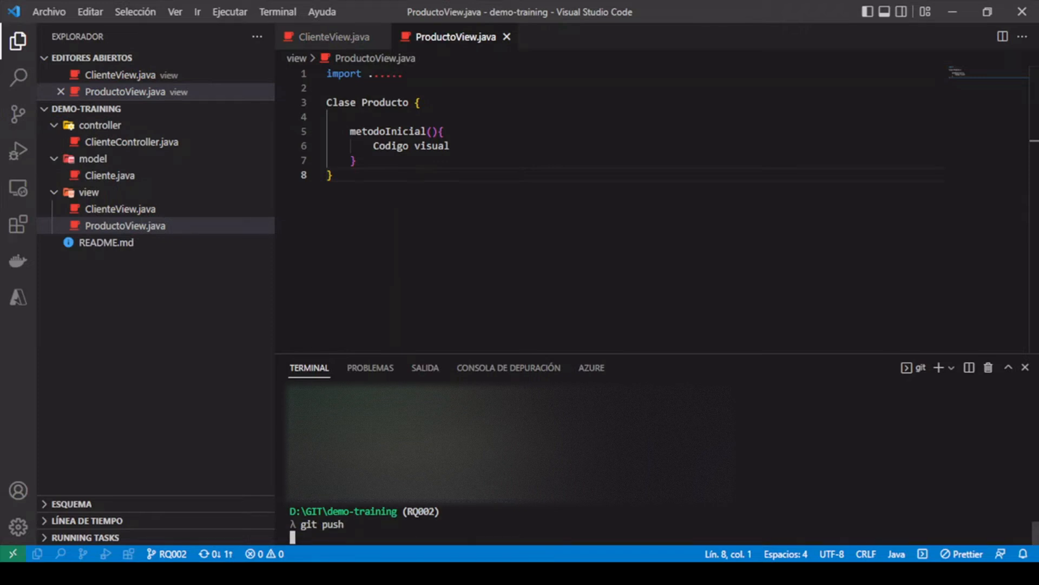
Step: Switch to Azure DevOps in the browser and view the commit history of the RQ002 branch
{"action": "left_click", "coordinate": [187, 572]}
{"action": "left_click", "coordinate": [113, 7]}
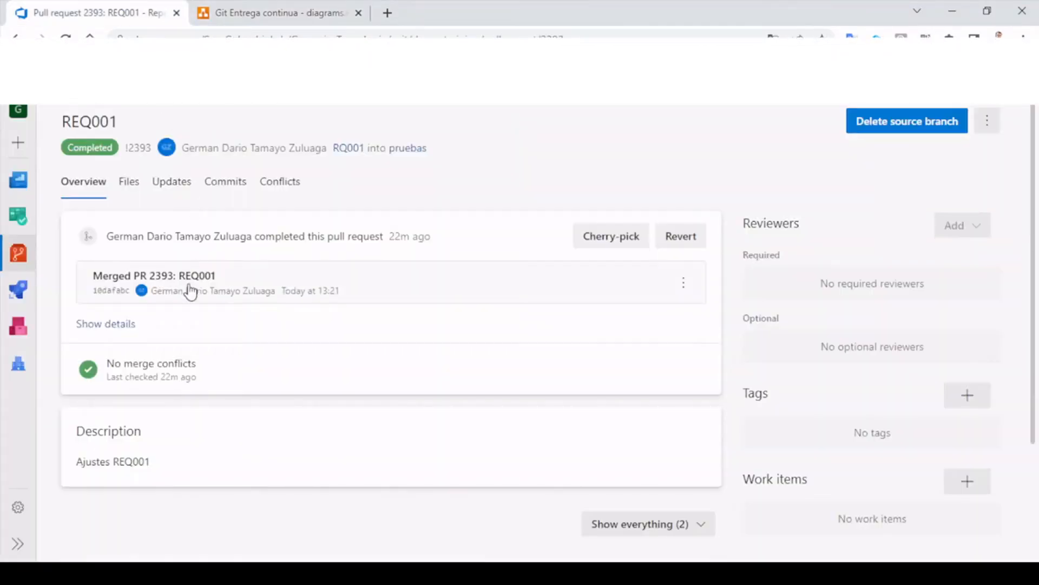
{"action": "mouse_move", "coordinate": [24, 273]}
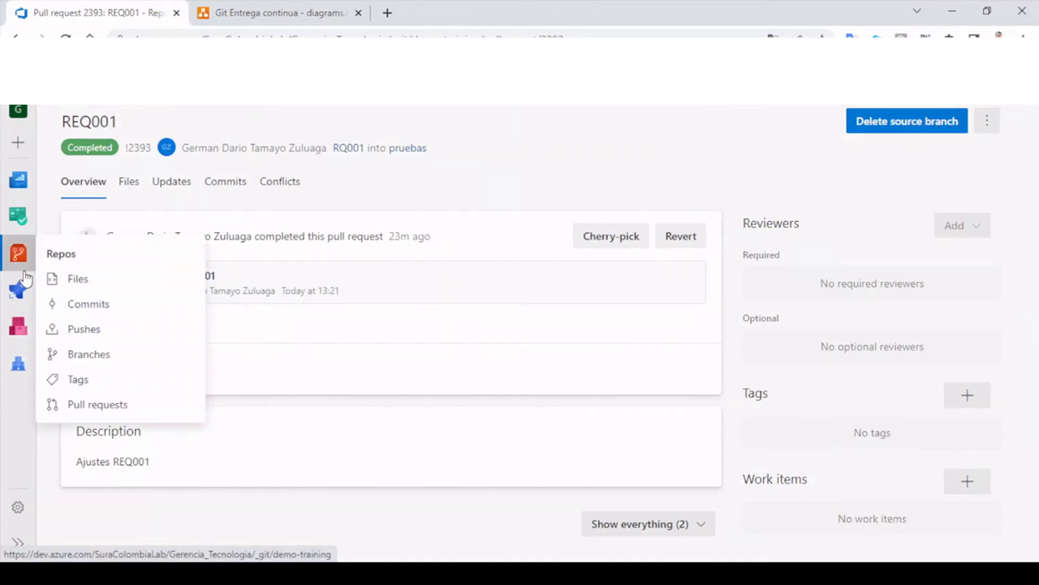
{"action": "left_click", "coordinate": [90, 307]}
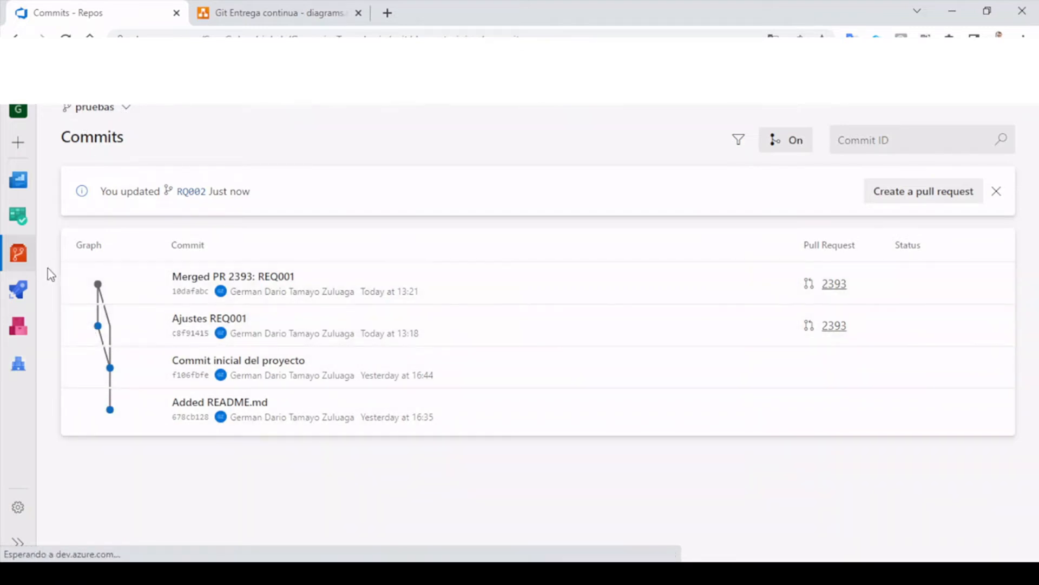
{"action": "left_click", "coordinate": [104, 116]}
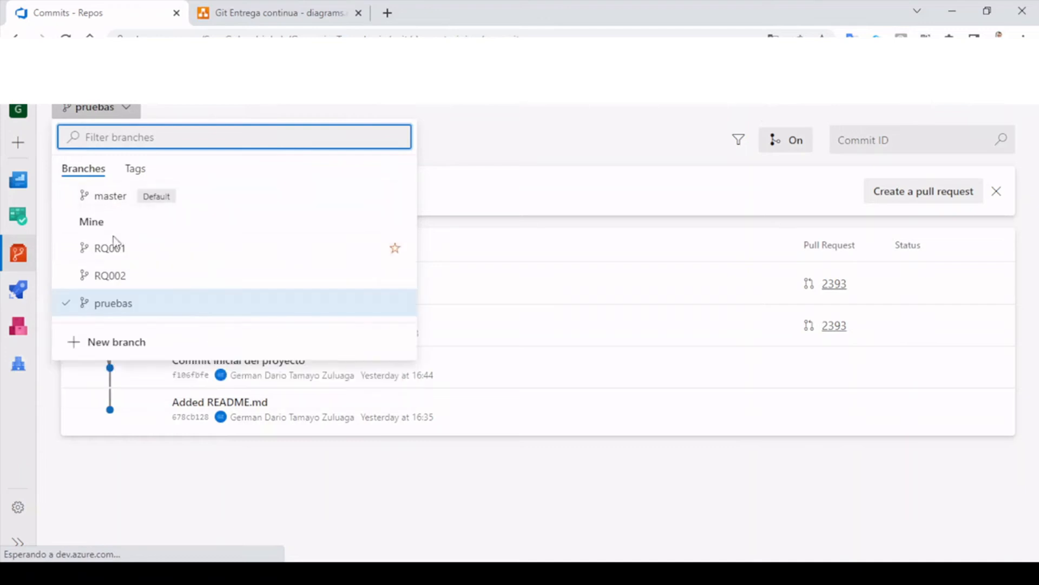
{"action": "left_click", "coordinate": [111, 275]}
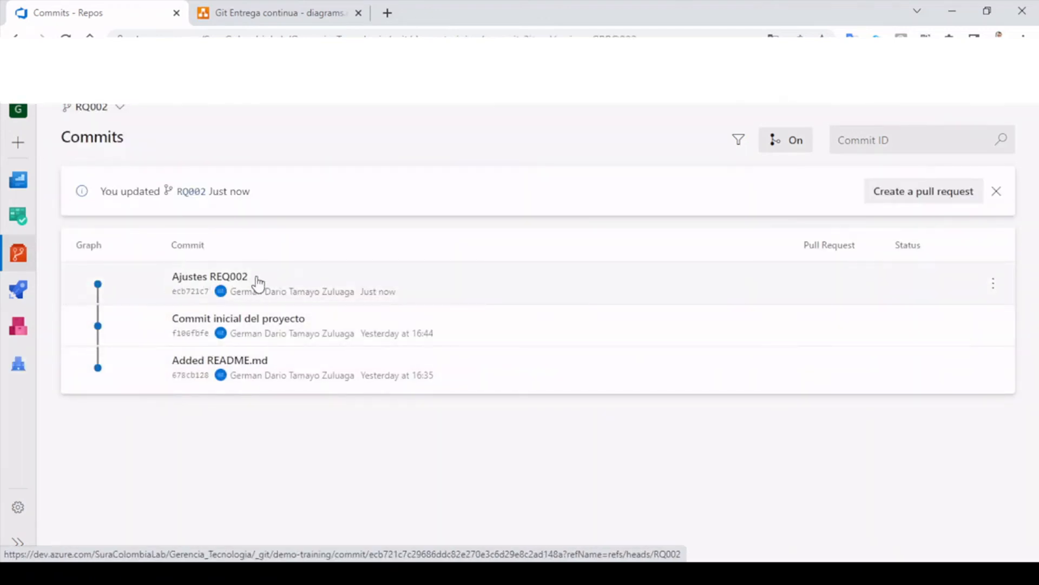
Step: Start a pull request from RQ002 into pruebas and shorten its title to REQ002
{"action": "left_click", "coordinate": [915, 198]}
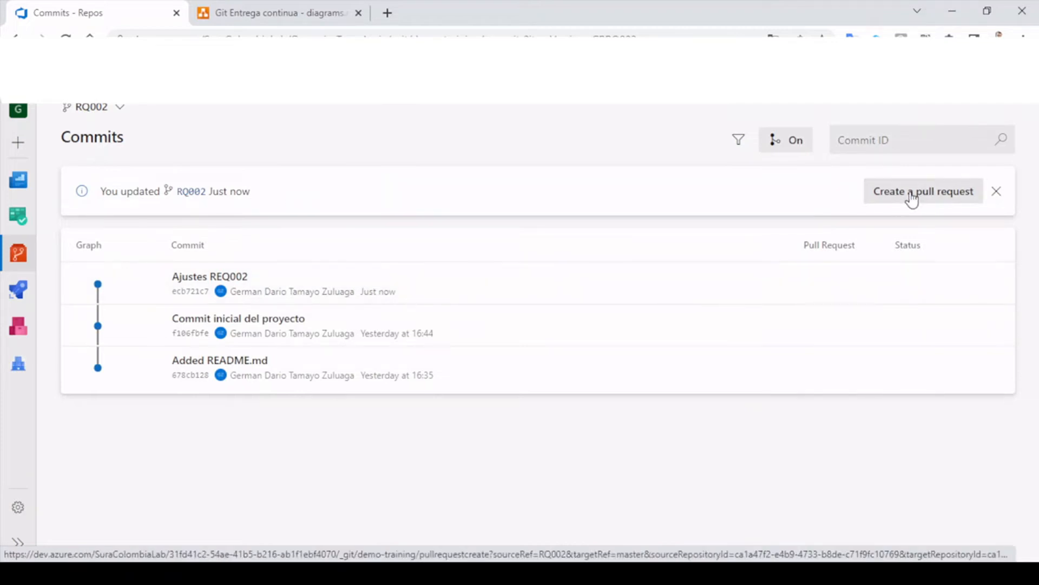
{"action": "left_click", "coordinate": [212, 152]}
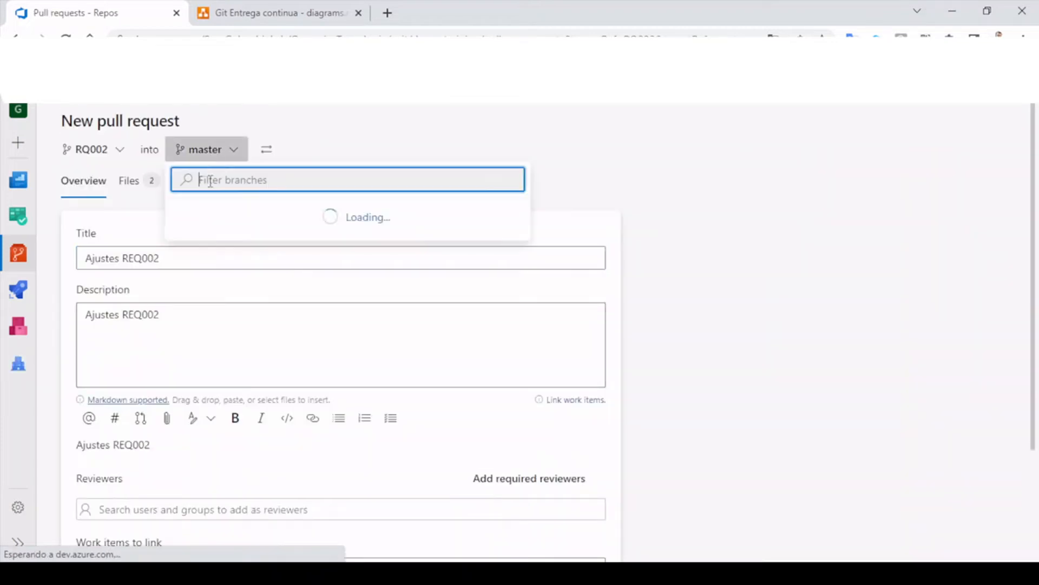
{"action": "left_click", "coordinate": [221, 323]}
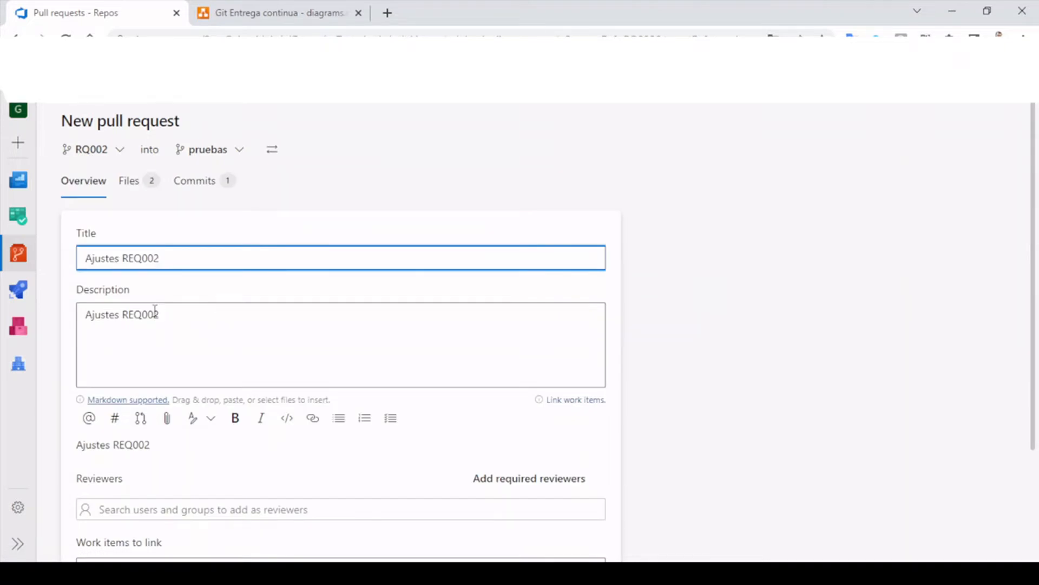
{"action": "key", "text": "Home"}
{"action": "key", "text": "ctrl+shift+Right"}
{"action": "key", "text": "Delete"}
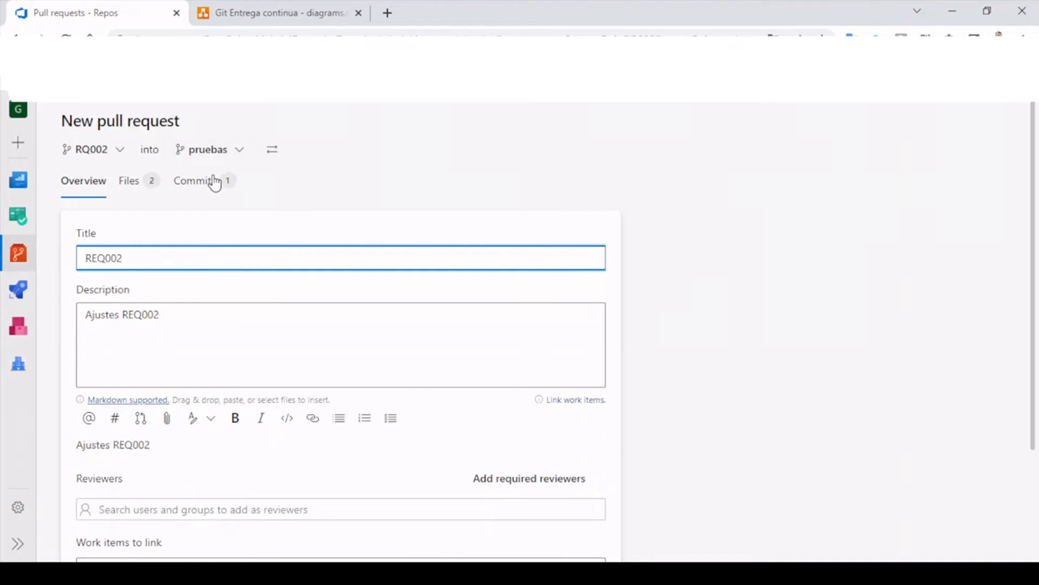
Step: Create the REQ002 pull request and complete its merge with the Merge (no fast forward) type
{"action": "scroll", "coordinate": [222, 227], "scroll_direction": "down", "scroll_amount": 3}
{"action": "left_click", "coordinate": [577, 523]}
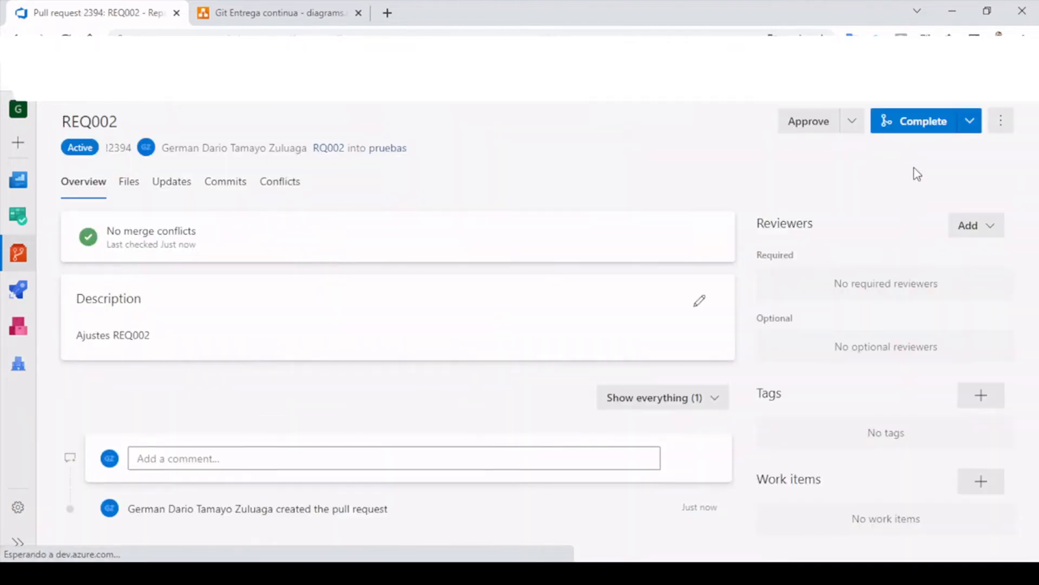
{"action": "left_click", "coordinate": [902, 129]}
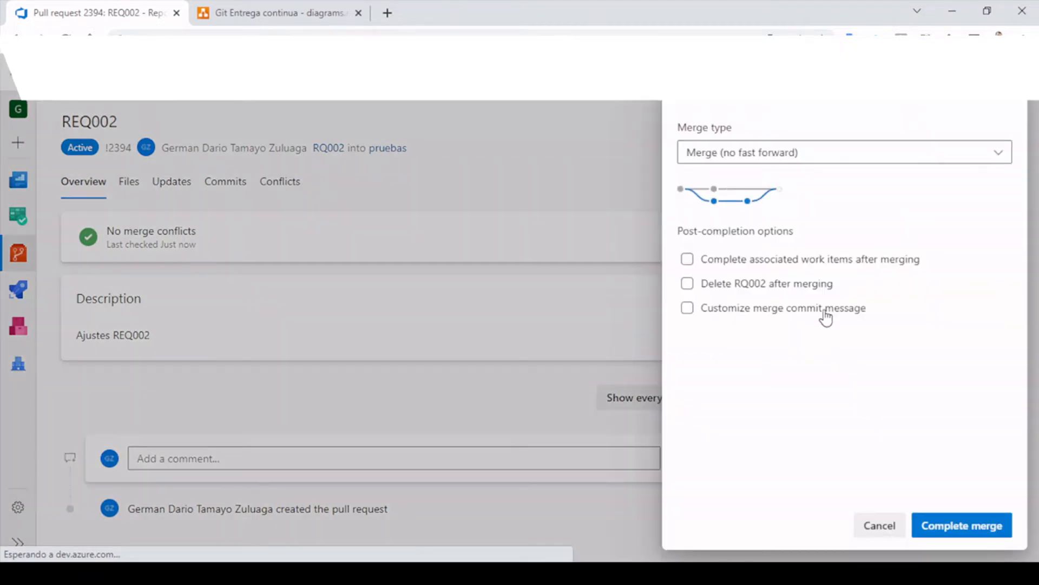
{"action": "left_click", "coordinate": [931, 526]}
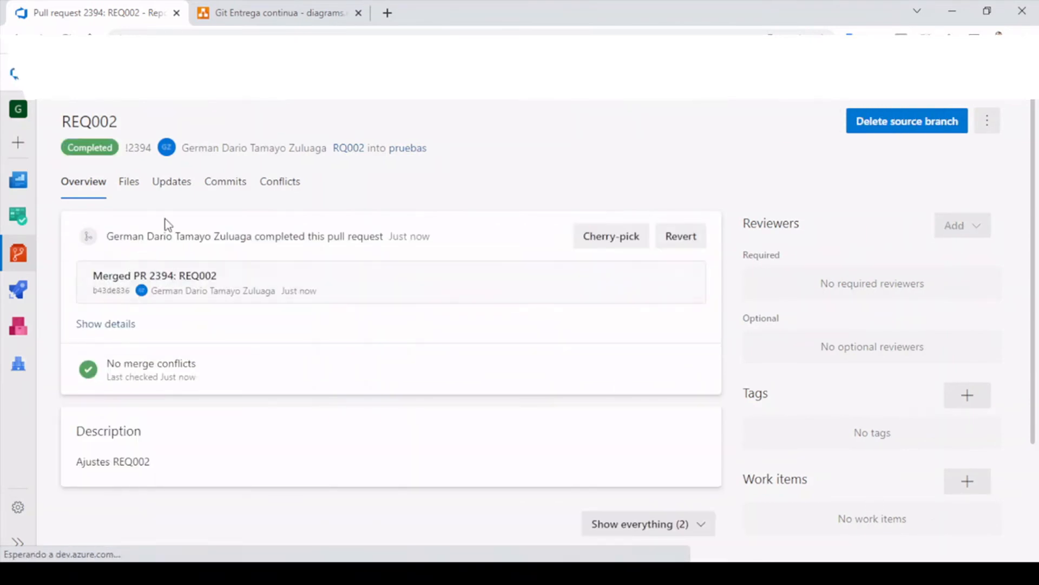
Step: Compare the completed REQ002 merge with the commits drawn in the Revert diagram
{"action": "key", "text": "ctrl+Tab"}
{"action": "left_click_drag", "start_coordinate": [390, 299], "coordinate": [393, 299]}
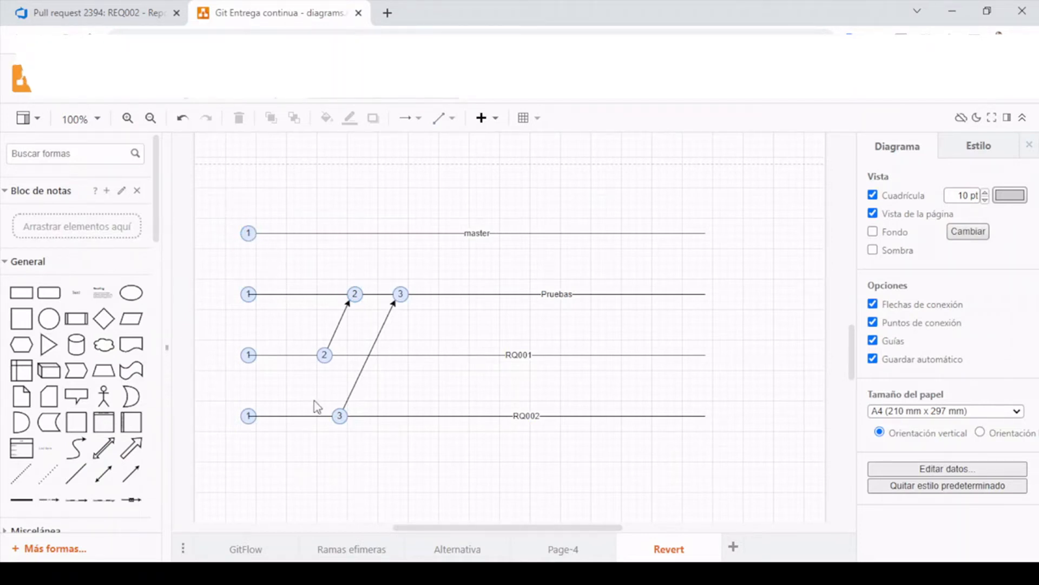
{"action": "left_click", "coordinate": [133, 13]}
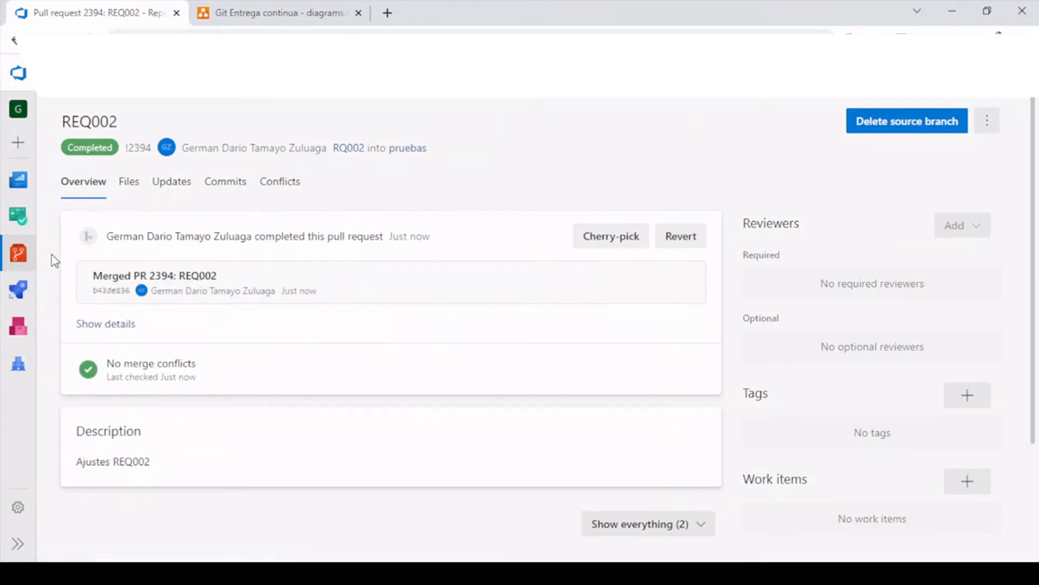
Step: View the commit history of the master branch and compare it with the master line in the Revert diagram
{"action": "mouse_move", "coordinate": [21, 254]}
{"action": "left_click", "coordinate": [96, 312]}
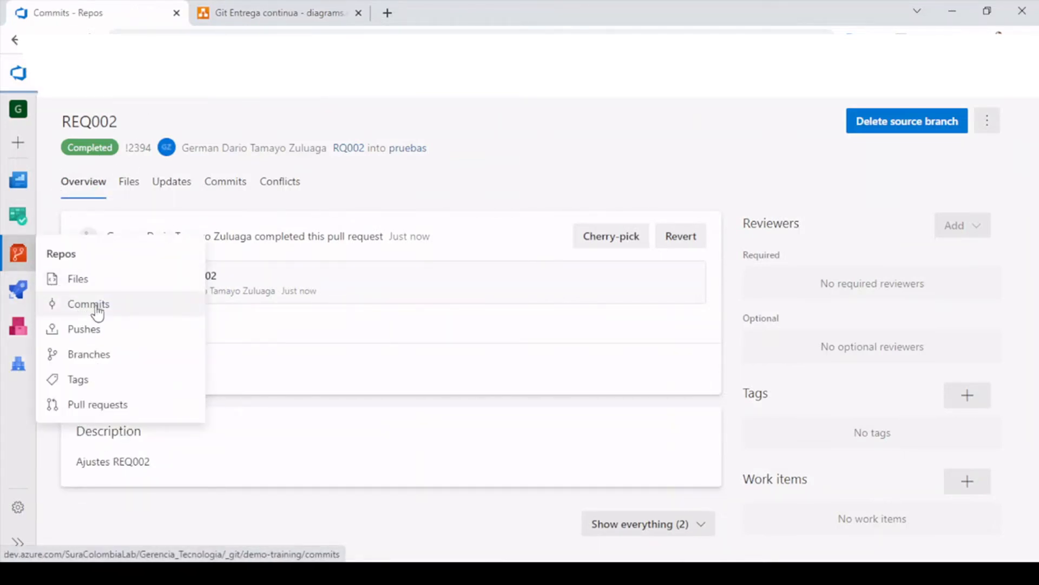
{"action": "left_click", "coordinate": [103, 107]}
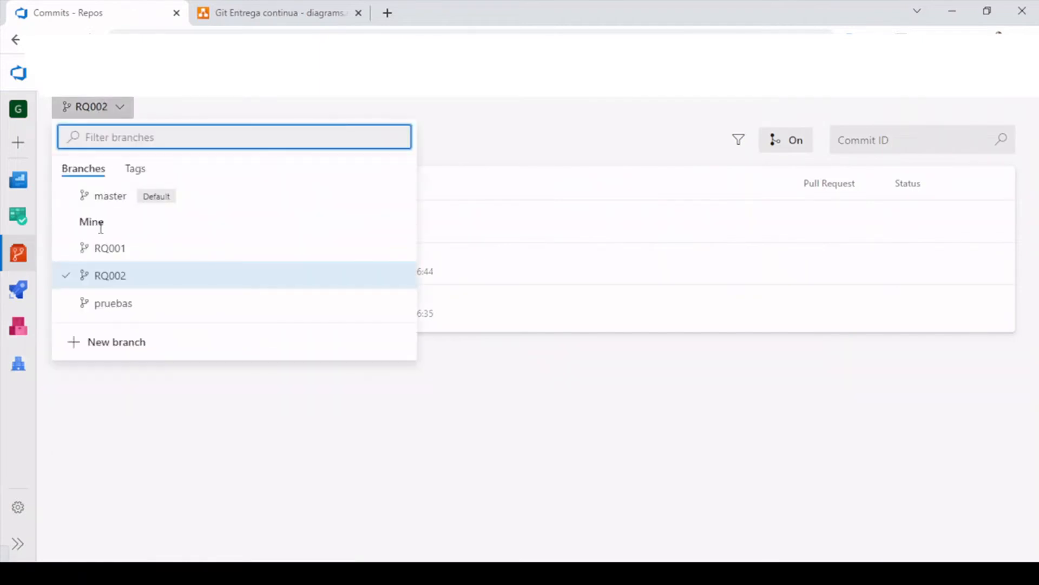
{"action": "left_click", "coordinate": [106, 197]}
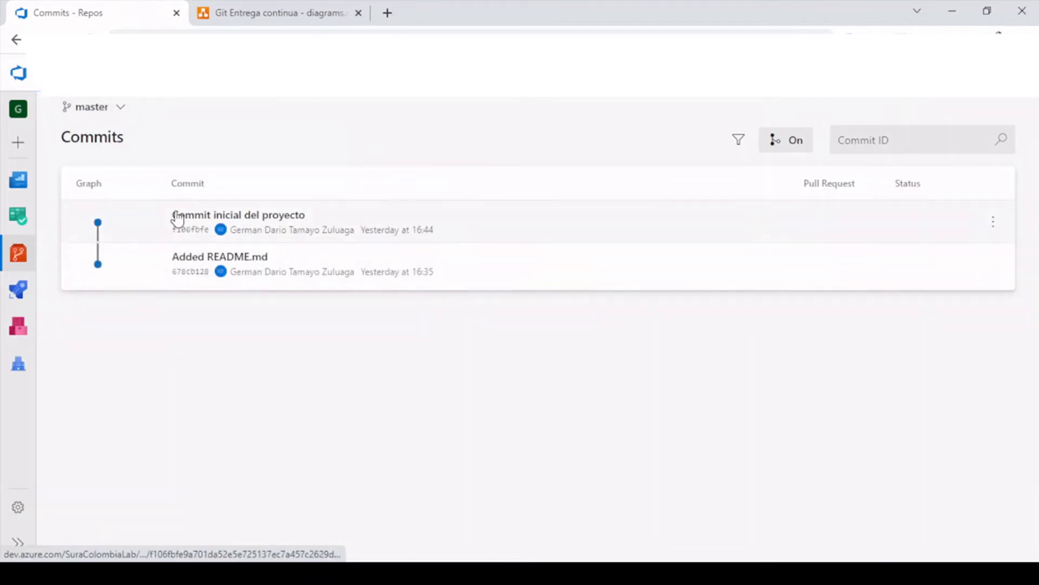
{"action": "left_click", "coordinate": [248, 16]}
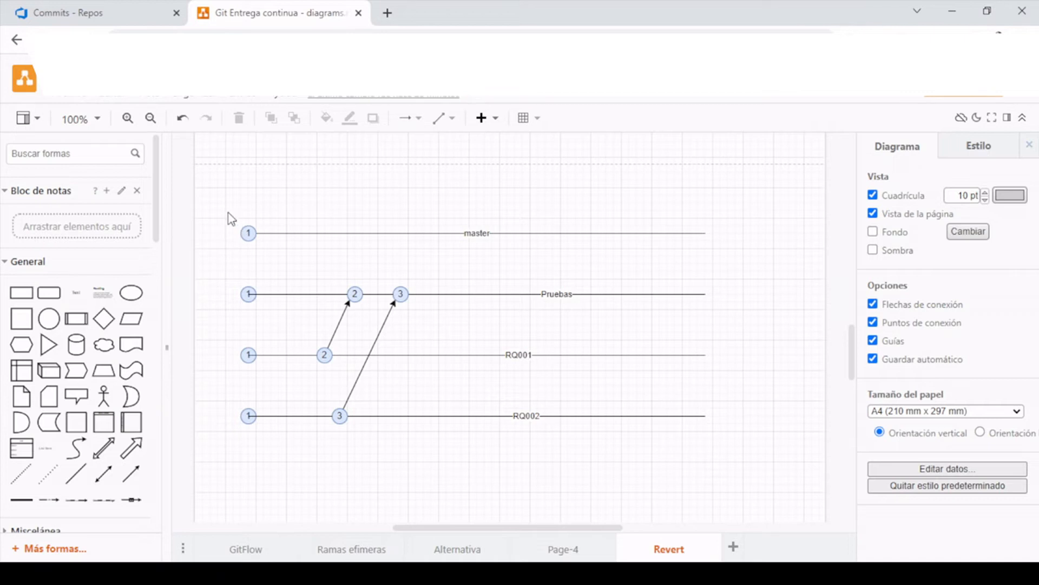
Step: View the commit history of the pruebas branch and compare it with the Pruebas line in the Revert diagram
{"action": "left_click", "coordinate": [246, 232]}
{"action": "left_click", "coordinate": [129, 22]}
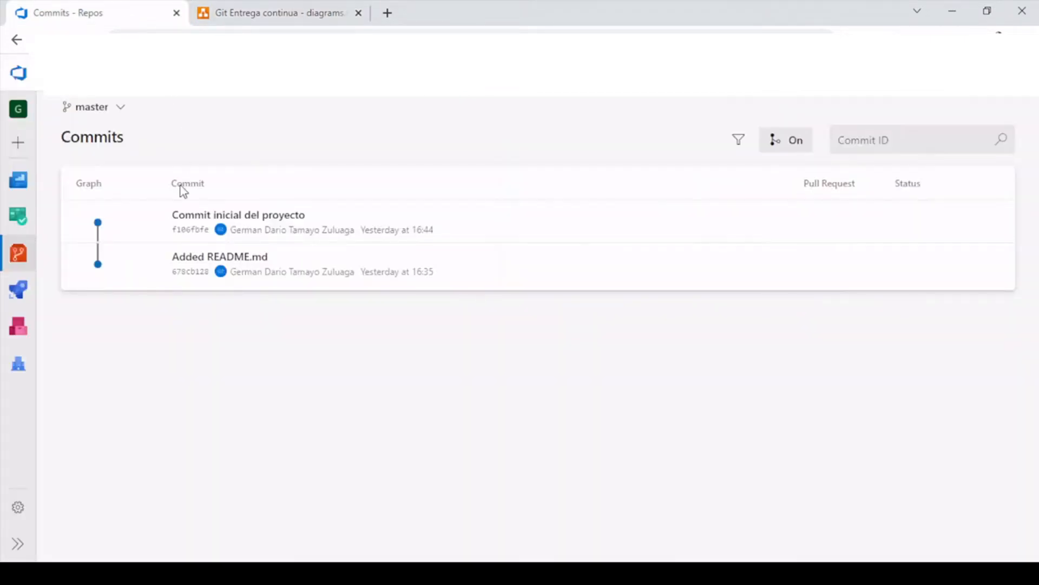
{"action": "left_click", "coordinate": [110, 119]}
{"action": "left_click", "coordinate": [120, 307]}
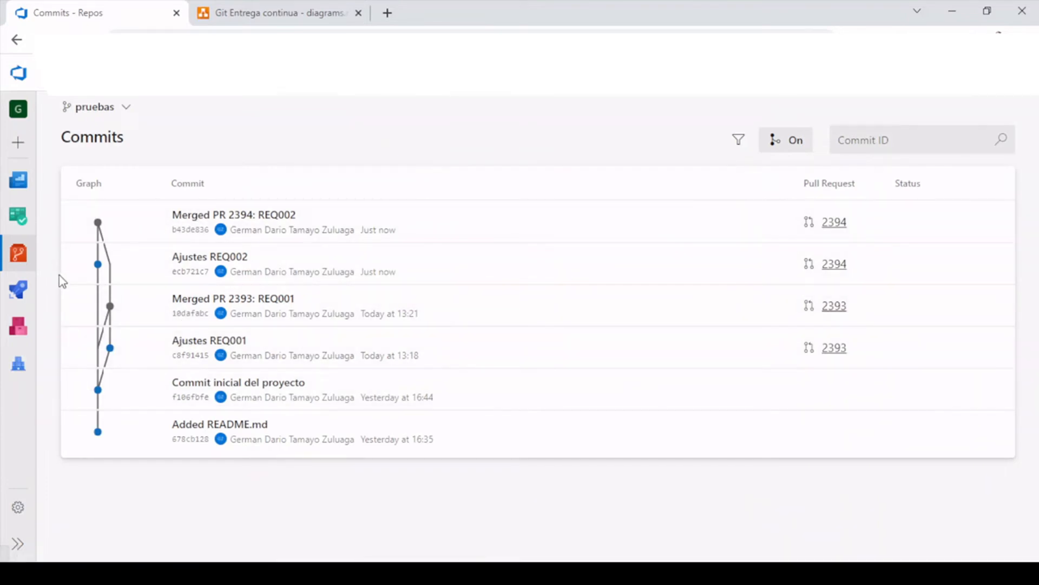
{"action": "left_click", "coordinate": [236, 10]}
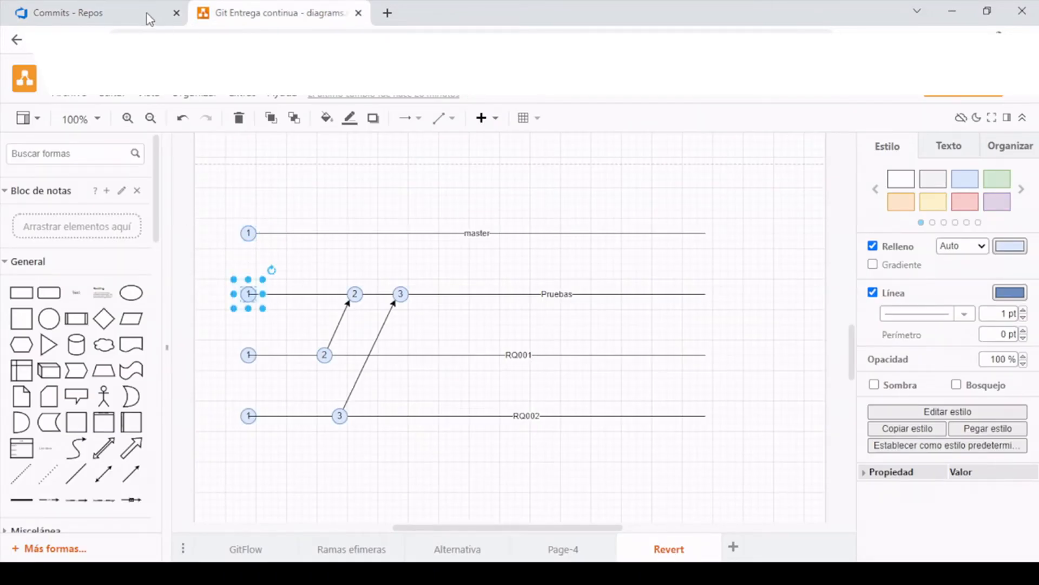
{"action": "left_click", "coordinate": [150, 16]}
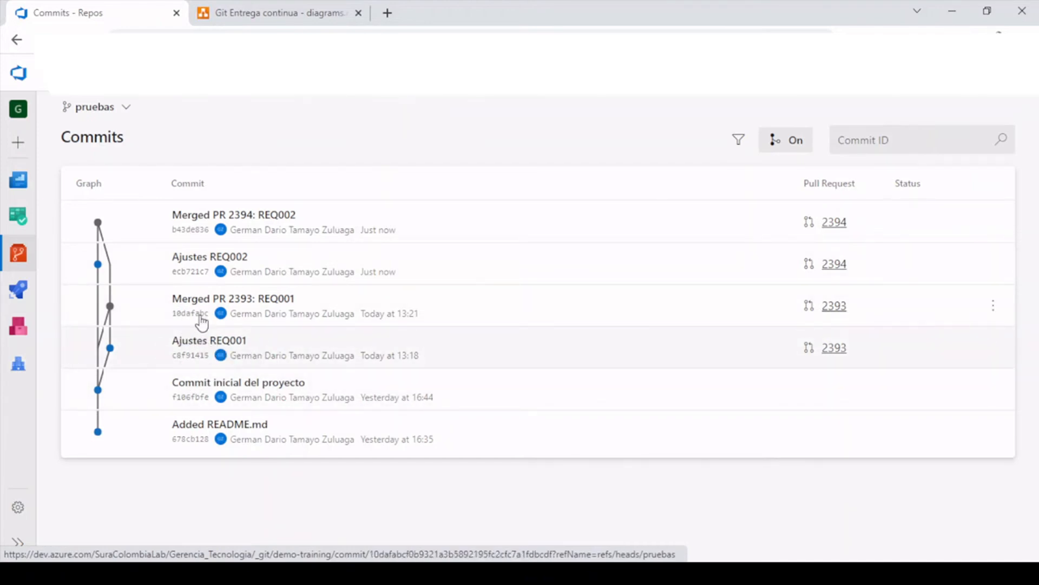
Step: Match the REQ001 and REQ002 merges in the pruebas history with commits 2 and 3 on the diagram's Pruebas line
{"action": "left_click", "coordinate": [255, 14]}
{"action": "left_click", "coordinate": [355, 294]}
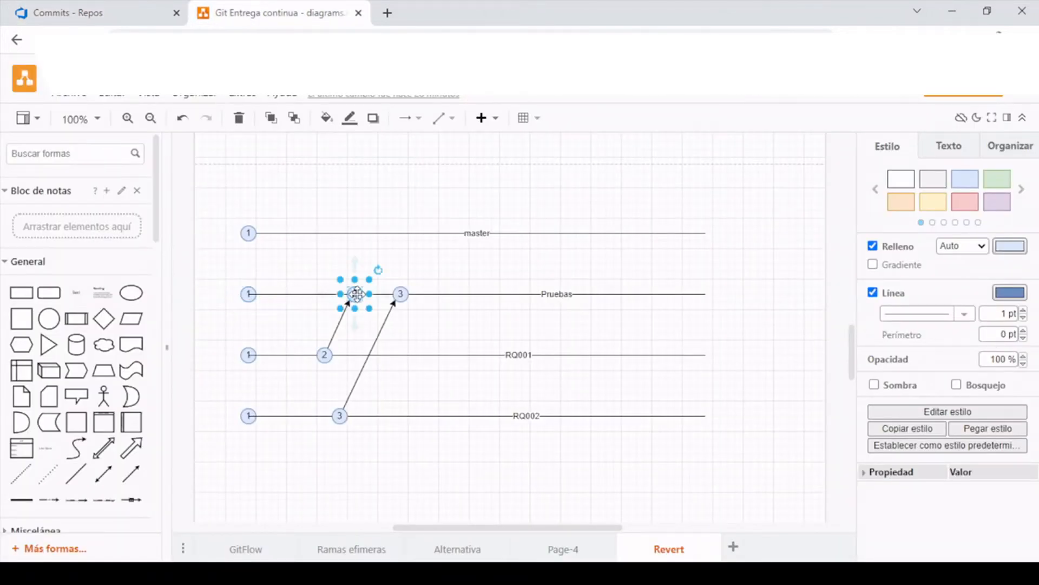
{"action": "left_click", "coordinate": [135, 22]}
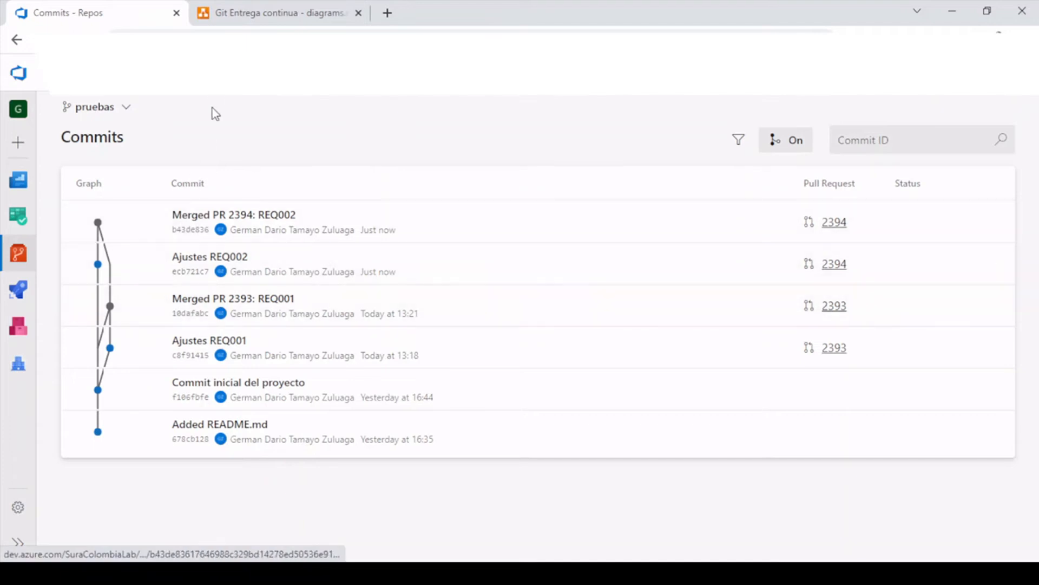
{"action": "left_click", "coordinate": [223, 22]}
{"action": "left_click", "coordinate": [400, 294]}
{"action": "left_click_drag", "start_coordinate": [233, 268], "coordinate": [441, 324]}
Step: Switch to Azure Repos and view the commit histories of the RQ001 and RQ002 branches
{"action": "left_click", "coordinate": [116, 16]}
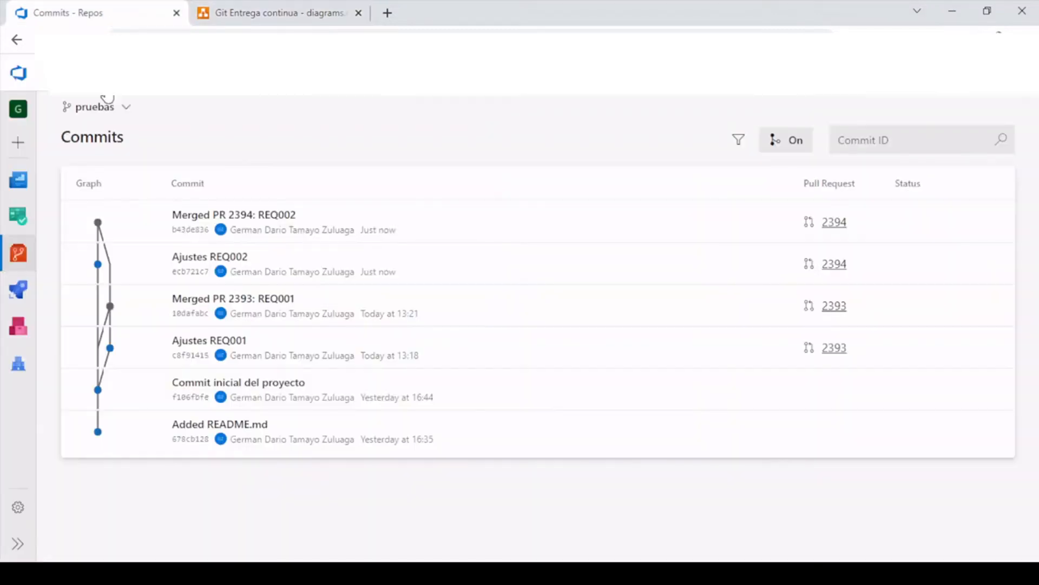
{"action": "left_click", "coordinate": [95, 106]}
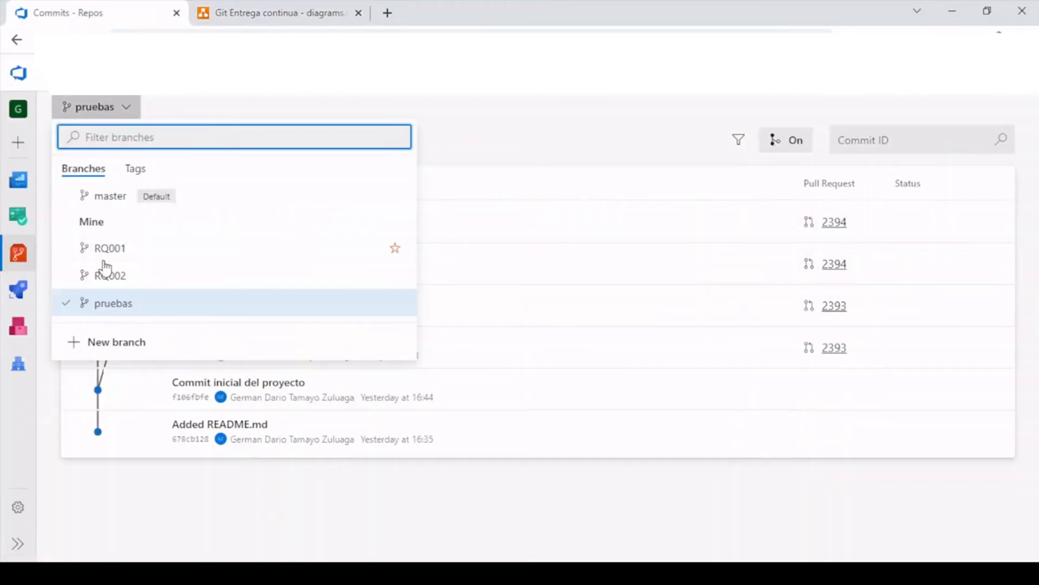
{"action": "left_click", "coordinate": [109, 249]}
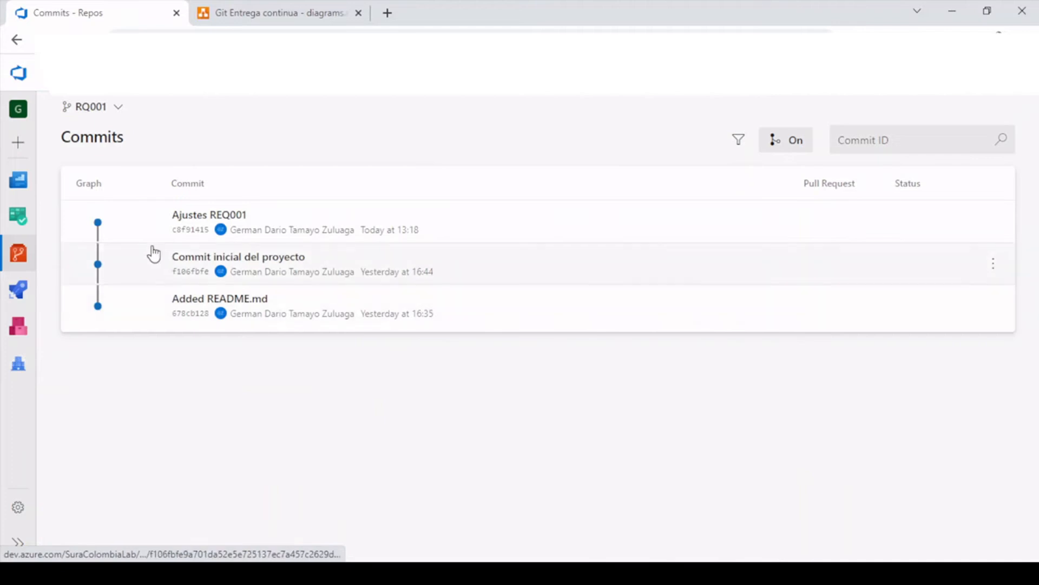
{"action": "left_click", "coordinate": [101, 114]}
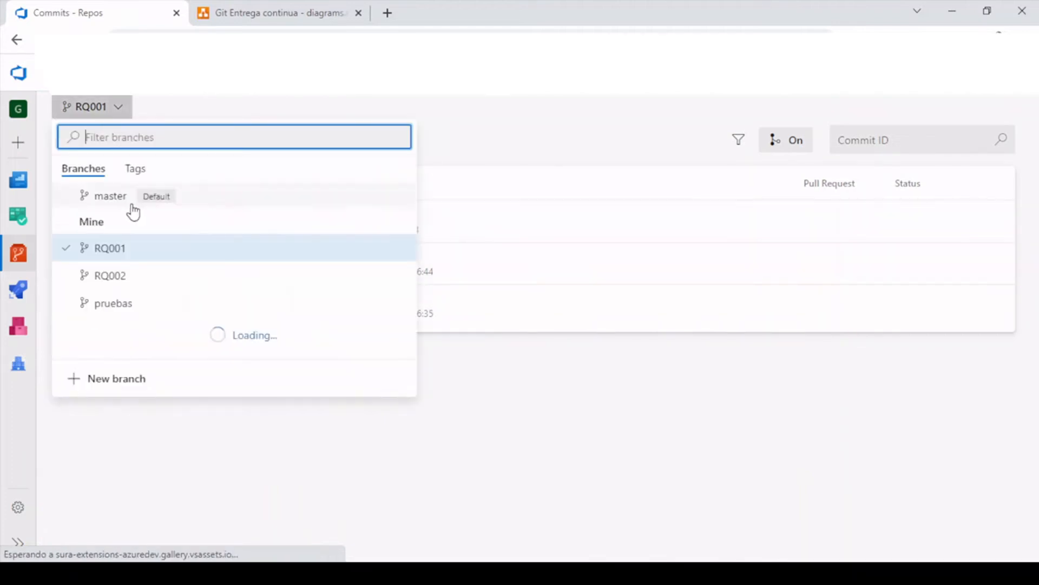
{"action": "left_click", "coordinate": [109, 274]}
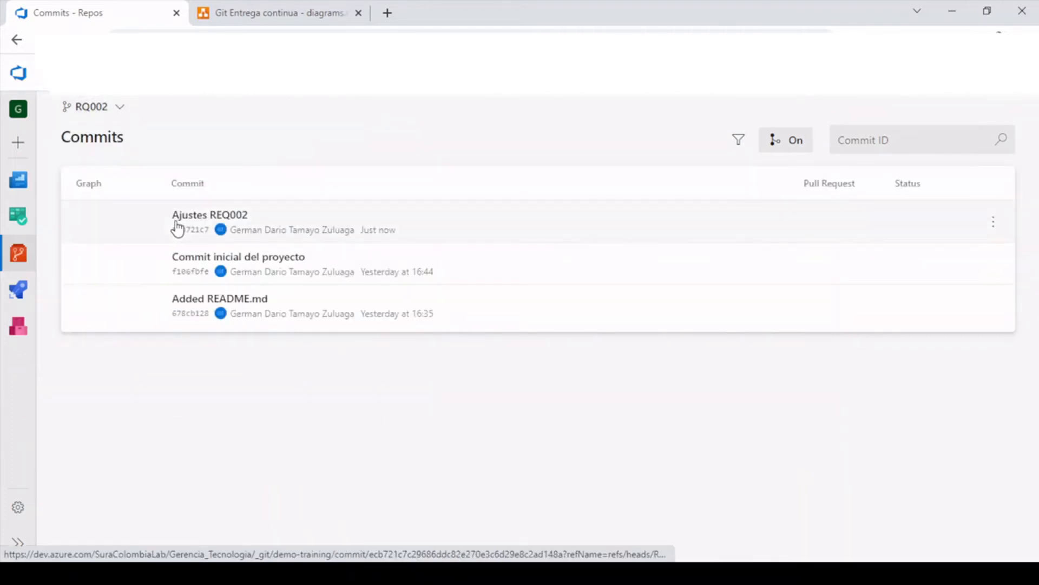
Step: Compare the RQ002 history with the RQ002 line in the Revert diagram and its merge into Pruebas commit 3
{"action": "left_click", "coordinate": [238, 13]}
{"action": "left_click_drag", "start_coordinate": [299, 334], "coordinate": [354, 432]}
{"action": "left_click", "coordinate": [328, 464]}
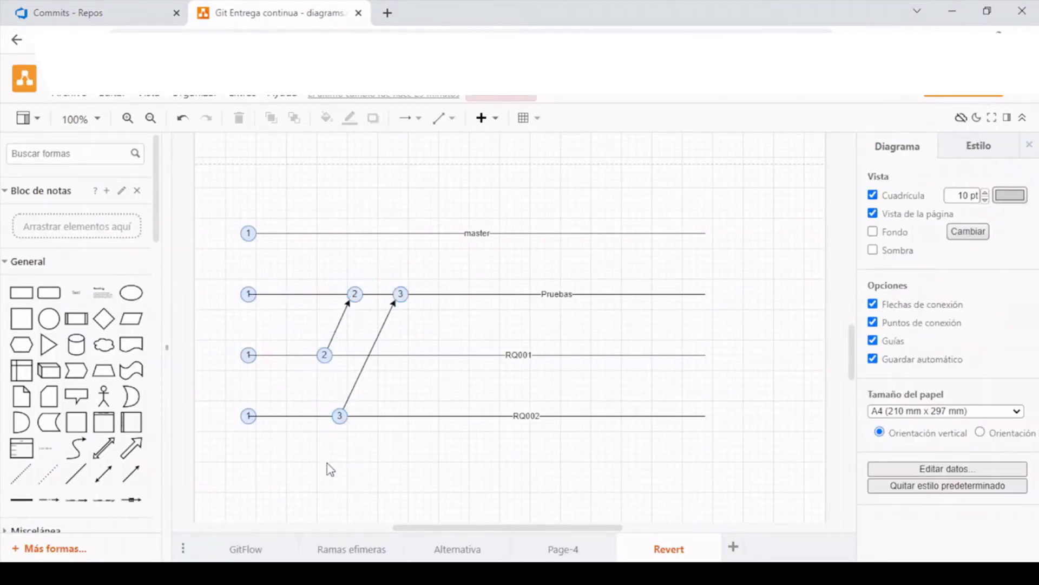
{"action": "left_click_drag", "start_coordinate": [244, 404], "coordinate": [367, 430]}
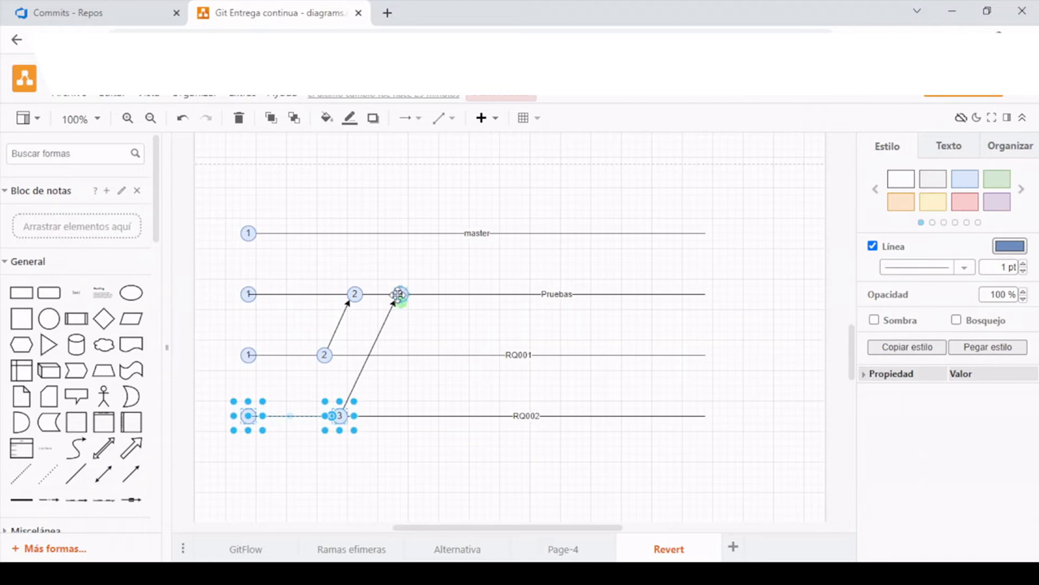
{"action": "left_click", "coordinate": [399, 298]}
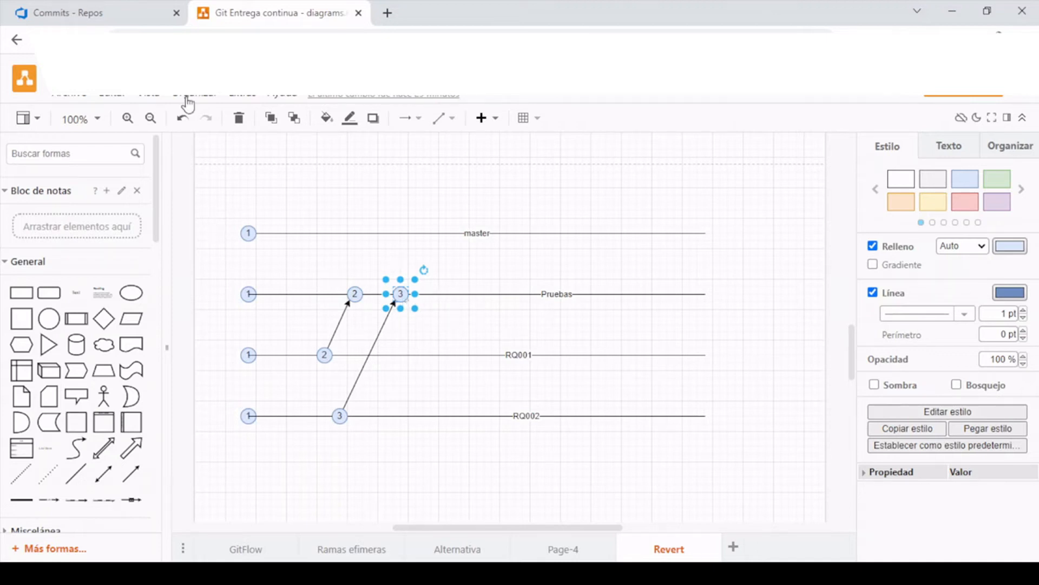
Step: Switch to Azure Repos and open the completed REQ002 pull request
{"action": "left_click", "coordinate": [120, 20]}
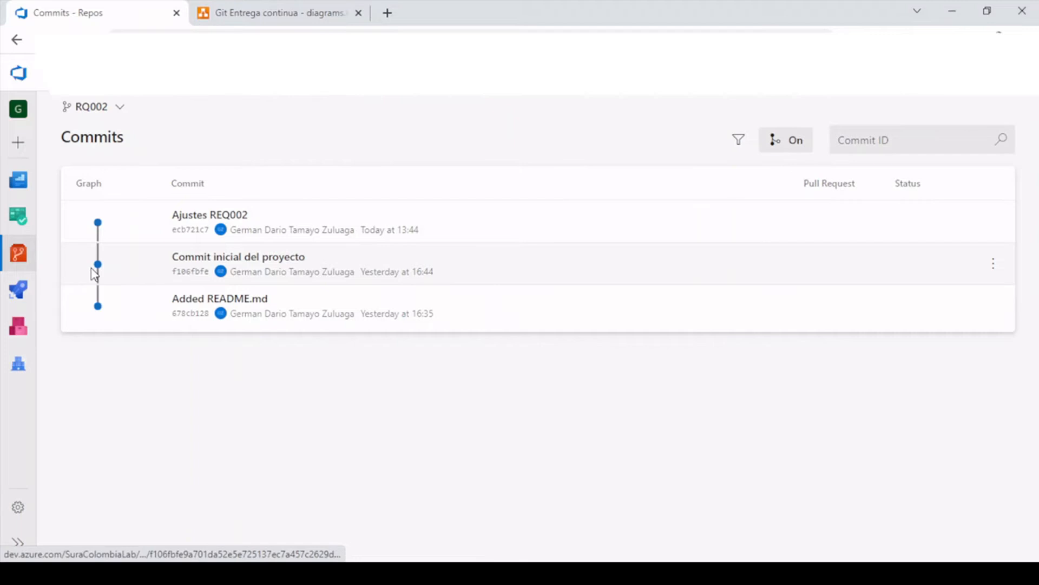
{"action": "mouse_move", "coordinate": [13, 268]}
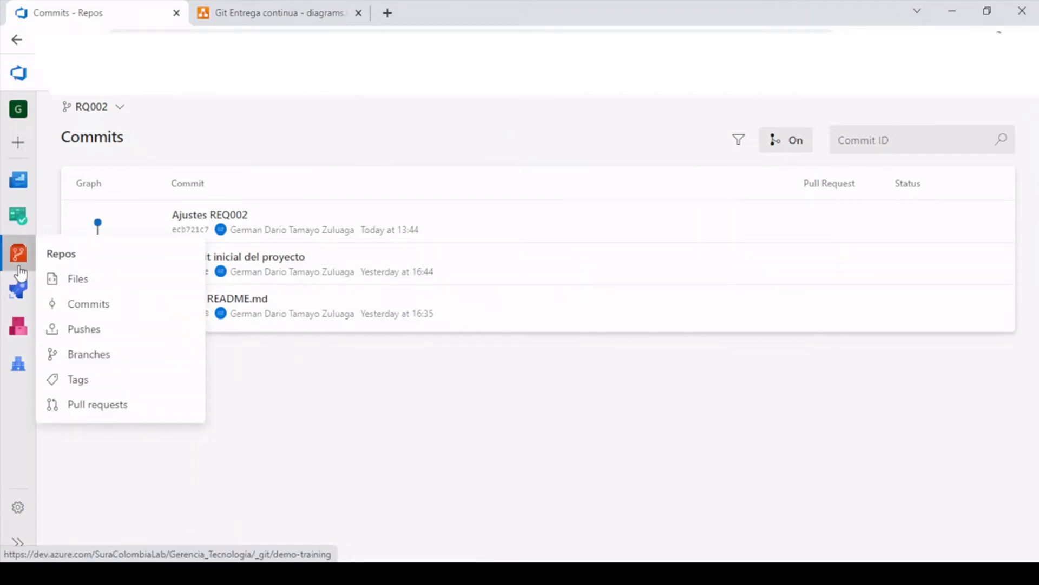
{"action": "left_click", "coordinate": [85, 412]}
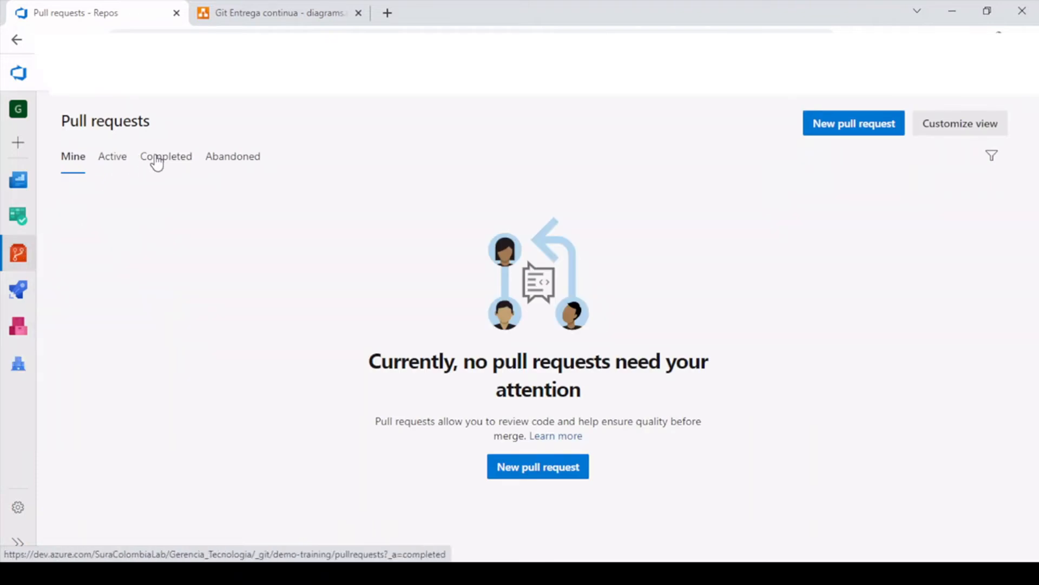
{"action": "left_click", "coordinate": [163, 157]}
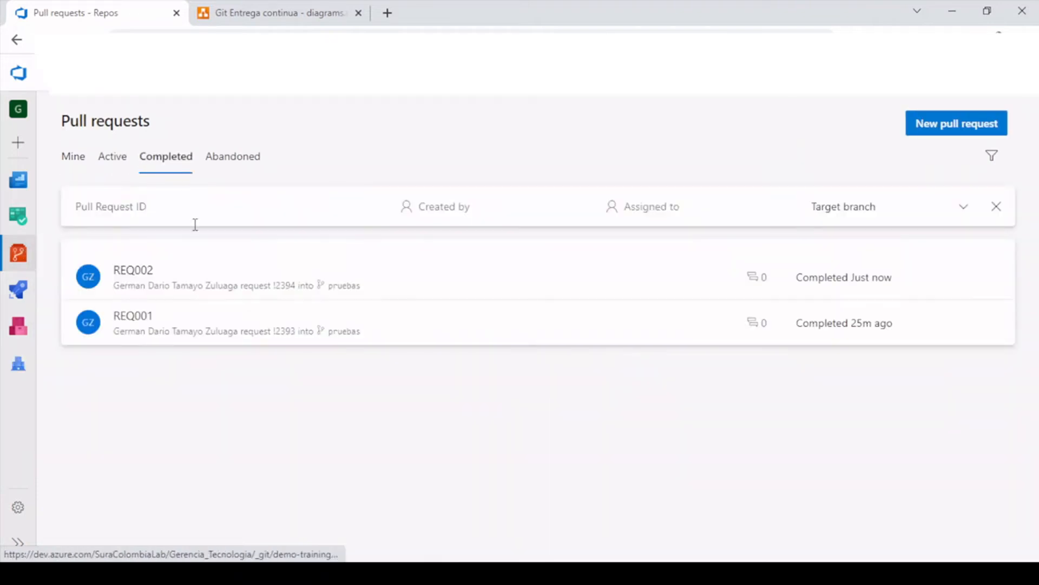
{"action": "left_click", "coordinate": [187, 284]}
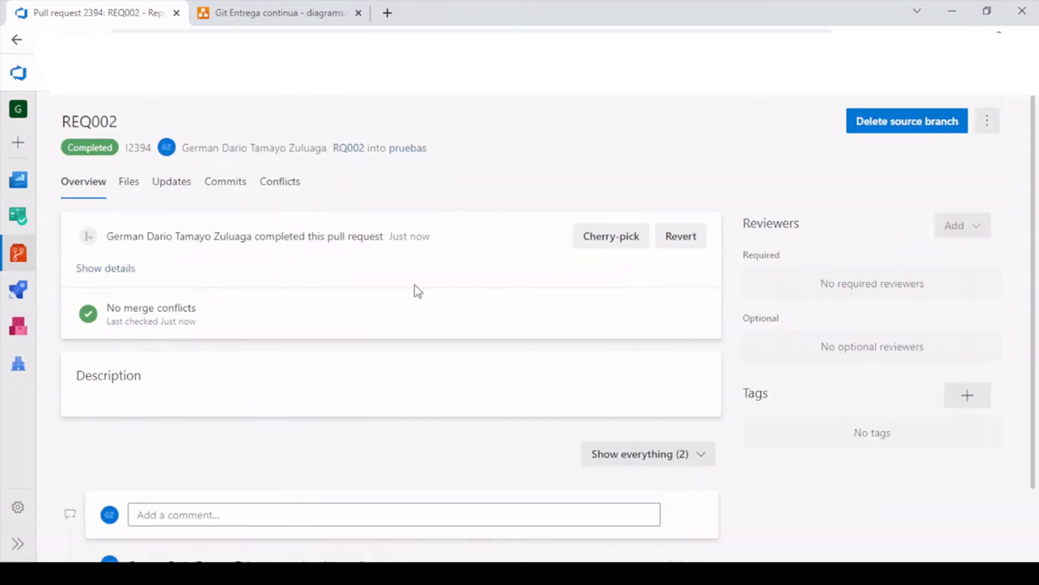
Step: Revert the REQ002 pull request with target branch pruebas and topic branch RQ002-revert-from-pruebas
{"action": "left_click", "coordinate": [685, 240]}
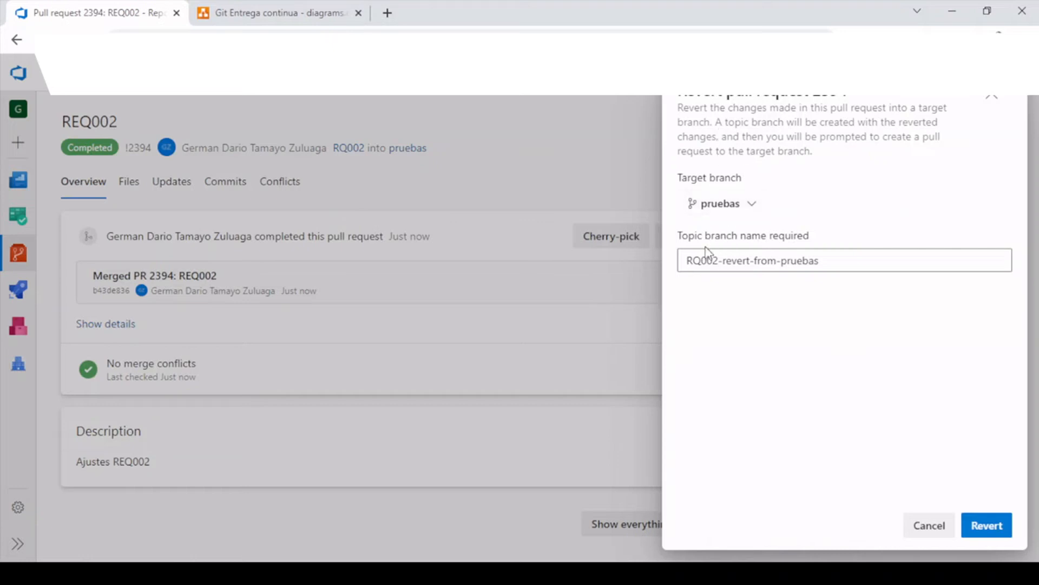
{"action": "left_click_drag", "start_coordinate": [689, 261], "coordinate": [817, 263]}
{"action": "left_click", "coordinate": [796, 330]}
{"action": "left_click", "coordinate": [988, 528]}
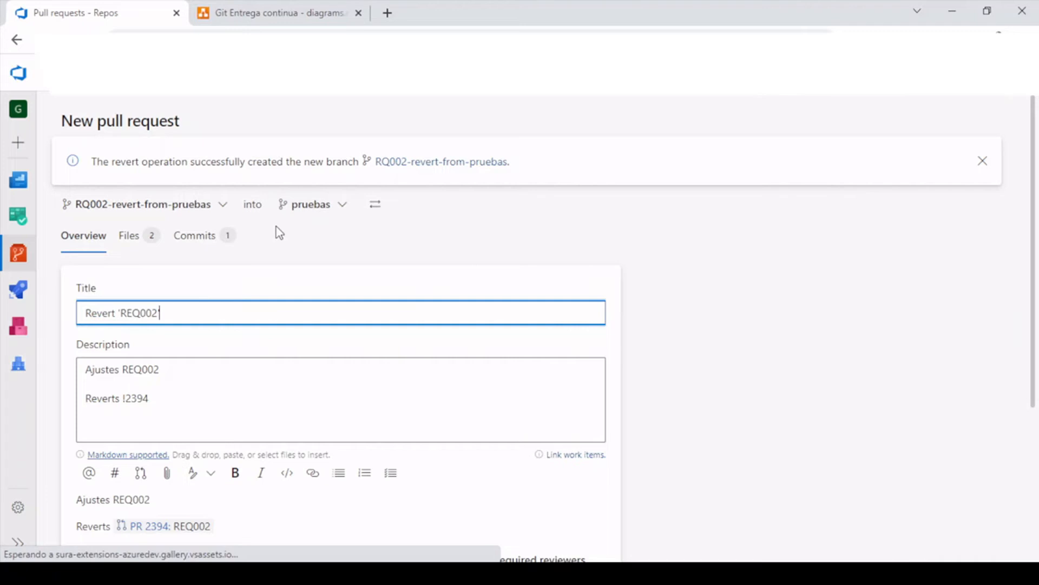
Step: Review the changed files of the revert pull request, including the ClienteView.java differences, against the Revert diagram
{"action": "left_click", "coordinate": [145, 238]}
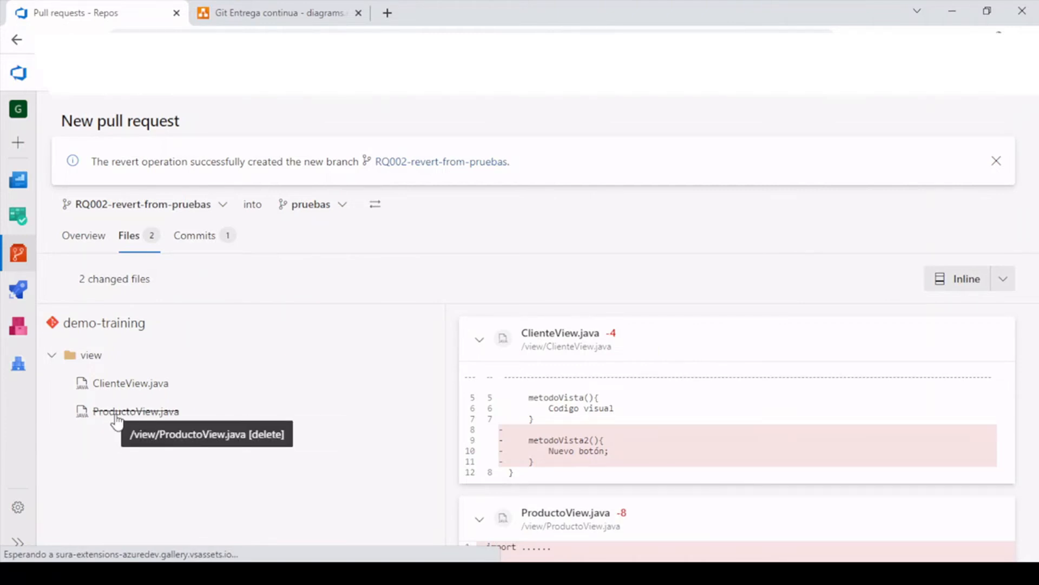
{"action": "left_click", "coordinate": [112, 385]}
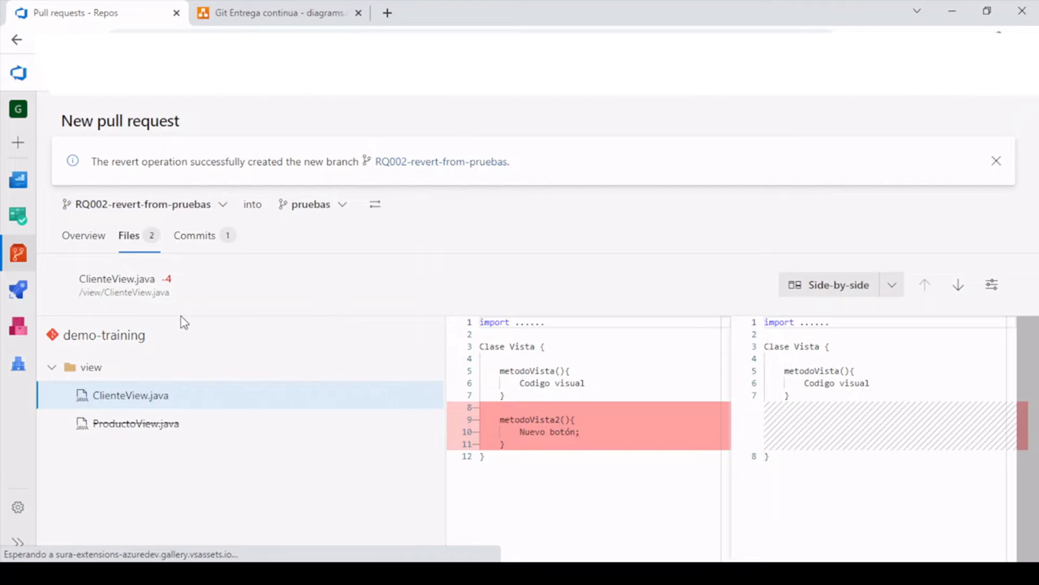
{"action": "left_click", "coordinate": [279, 14]}
{"action": "left_click", "coordinate": [423, 332]}
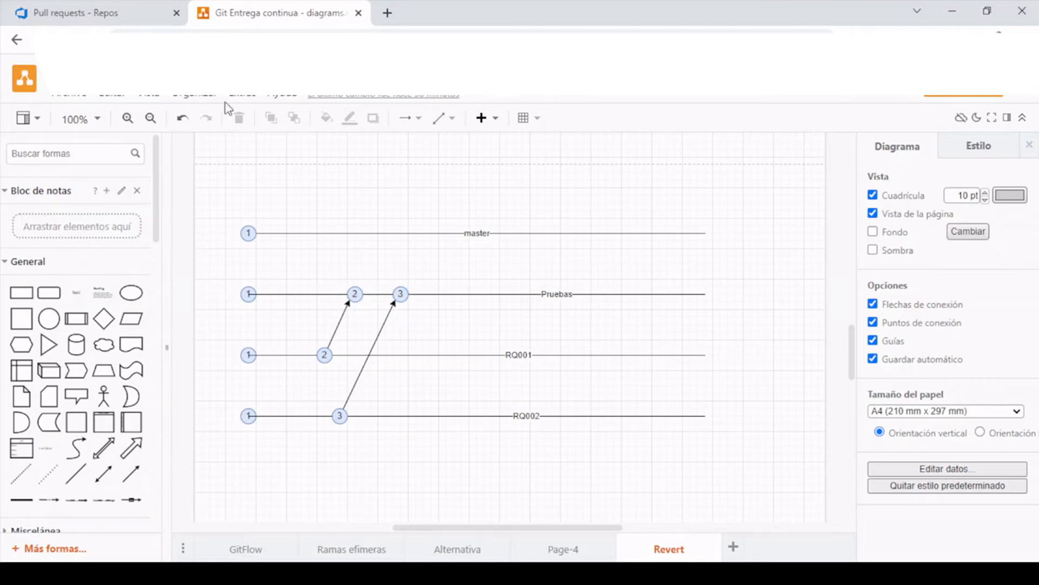
Step: Shorten the revert pull request's title to 'REQ002' and create the pull request into pruebas
{"action": "left_click", "coordinate": [133, 15]}
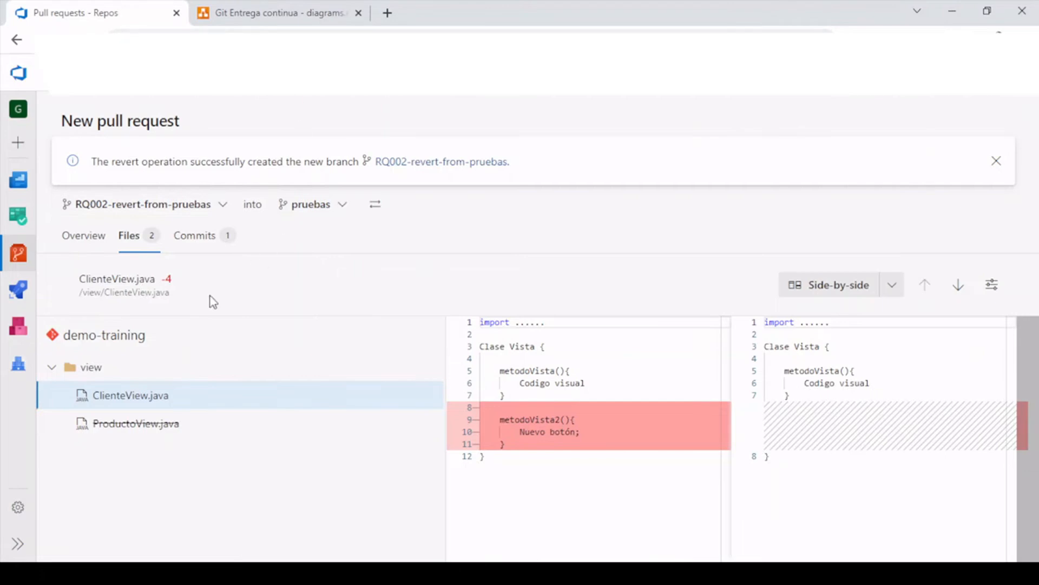
{"action": "left_click", "coordinate": [96, 235]}
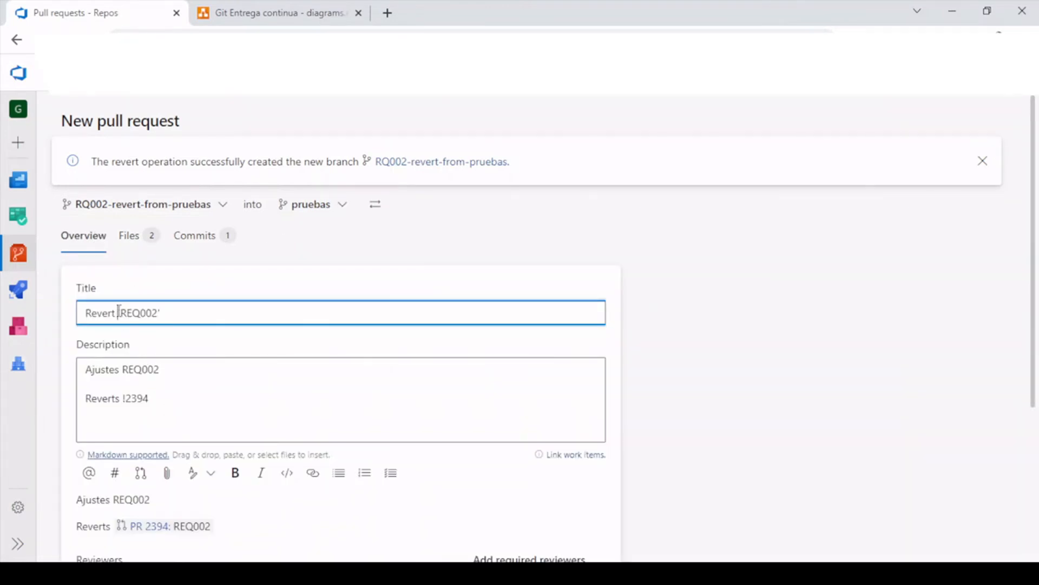
{"action": "key", "text": "ctrl+shift+Right"}
{"action": "key", "text": "Delete"}
{"action": "scroll", "coordinate": [339, 401], "scroll_direction": "down", "scroll_amount": 4}
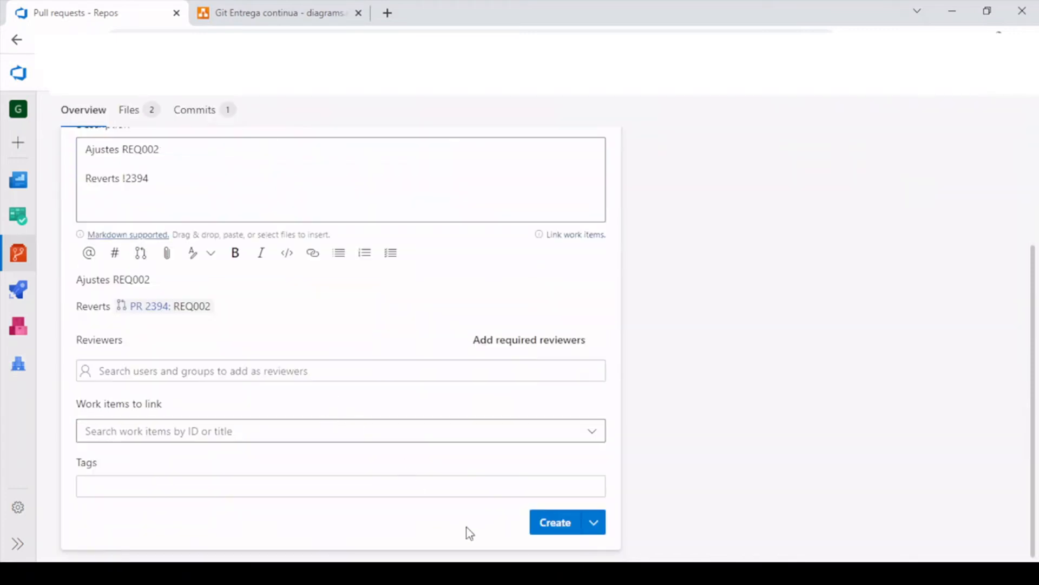
{"action": "left_click", "coordinate": [556, 533]}
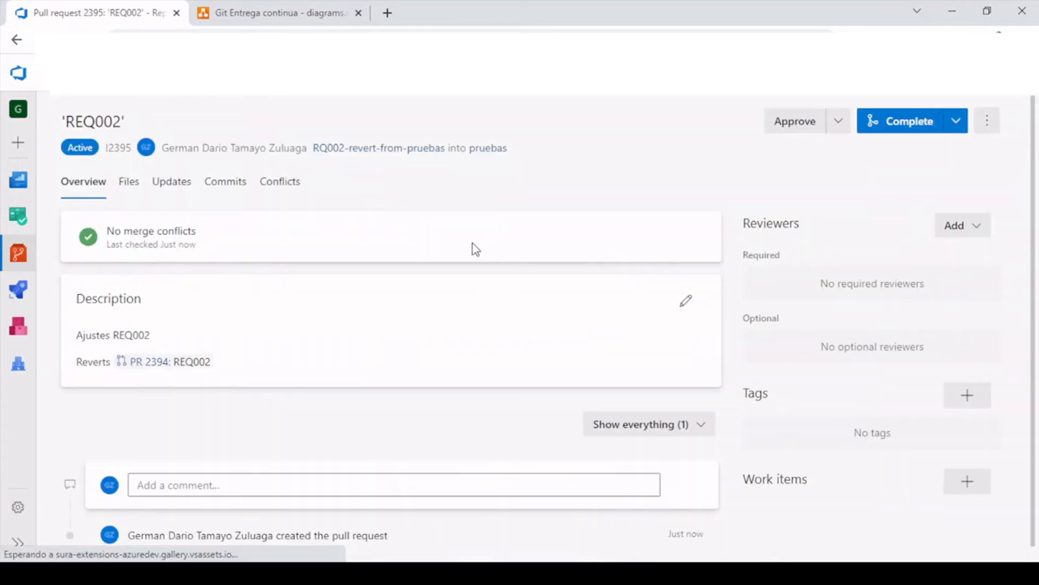
Step: Complete the revert pull request with Merge (no fast forward), deleting RQ002-revert-from-pruebas after merging
{"action": "left_click", "coordinate": [903, 129]}
{"action": "left_click", "coordinate": [688, 285]}
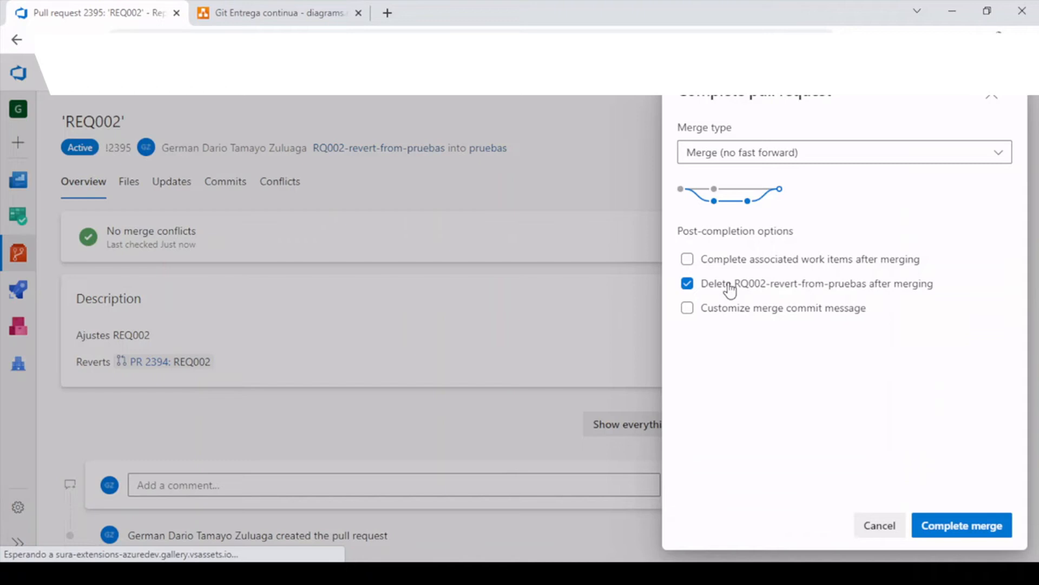
{"action": "left_click", "coordinate": [945, 534]}
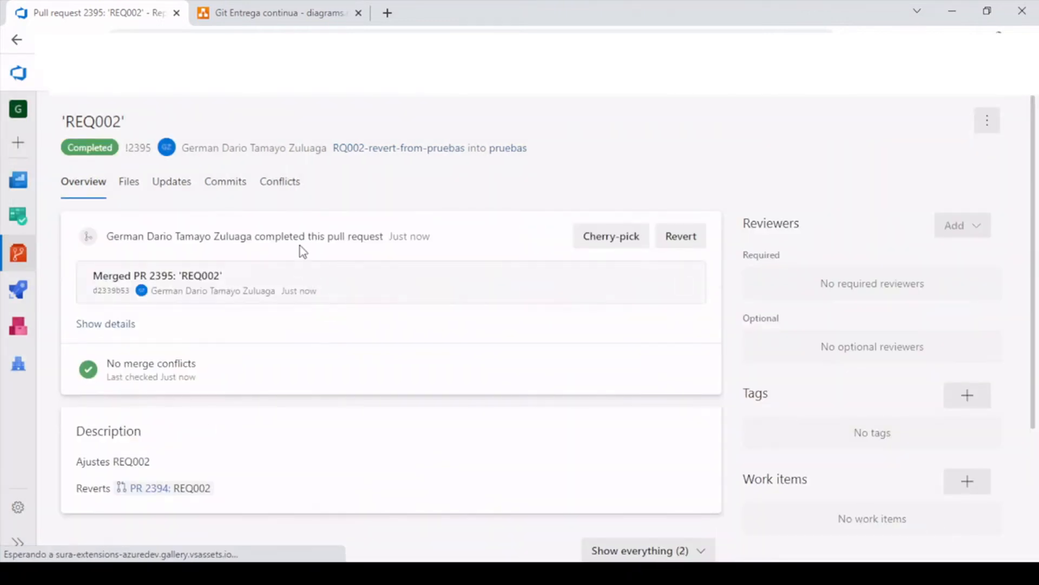
Step: Switch to the Revert diagram, place a copy of commit 3 farther along the Pruebas line and label it 4
{"action": "left_click", "coordinate": [271, 16]}
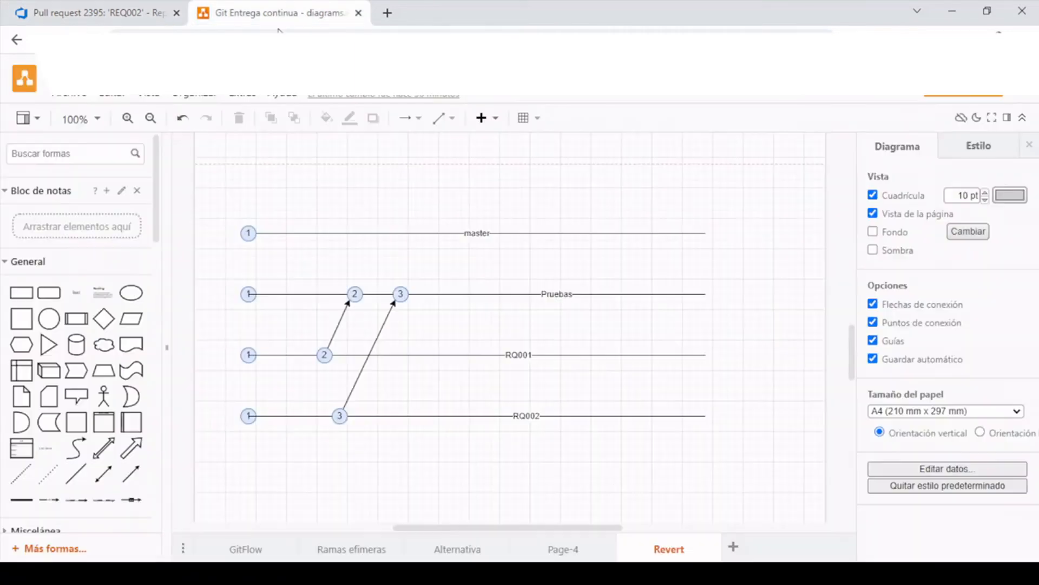
{"action": "left_click", "coordinate": [401, 295]}
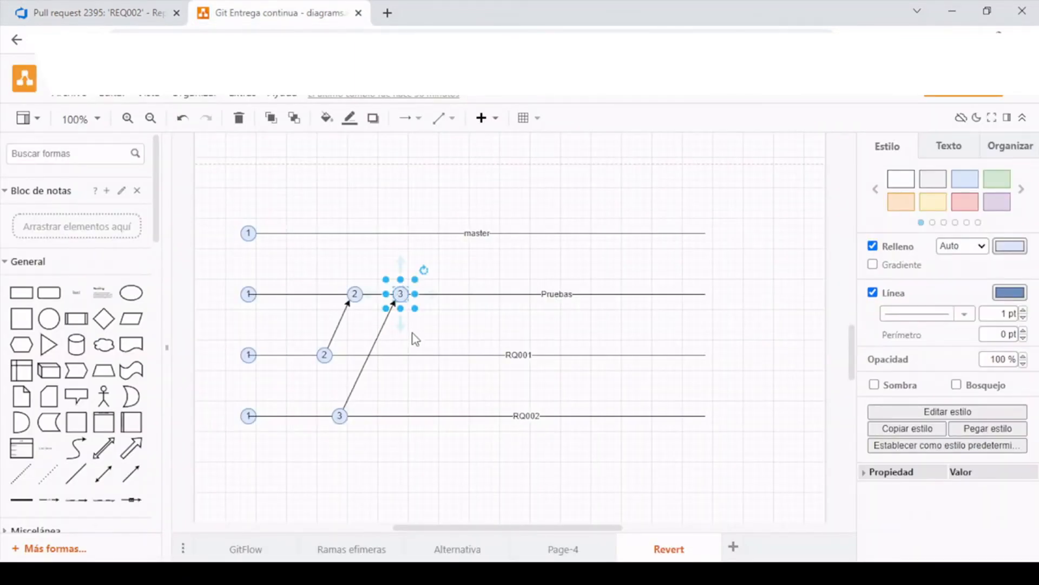
{"action": "left_click_drag", "start_coordinate": [399, 294], "coordinate": [420, 297]}
{"action": "key", "text": "ctrl+z"}
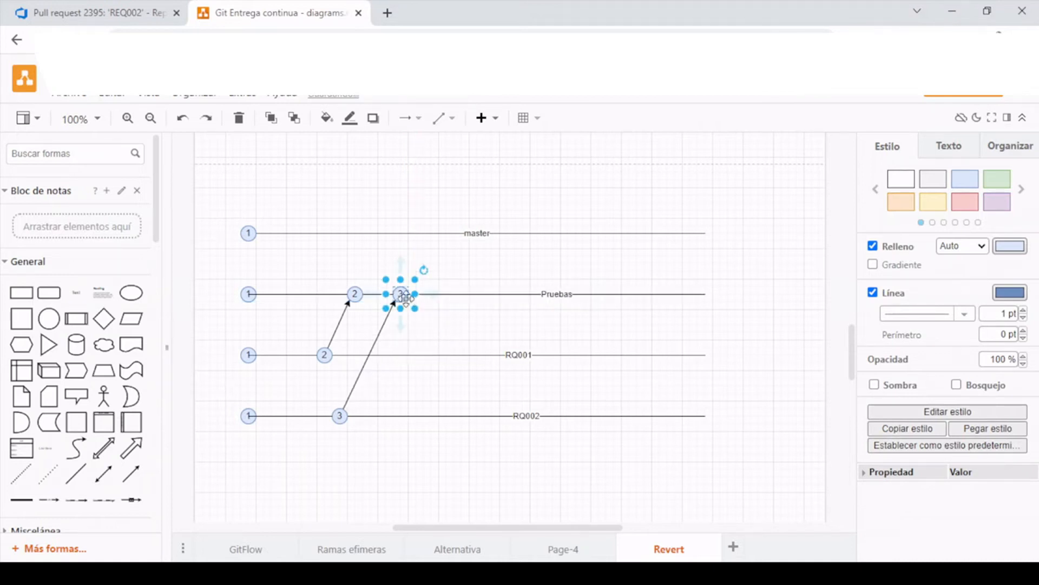
{"action": "key", "text": "ctrl+v"}
{"action": "left_click_drag", "start_coordinate": [413, 304], "coordinate": [476, 295]}
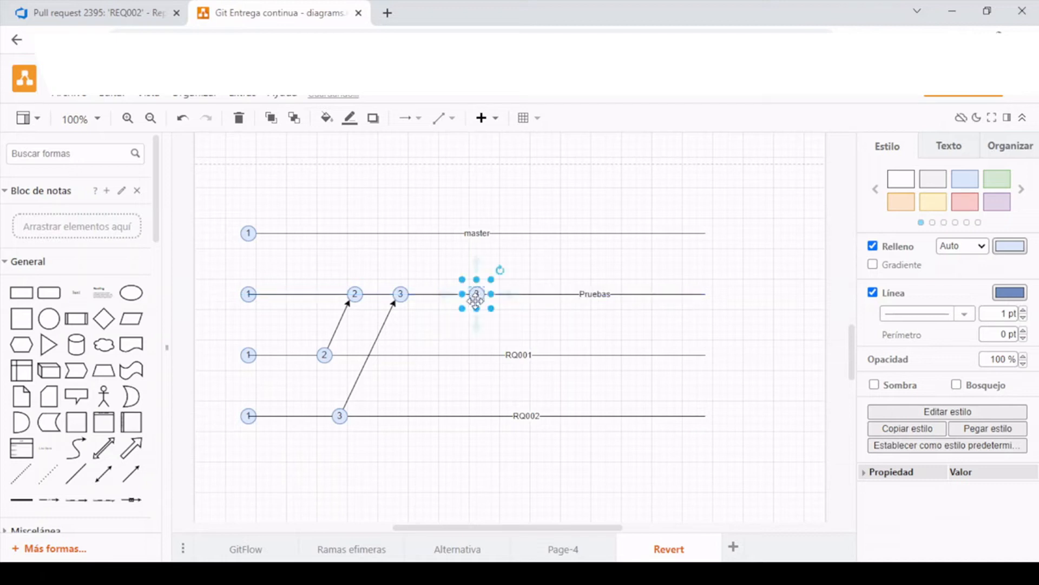
{"action": "key", "text": "F2"}
{"action": "type", "text": "4"}
{"action": "left_click", "coordinate": [430, 318]}
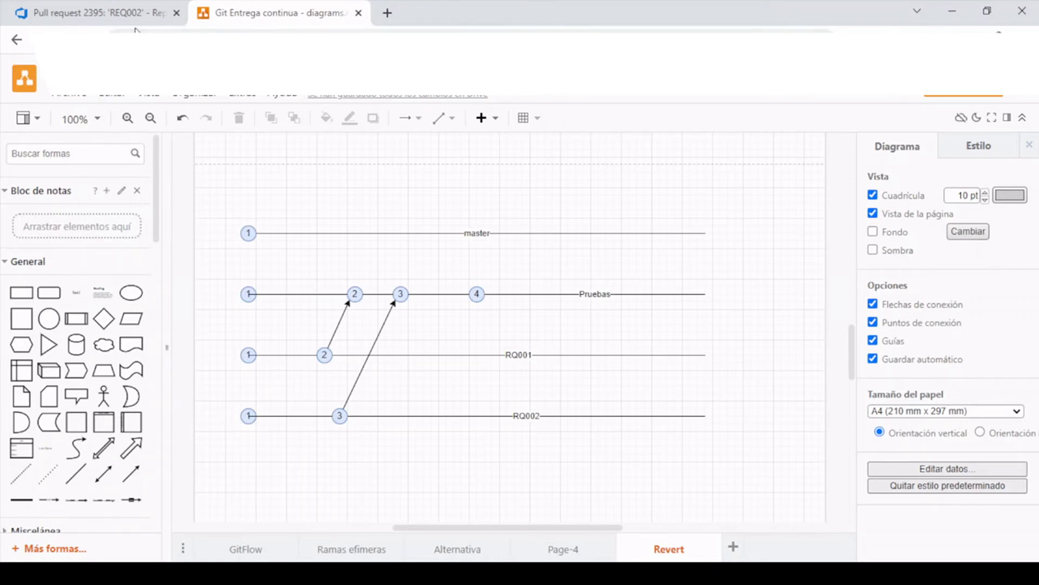
Step: Highlight the two RQ002 commits in the Revert diagram, and check the completed revert pull request's commits in Azure DevOps
{"action": "left_click_drag", "start_coordinate": [236, 395], "coordinate": [378, 451]}
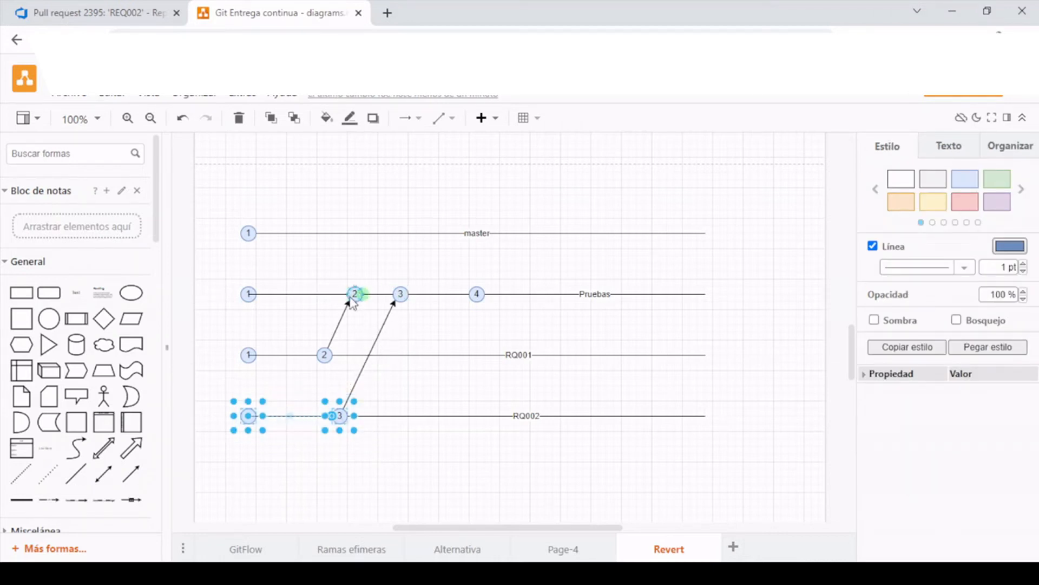
{"action": "left_click", "coordinate": [224, 397]}
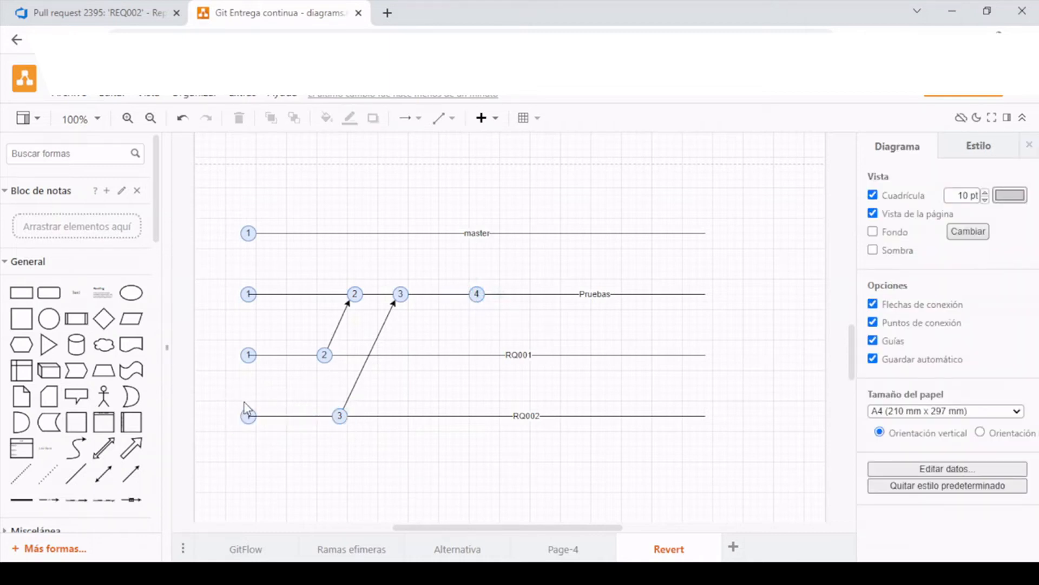
{"action": "left_click_drag", "start_coordinate": [225, 390], "coordinate": [379, 448]}
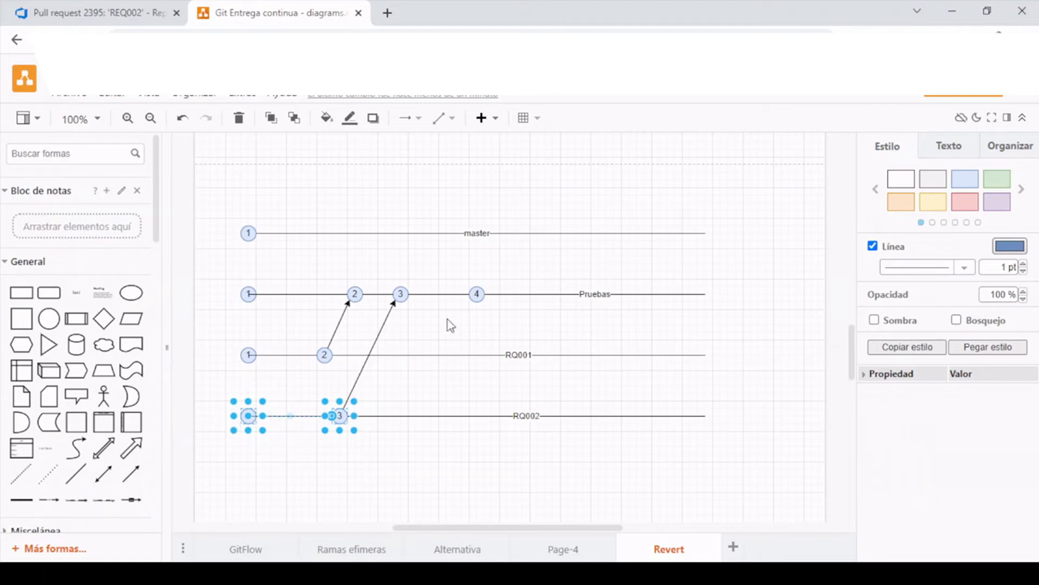
{"action": "left_click", "coordinate": [138, 12]}
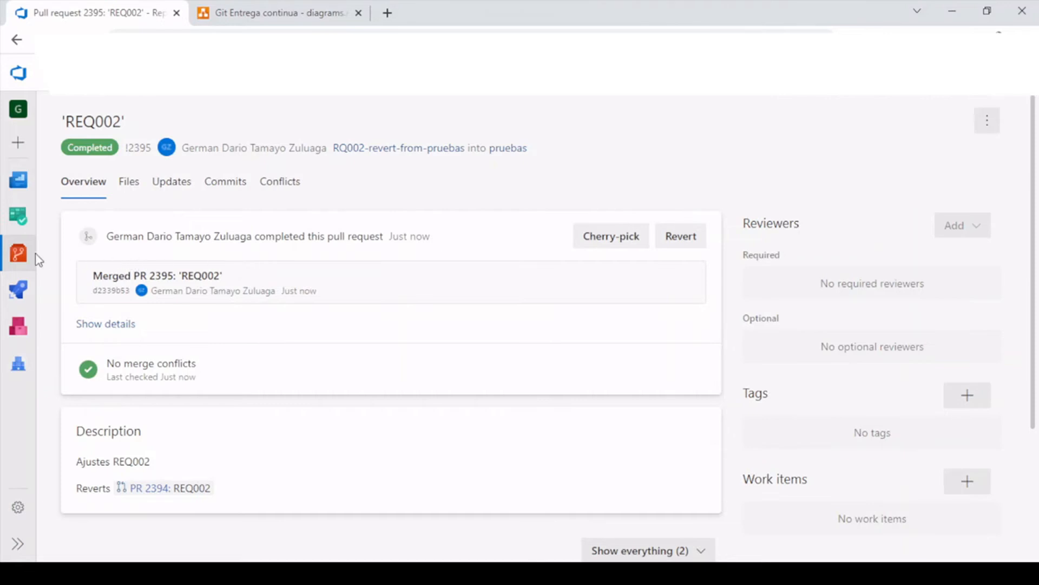
{"action": "left_click", "coordinate": [223, 201]}
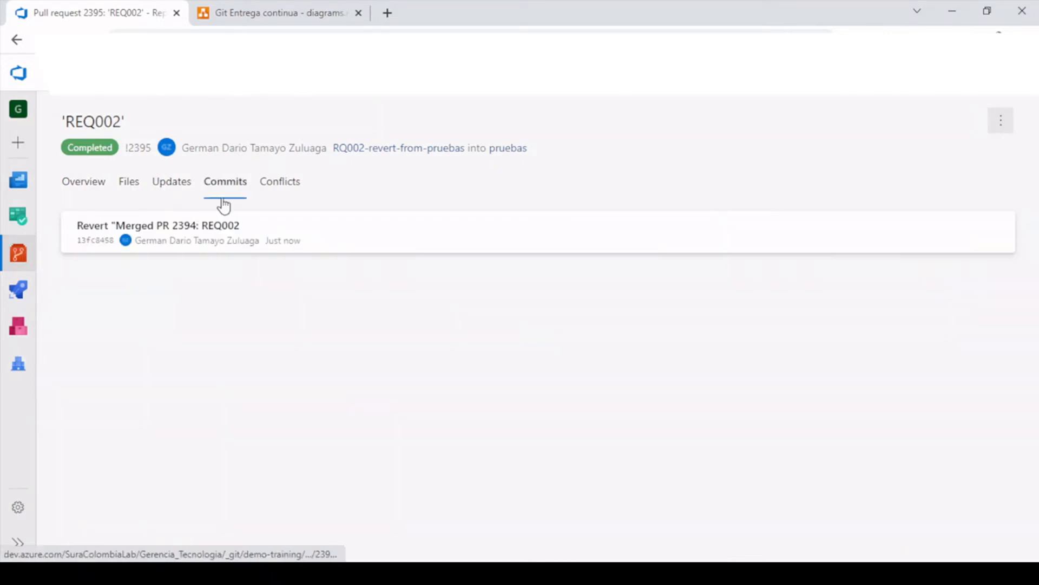
Step: Start a new pull request from RQ002 into pruebas and check whether there are changes to merge
{"action": "left_click", "coordinate": [21, 251]}
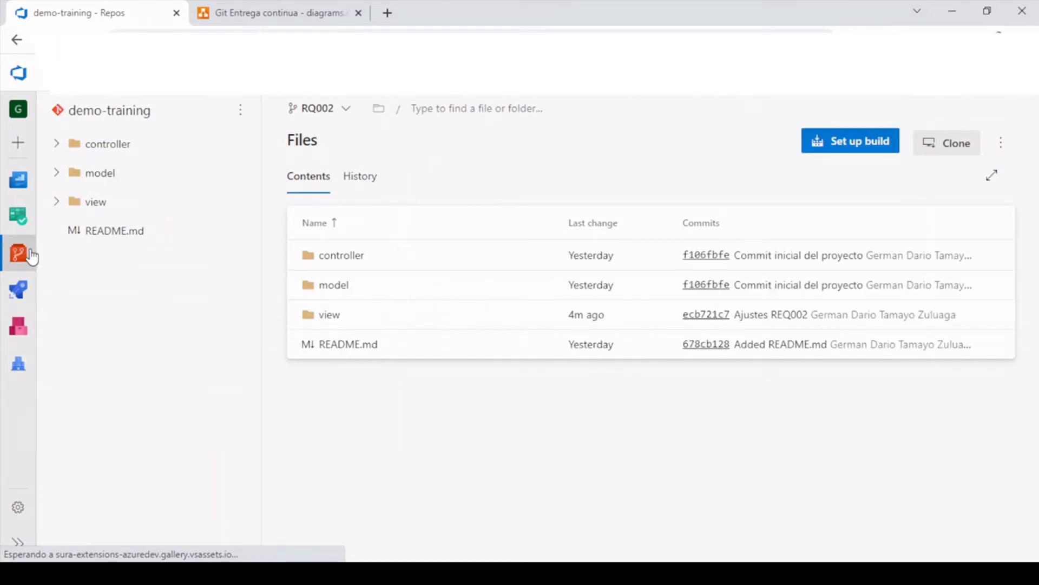
{"action": "mouse_move", "coordinate": [20, 253]}
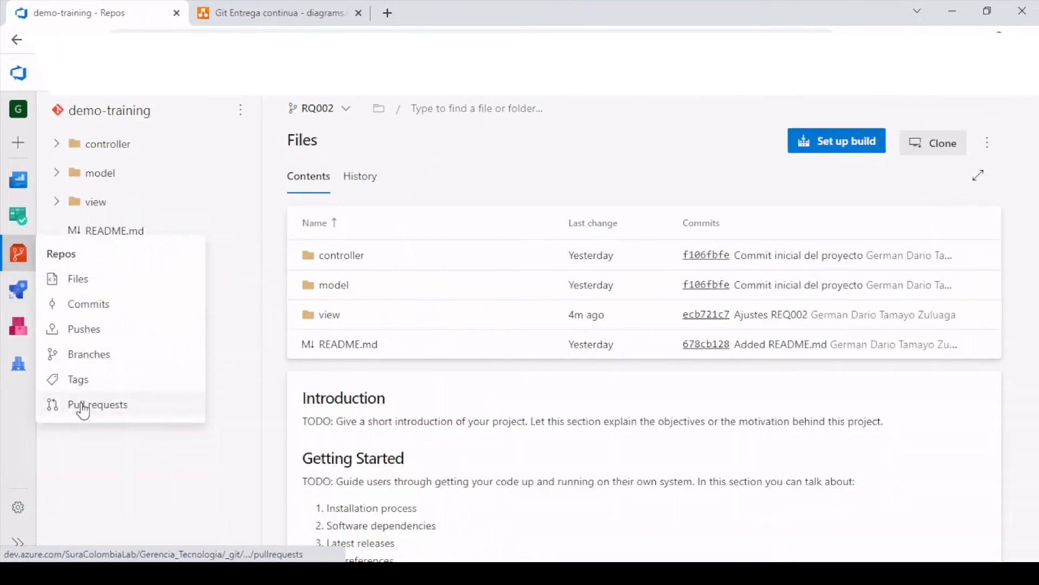
{"action": "left_click", "coordinate": [85, 406]}
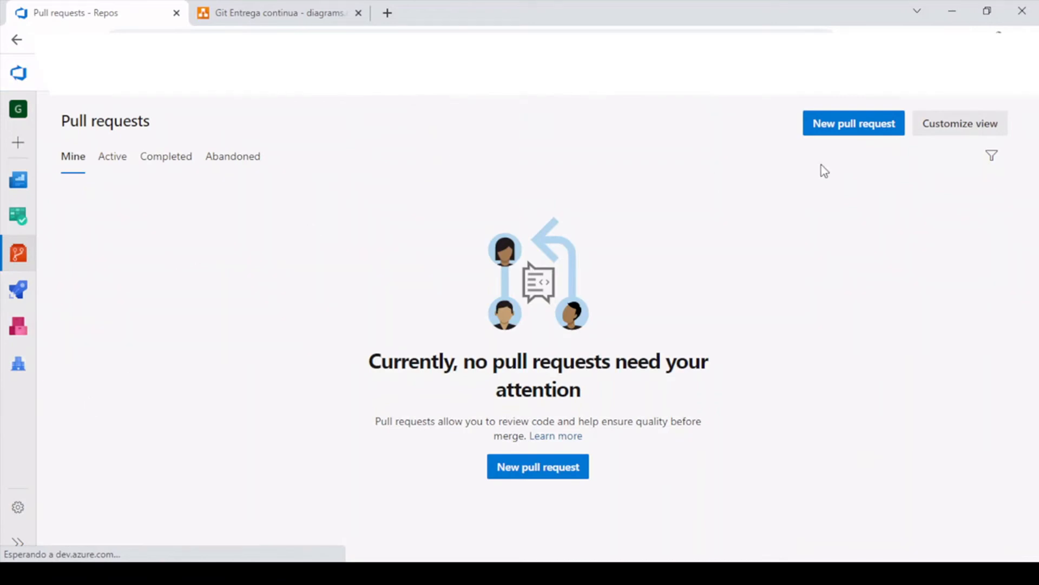
{"action": "left_click", "coordinate": [847, 129]}
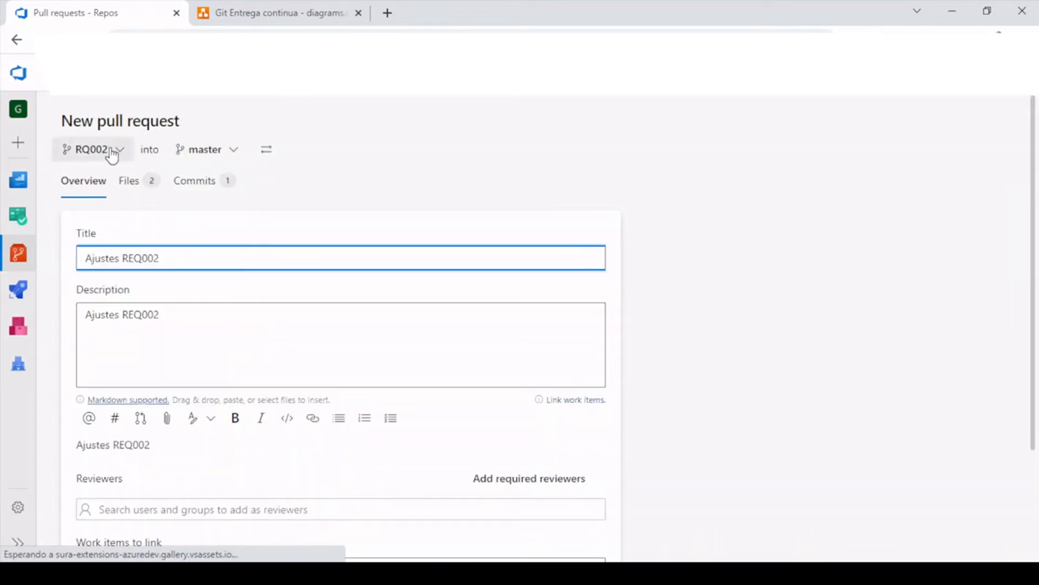
{"action": "left_click", "coordinate": [199, 156]}
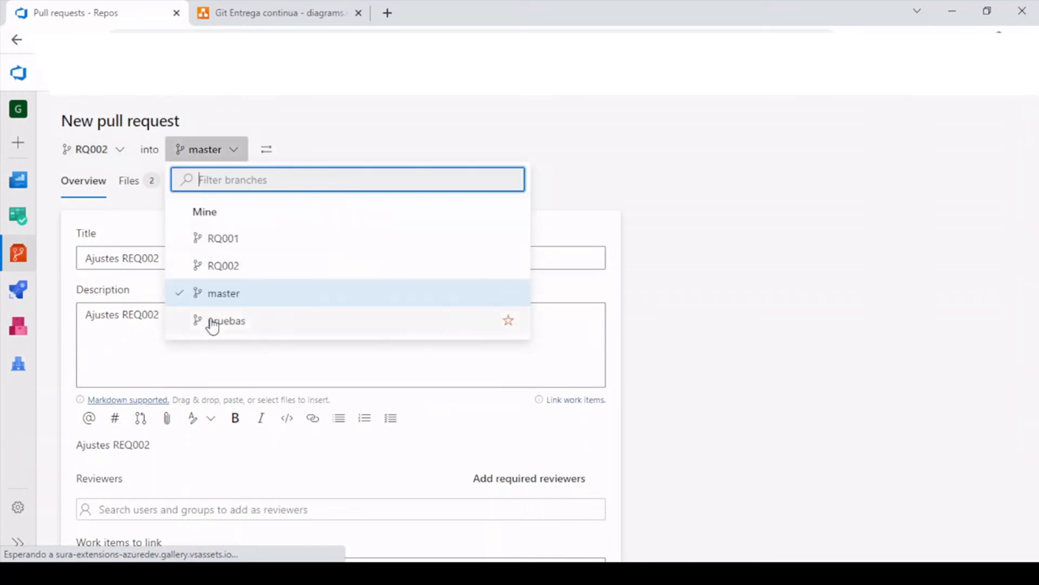
{"action": "left_click", "coordinate": [217, 322]}
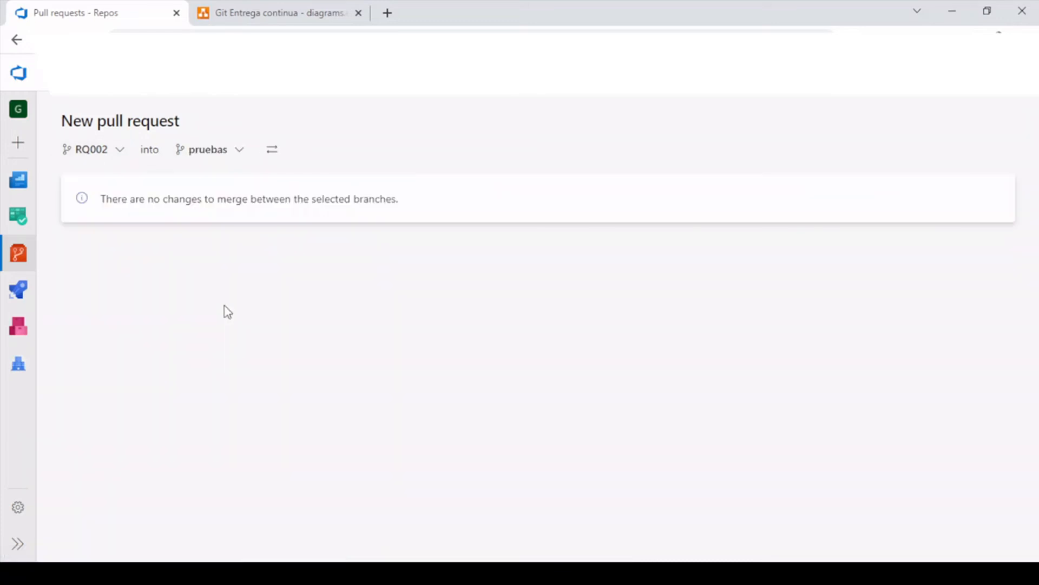
{"action": "left_click_drag", "start_coordinate": [102, 197], "coordinate": [409, 207]}
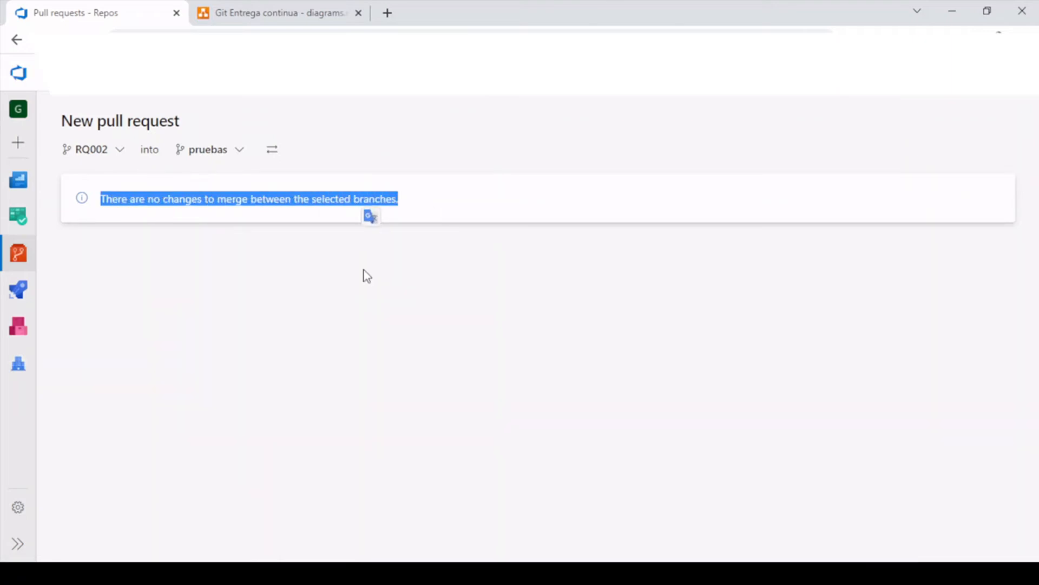
{"action": "left_click", "coordinate": [340, 280]}
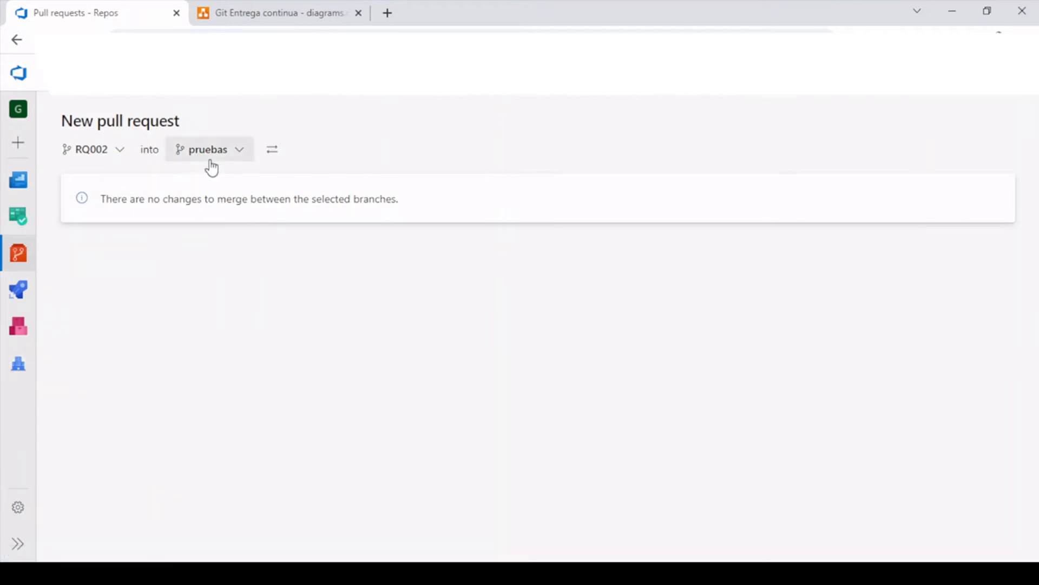
Step: Inspect the repository files on the pruebas branch, expanding the view and model folders
{"action": "mouse_move", "coordinate": [22, 263]}
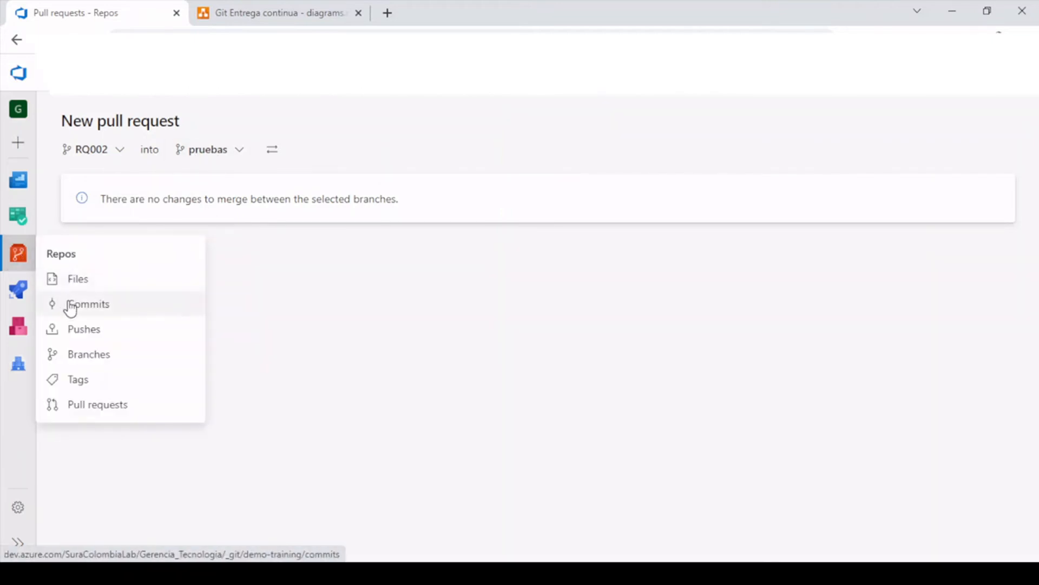
{"action": "left_click", "coordinate": [81, 284]}
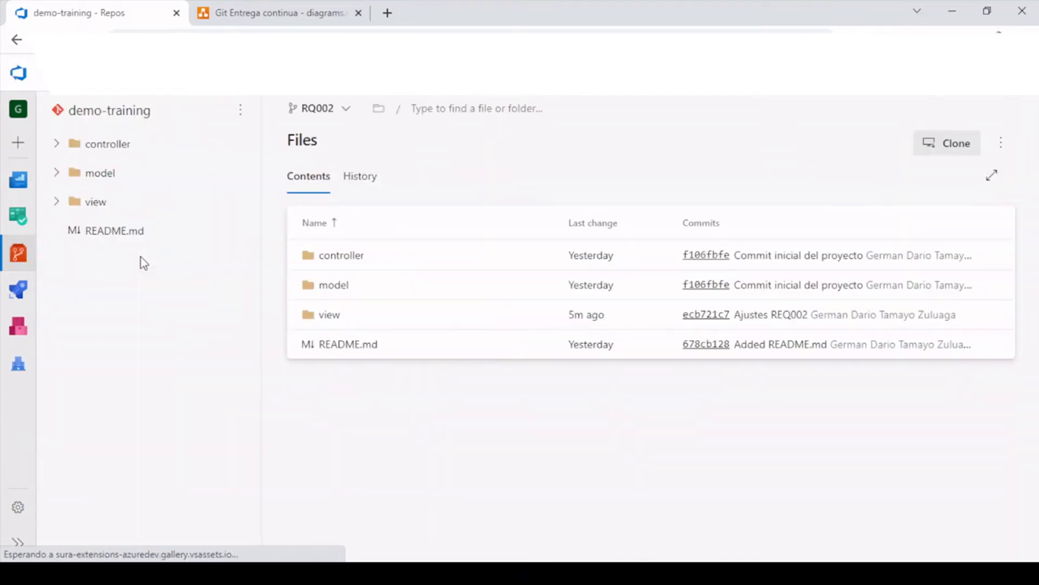
{"action": "left_click", "coordinate": [66, 201]}
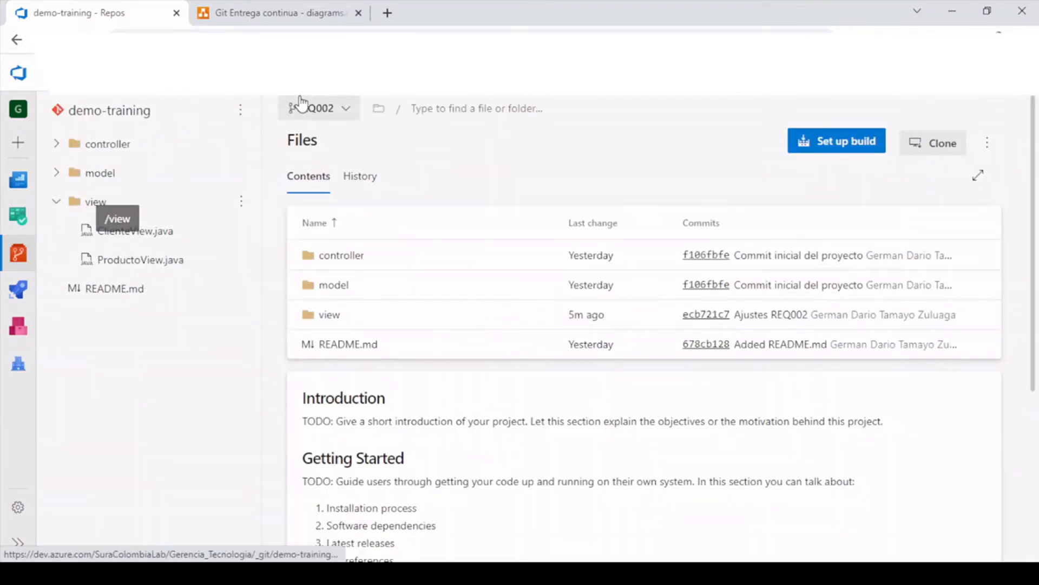
{"action": "left_click", "coordinate": [306, 107]}
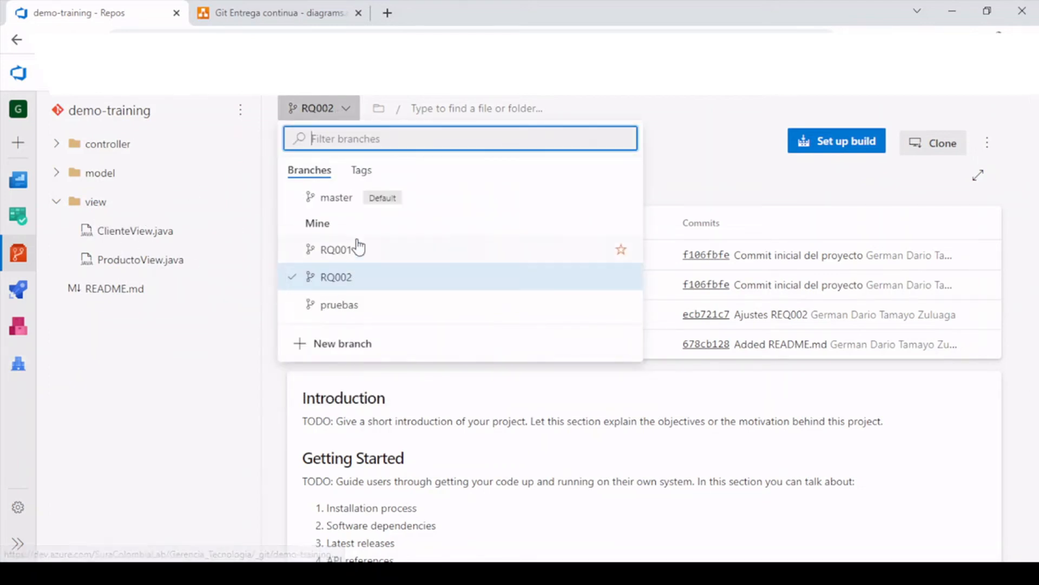
{"action": "left_click", "coordinate": [346, 308]}
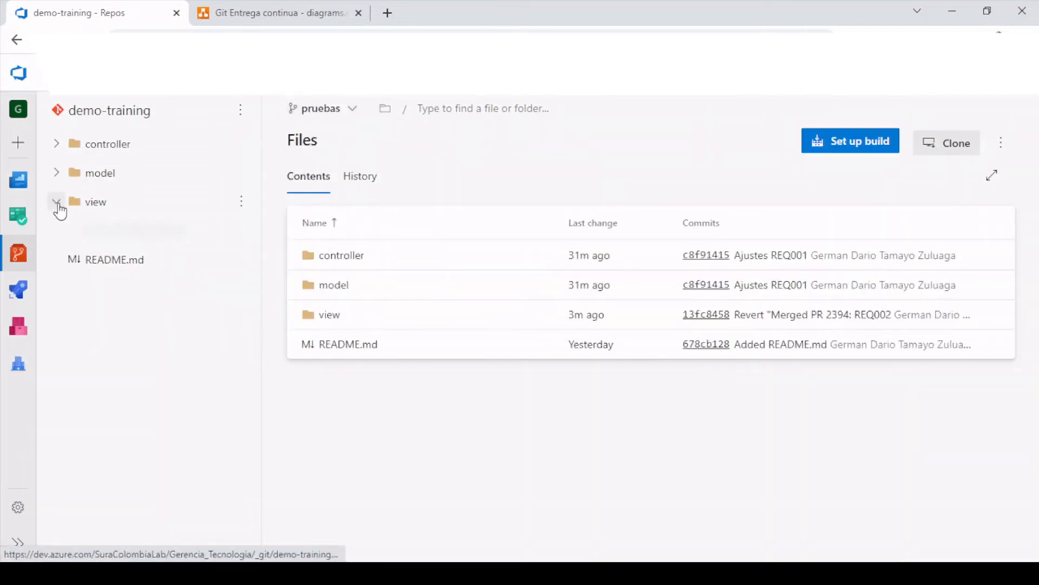
{"action": "left_click", "coordinate": [65, 174]}
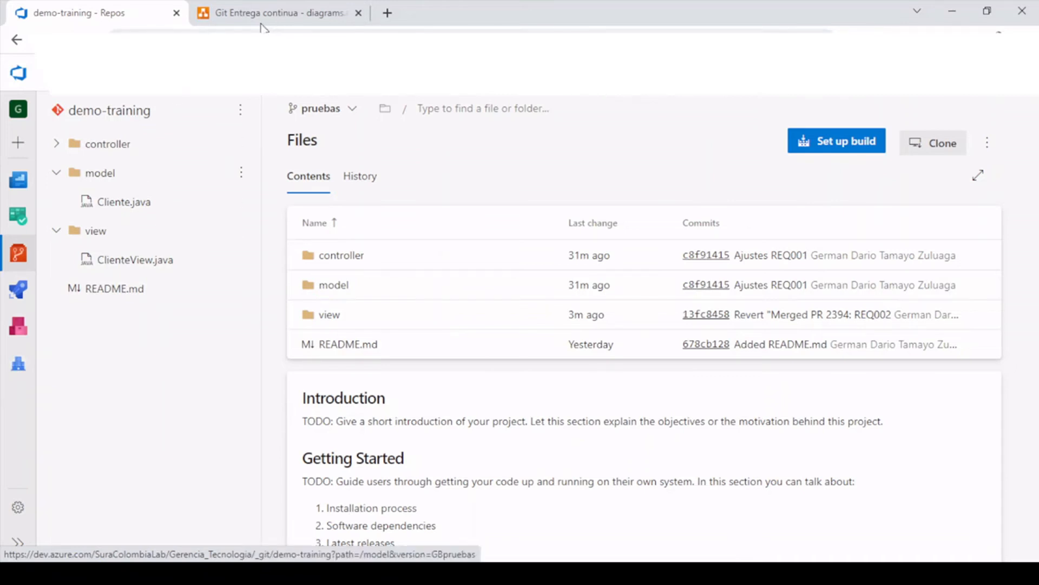
Step: Set up another new pull request from RQ002 into pruebas and recheck the branches for mergeable changes
{"action": "mouse_move", "coordinate": [24, 259]}
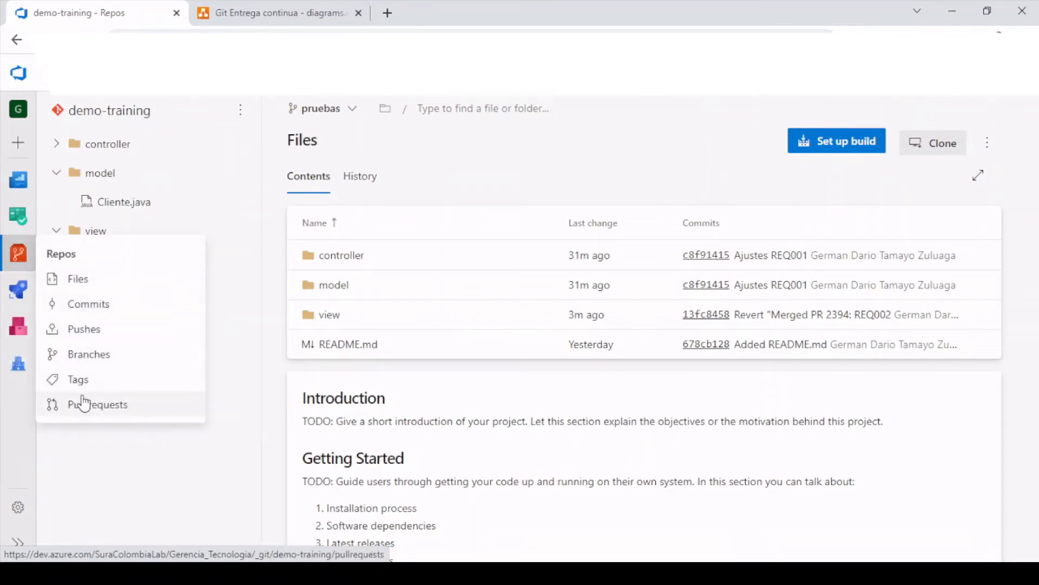
{"action": "left_click", "coordinate": [82, 413]}
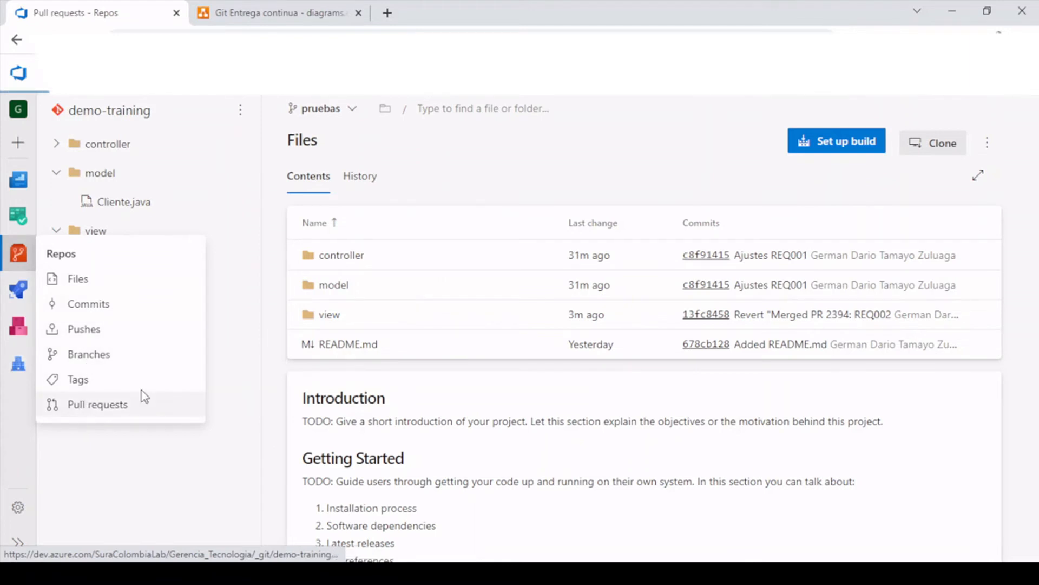
{"action": "left_click", "coordinate": [840, 135]}
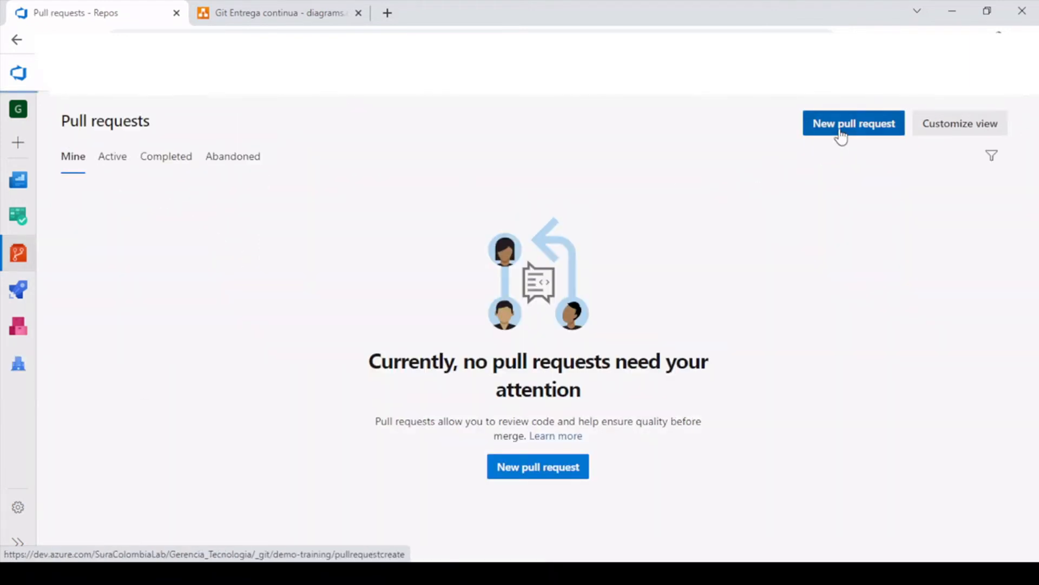
{"action": "left_click", "coordinate": [111, 156]}
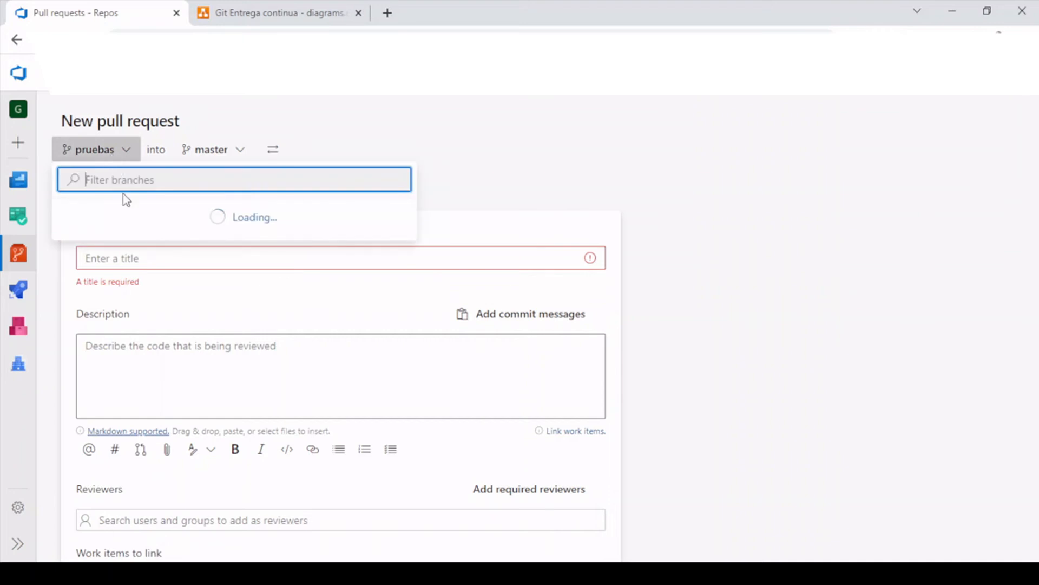
{"action": "left_click", "coordinate": [110, 265]}
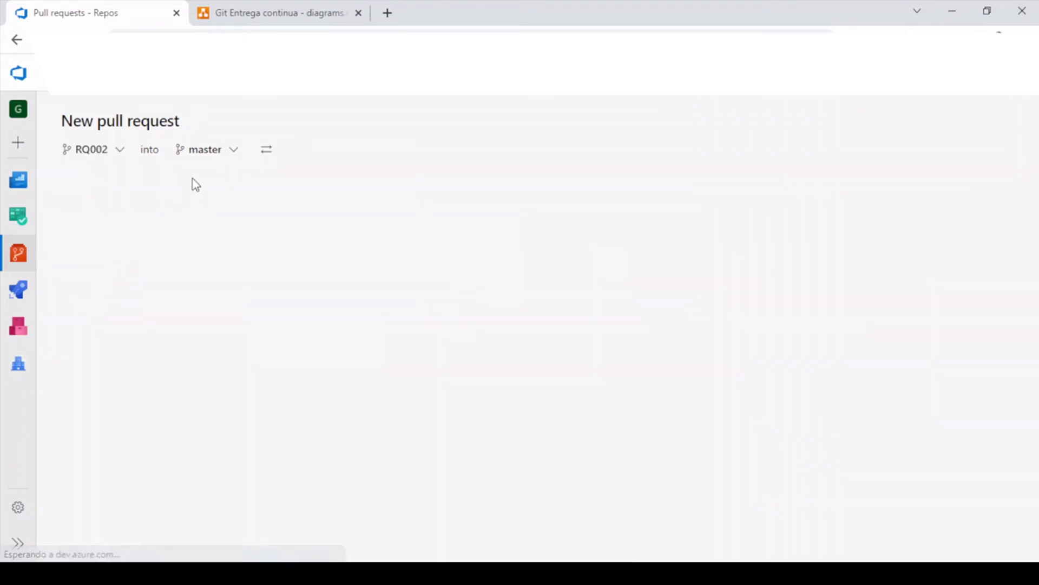
{"action": "left_click", "coordinate": [204, 151]}
{"action": "left_click", "coordinate": [222, 321]}
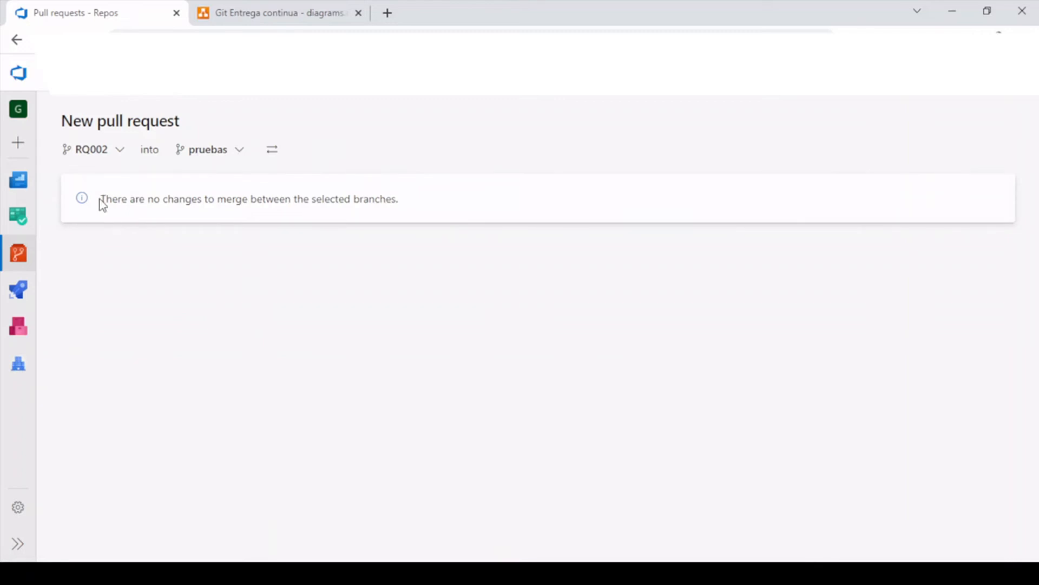
{"action": "left_click_drag", "start_coordinate": [100, 199], "coordinate": [395, 197]}
{"action": "left_click", "coordinate": [343, 299]}
Step: Compare the commits on the RQ002 and Pruebas lines of the Revert diagram with the RQ002-into-pruebas pull request
{"action": "left_click", "coordinate": [285, 15]}
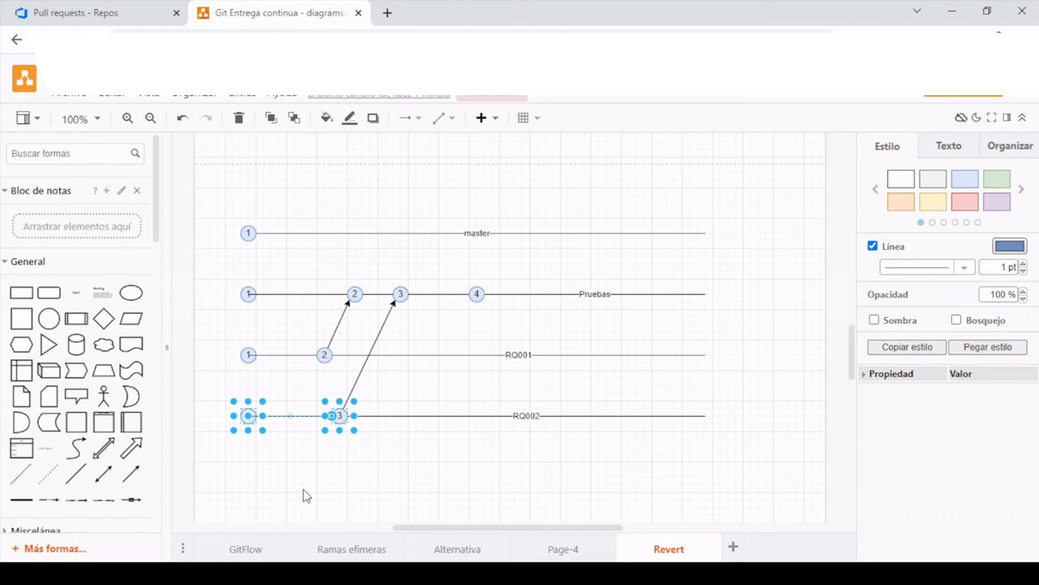
{"action": "left_click", "coordinate": [343, 492]}
{"action": "left_click", "coordinate": [98, 16]}
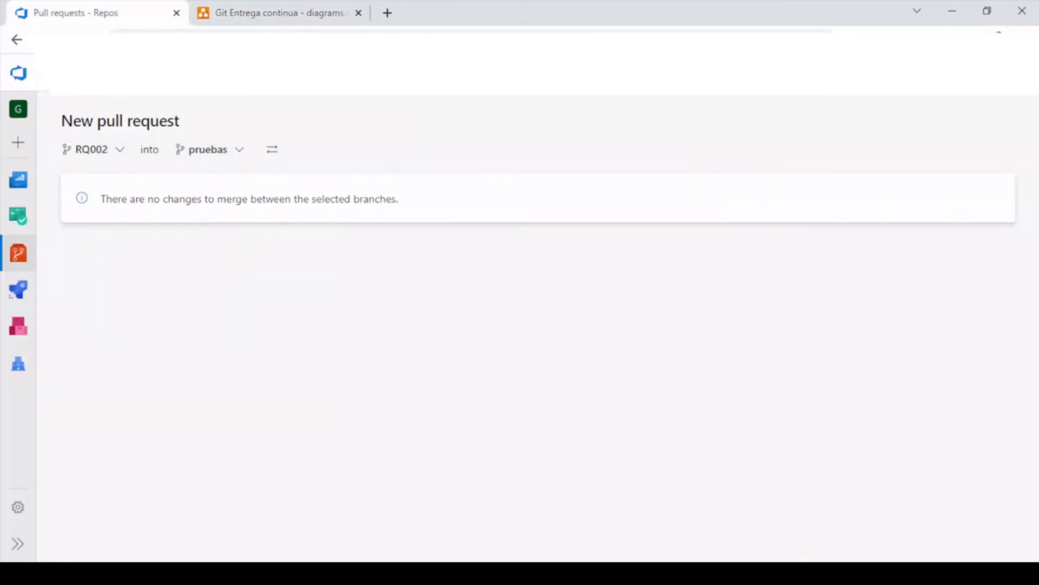
{"action": "left_click", "coordinate": [244, 16]}
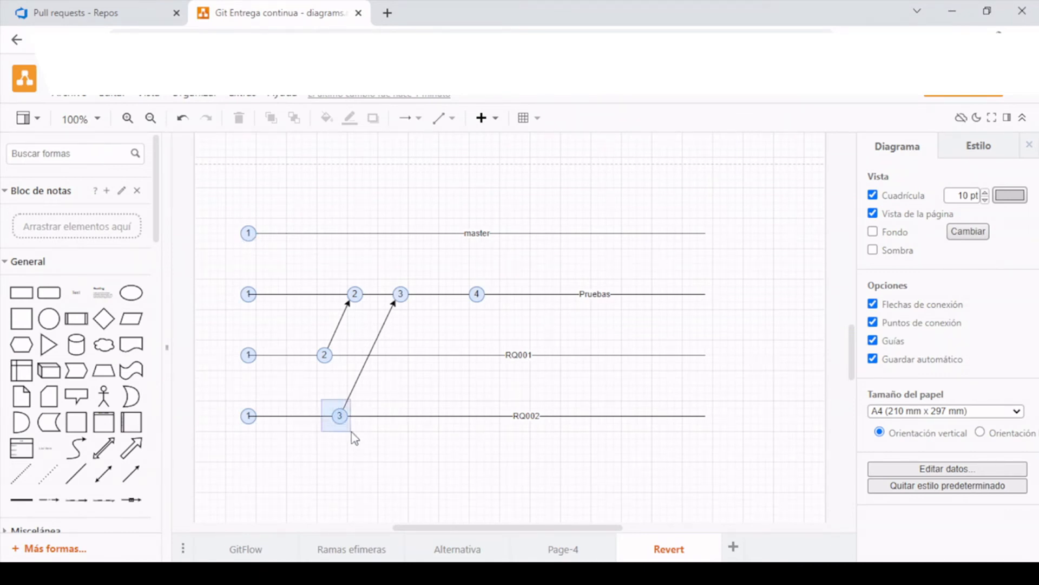
{"action": "left_click", "coordinate": [340, 415]}
{"action": "left_click", "coordinate": [400, 298]}
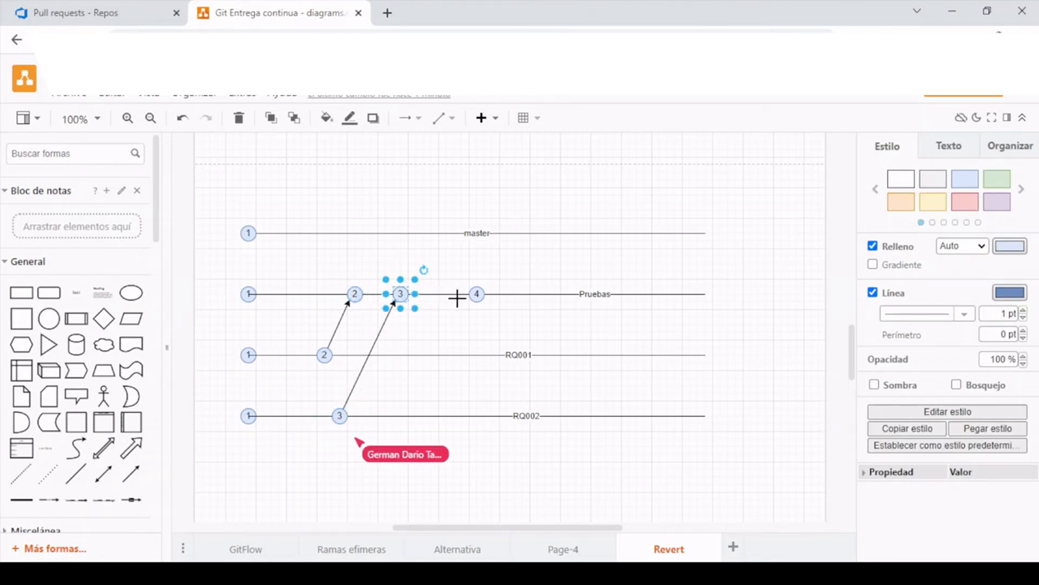
{"action": "left_click_drag", "start_coordinate": [505, 317], "coordinate": [225, 275]}
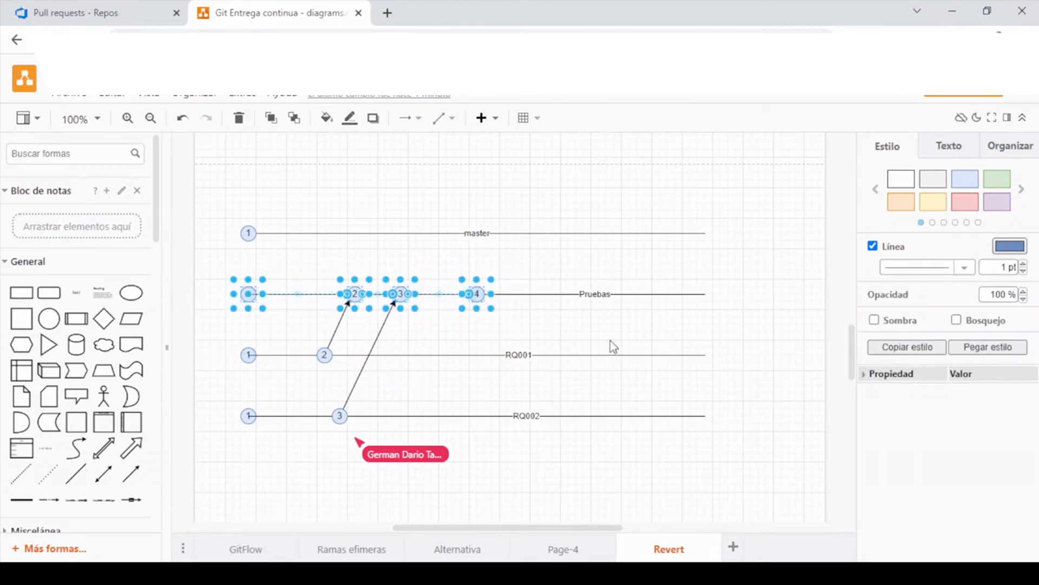
{"action": "left_click", "coordinate": [605, 323]}
{"action": "mouse_move", "coordinate": [501, 294]}
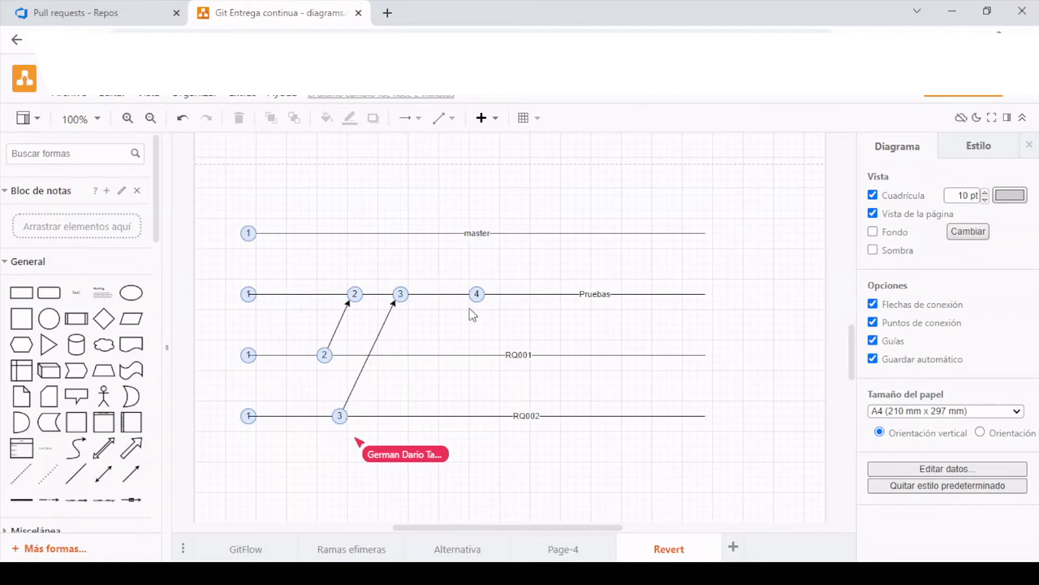
{"action": "left_click", "coordinate": [123, 21]}
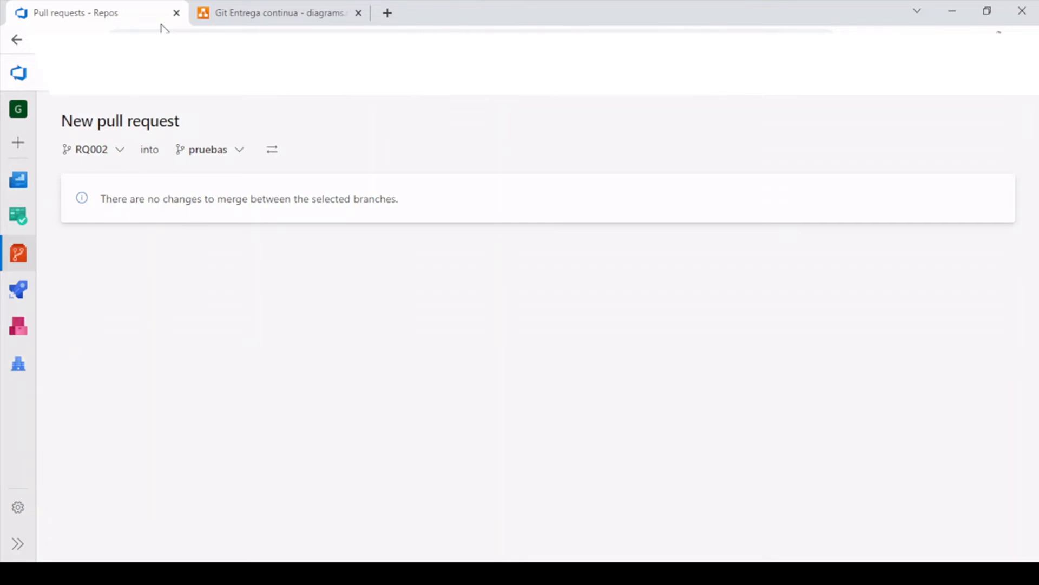
{"action": "left_click", "coordinate": [269, 22]}
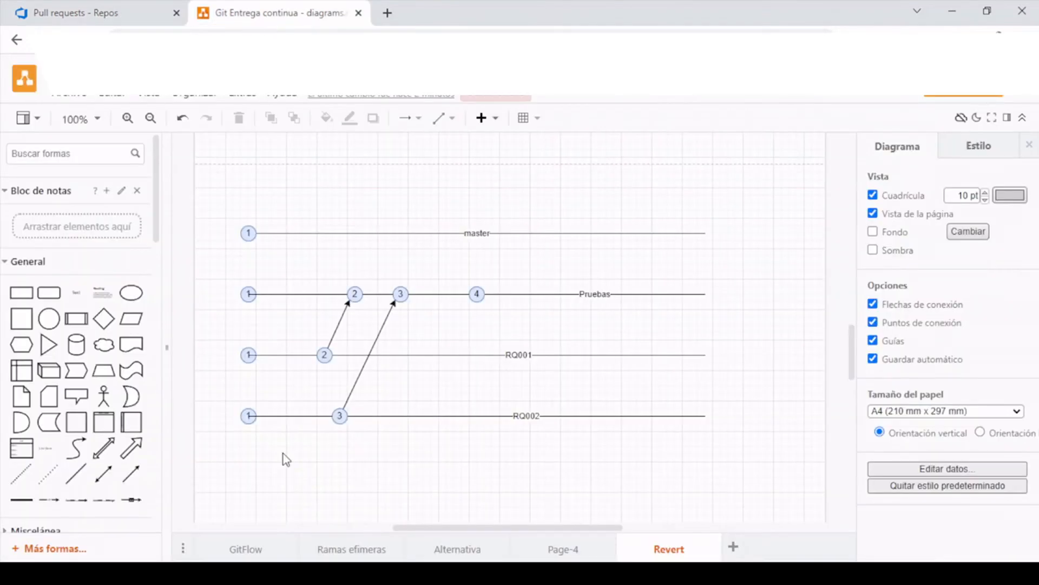
{"action": "double_click", "coordinate": [493, 416]}
{"action": "left_click", "coordinate": [459, 444]}
{"action": "key", "text": "ctrl+z"}
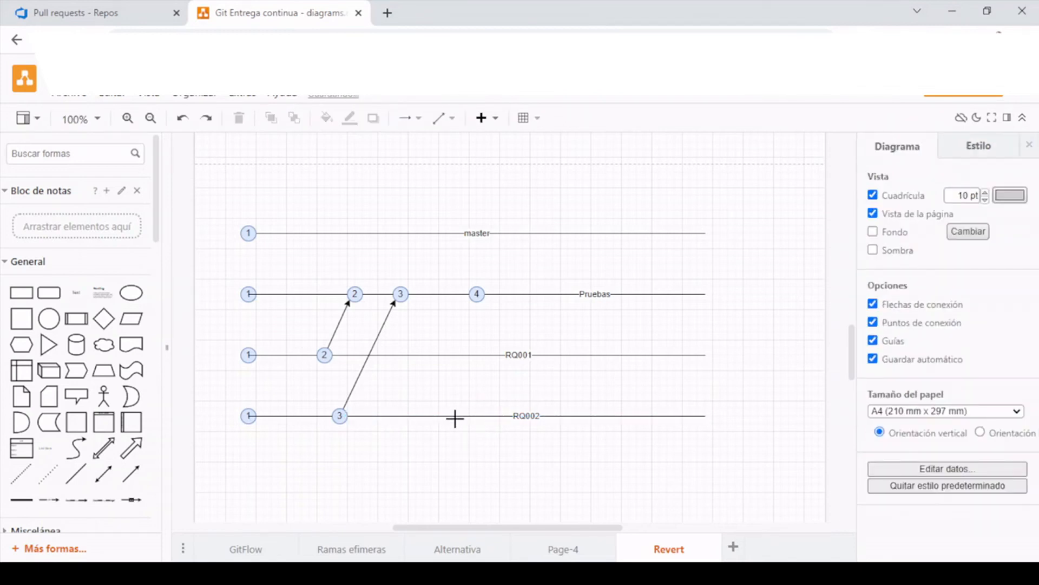
Step: Duplicate the RQ002 branch line, place the copy below it starting under commit 3, and label it Revert
{"action": "left_click", "coordinate": [456, 416]}
{"action": "key", "text": "ctrl+d"}
{"action": "left_click_drag", "start_coordinate": [442, 423], "coordinate": [428, 476]}
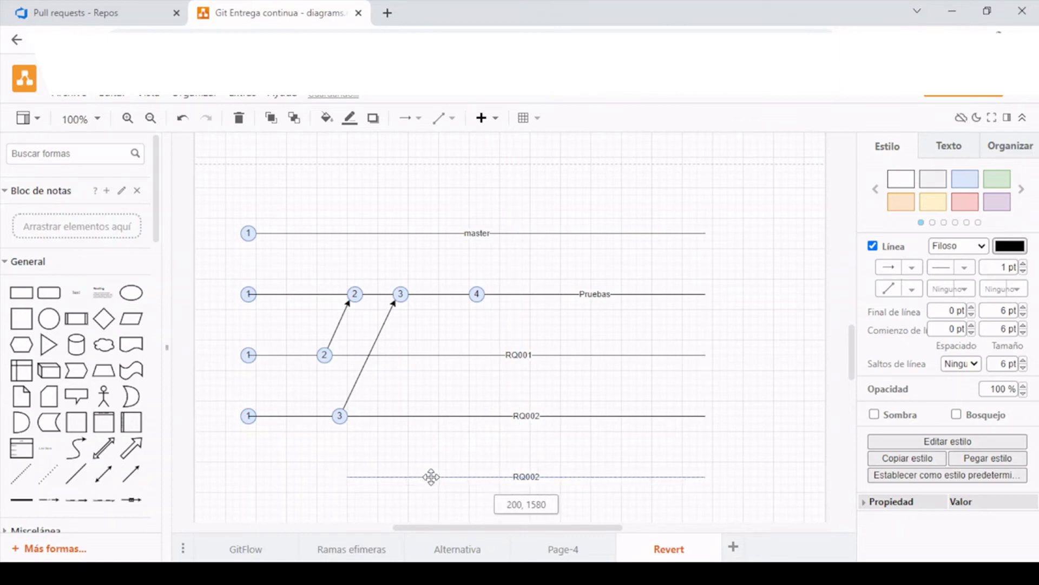
{"action": "double_click", "coordinate": [533, 476]}
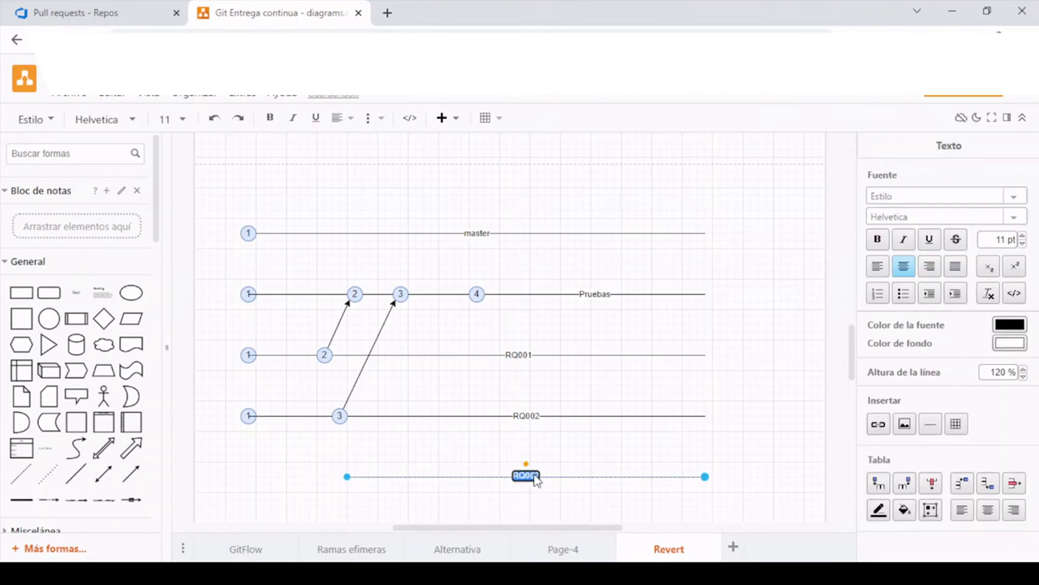
{"action": "type", "text": "Rever"}
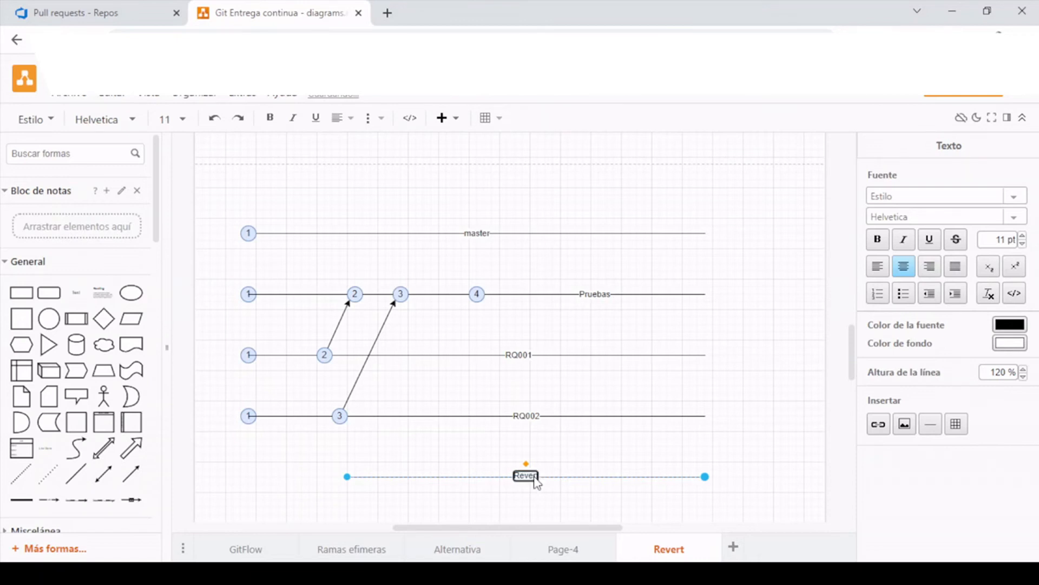
{"action": "type", "text": "t"}
{"action": "left_click", "coordinate": [478, 510]}
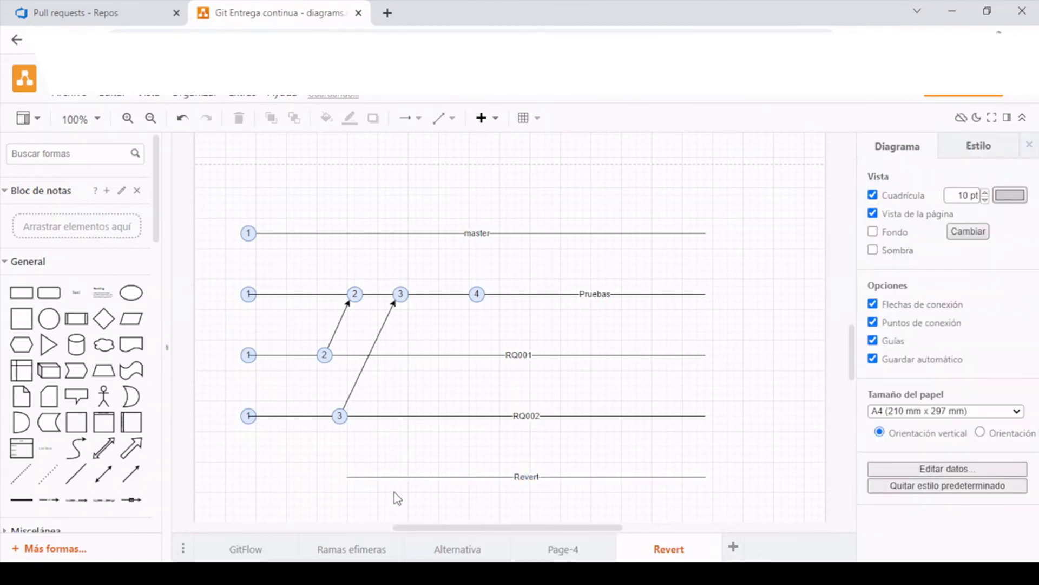
Step: Copy the commit 1 circle from the master line to the start of the Revert line
{"action": "left_click", "coordinate": [409, 478]}
{"action": "left_click", "coordinate": [248, 234]}
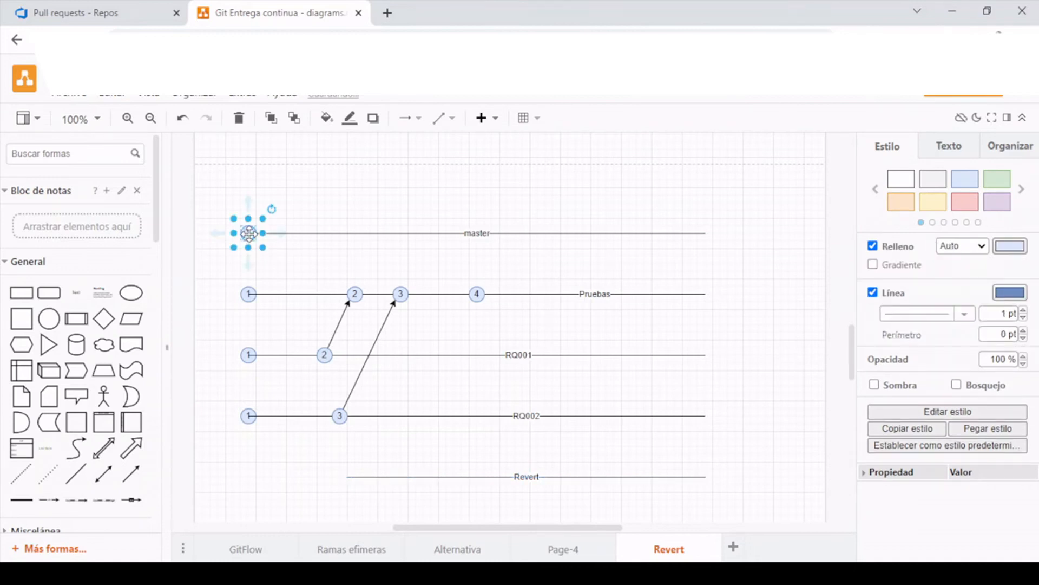
{"action": "left_click_drag", "start_coordinate": [250, 239], "coordinate": [341, 489]}
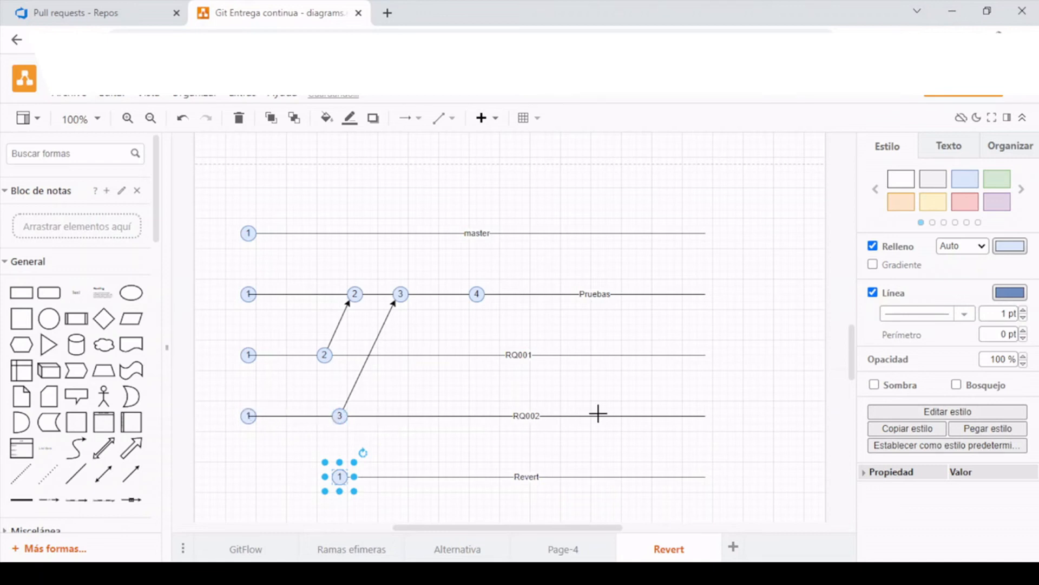
{"action": "left_click", "coordinate": [275, 461]}
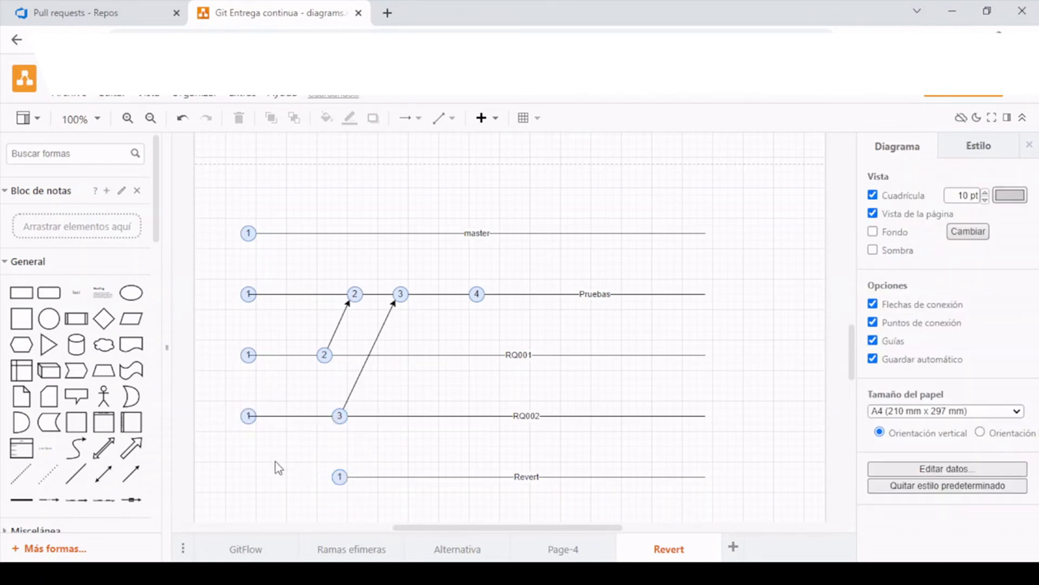
Step: Switch to Azure DevOps Repos and create a branch named RQ002-1 based on master
{"action": "left_click", "coordinate": [125, 12]}
{"action": "mouse_move", "coordinate": [19, 259]}
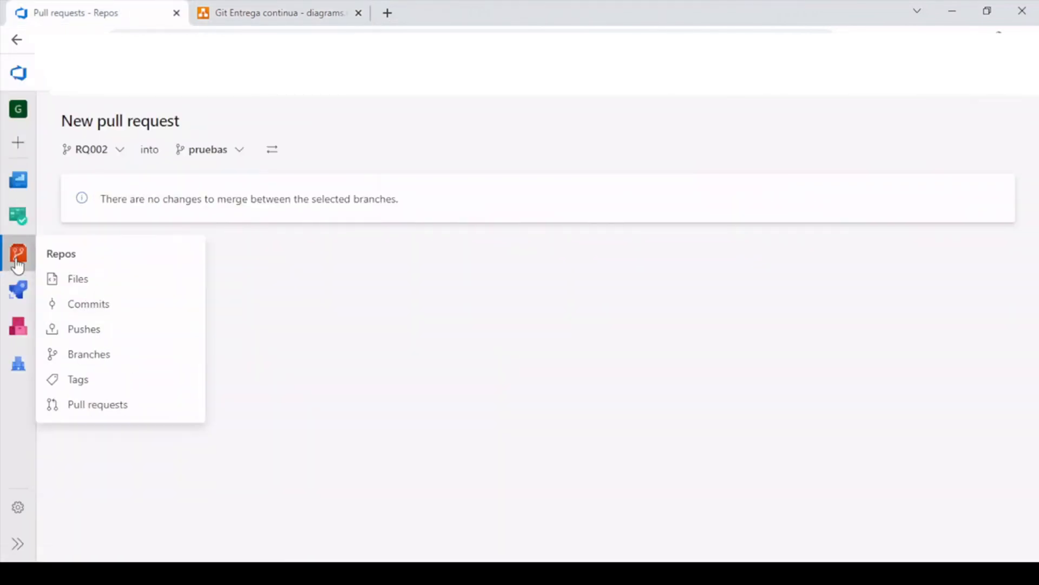
{"action": "left_click", "coordinate": [82, 356]}
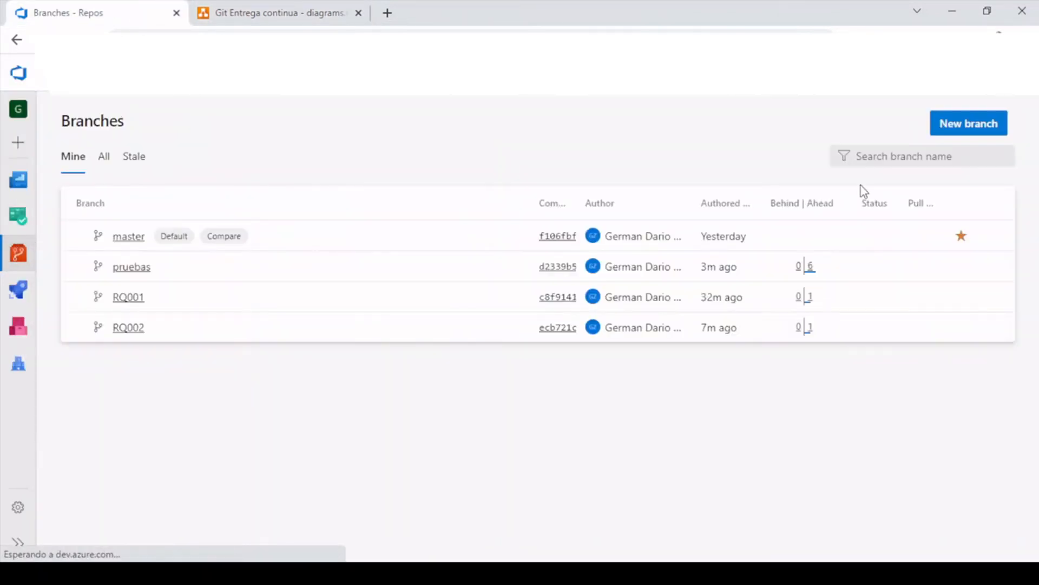
{"action": "left_click", "coordinate": [966, 126]}
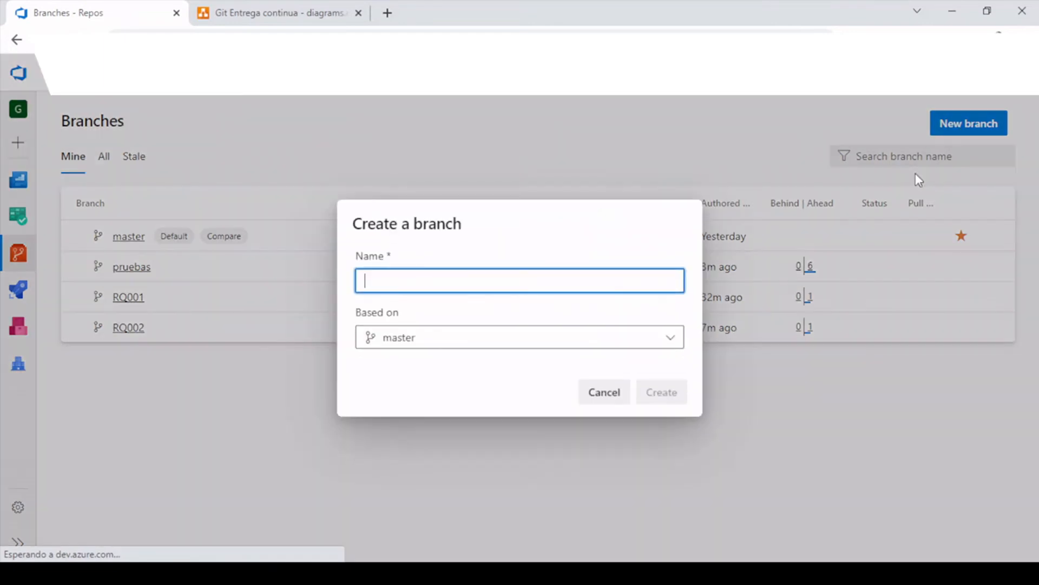
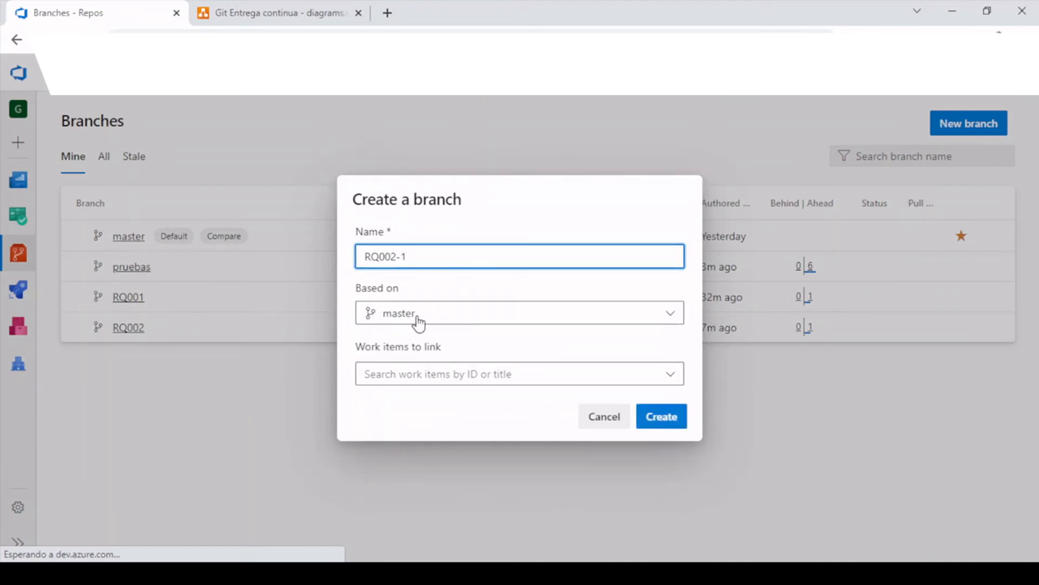
{"action": "left_click", "coordinate": [643, 421]}
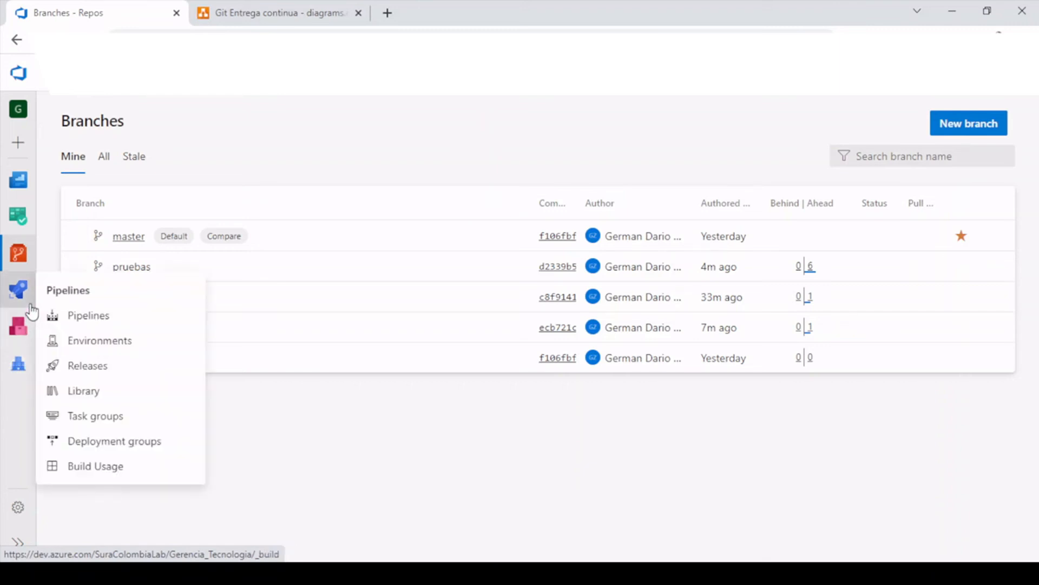
Step: Start a new pull request in the demo-training repository
{"action": "mouse_move", "coordinate": [25, 265]}
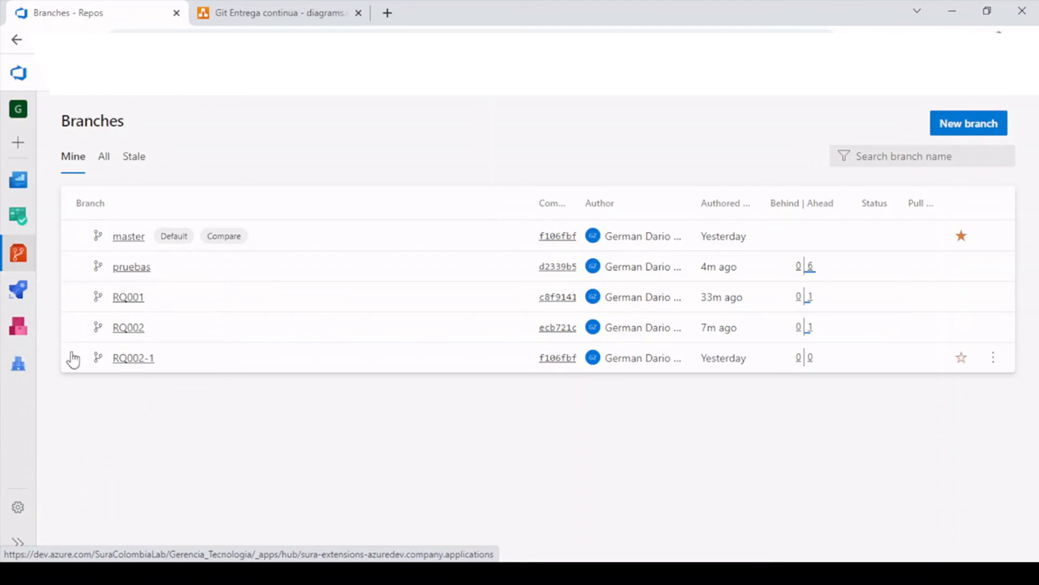
{"action": "left_click", "coordinate": [110, 405]}
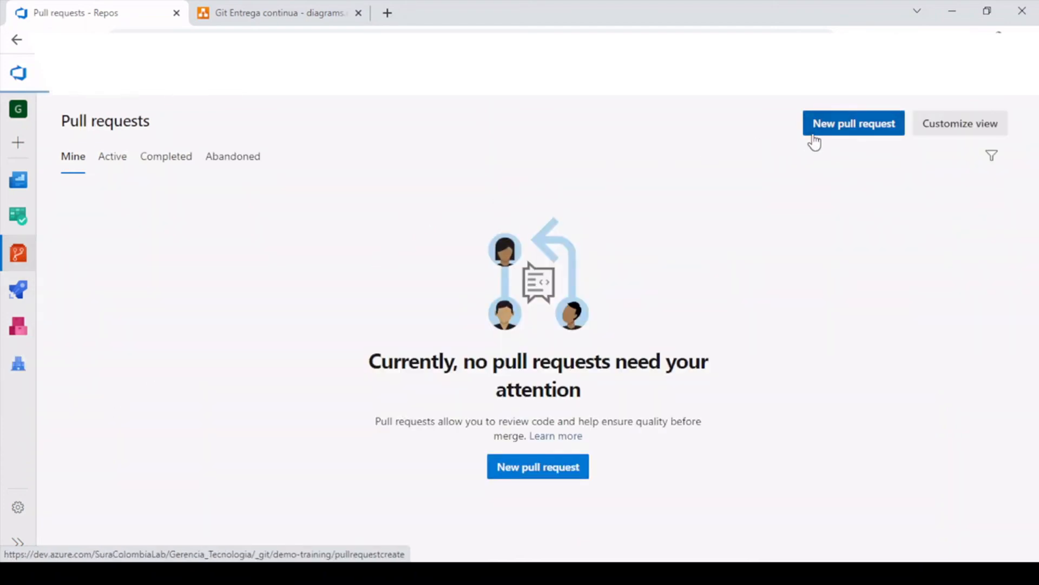
{"action": "left_click", "coordinate": [810, 132]}
Step: Switch to the diagrams.net Revert page, copy RQ002's commit 3 circle onto the Revert line after commit 1, and clear the copy's label
{"action": "left_click", "coordinate": [295, 16]}
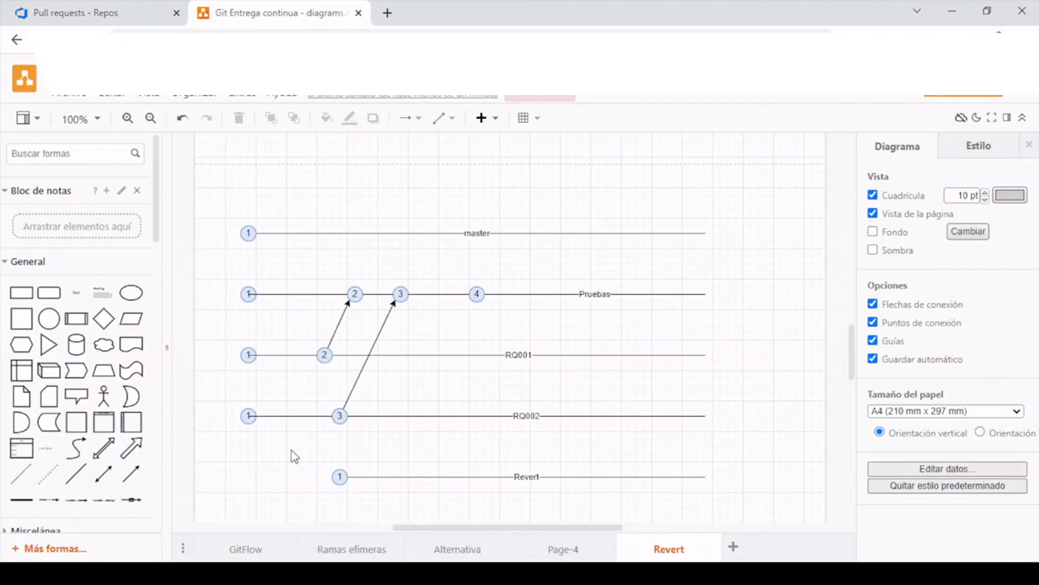
{"action": "scroll", "coordinate": [295, 456], "scroll_direction": "down", "scroll_amount": 3}
{"action": "left_click", "coordinate": [340, 339]}
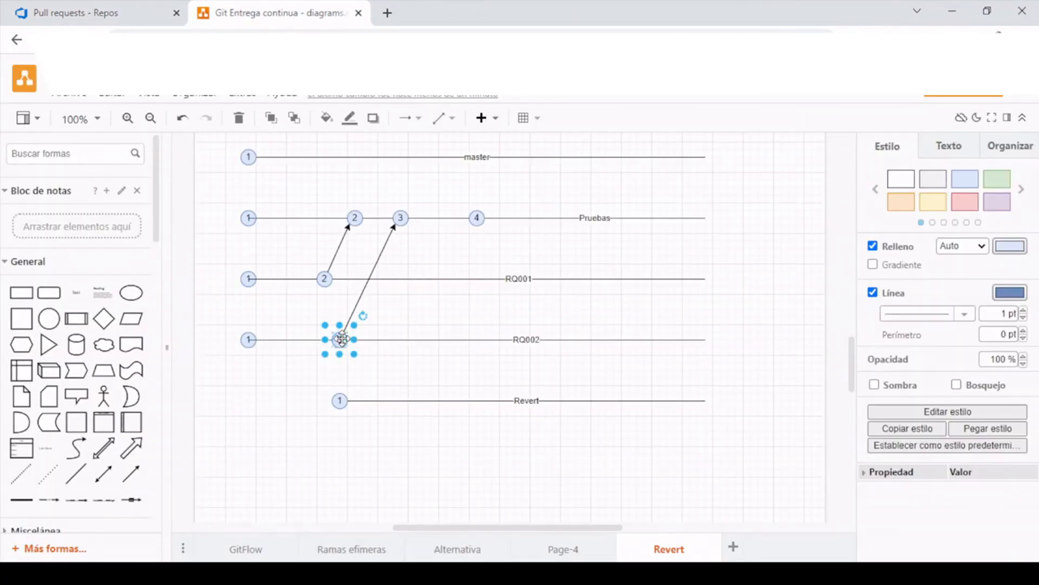
{"action": "left_click_drag", "start_coordinate": [336, 347], "coordinate": [344, 351]}
{"action": "left_click_drag", "start_coordinate": [347, 347], "coordinate": [408, 400]}
{"action": "key", "text": "F2"}
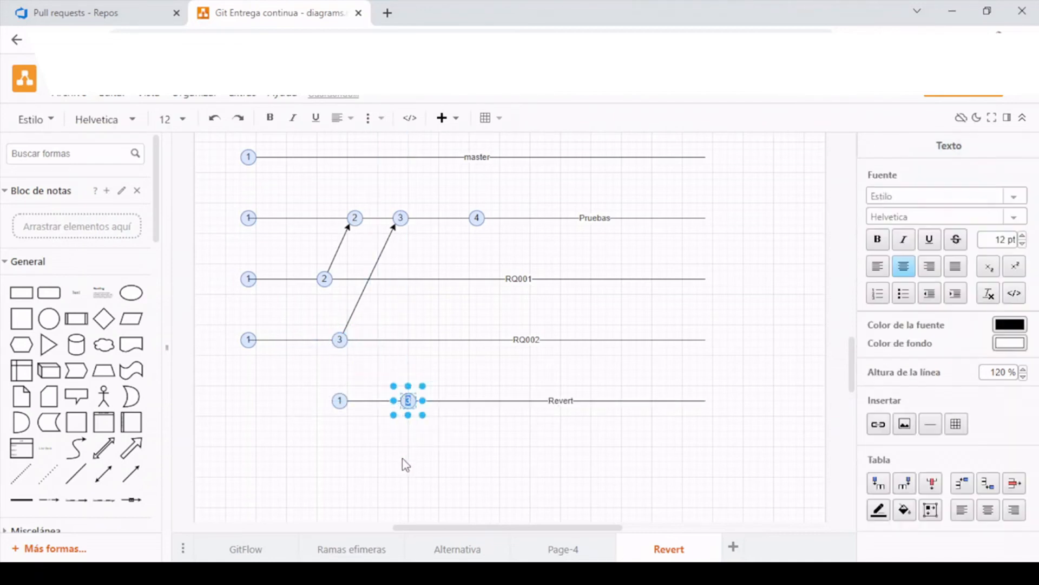
{"action": "left_click", "coordinate": [404, 464]}
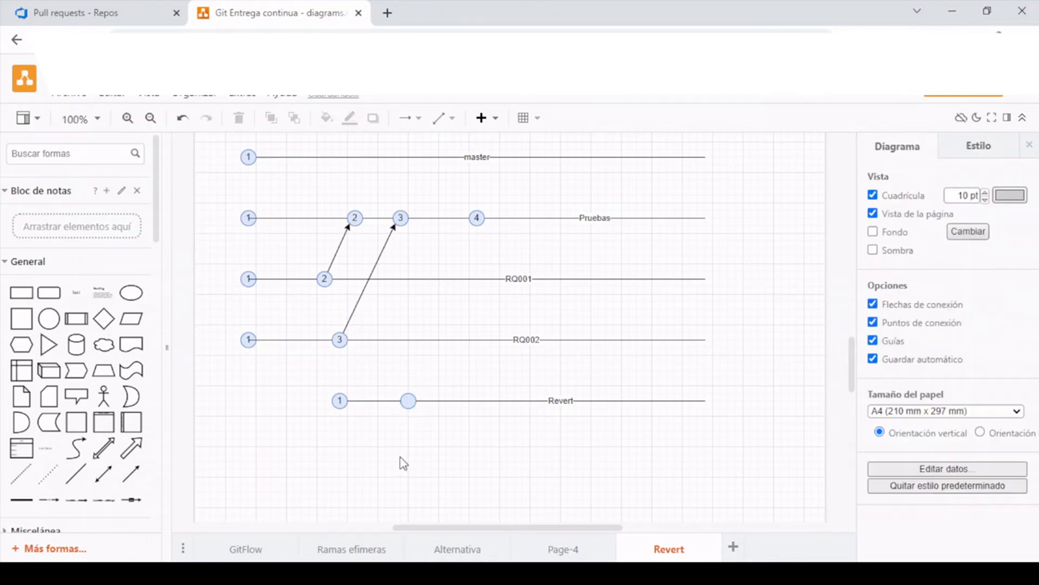
Step: Back in Azure DevOps, title the new pull request RQ002-1 and set it to merge RQ002 into RQ002-1
{"action": "left_click", "coordinate": [135, 18]}
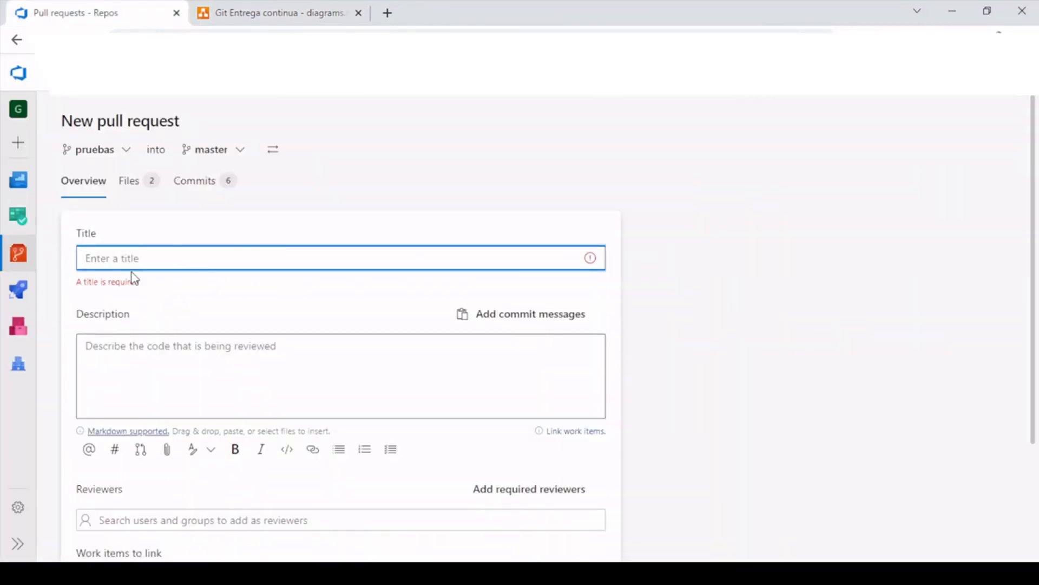
{"action": "type", "text": "RQ002"}
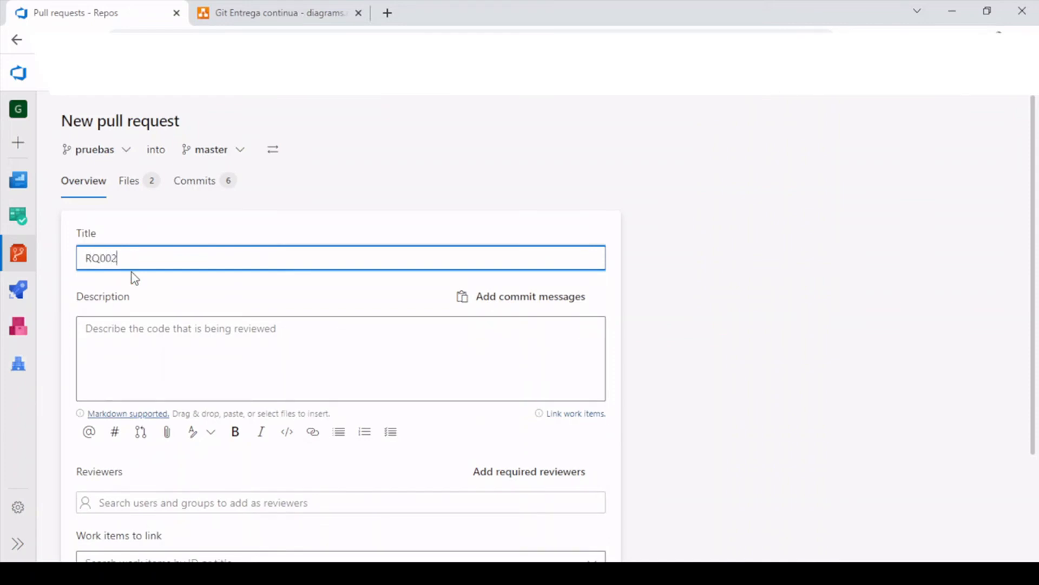
{"action": "left_click", "coordinate": [95, 150]}
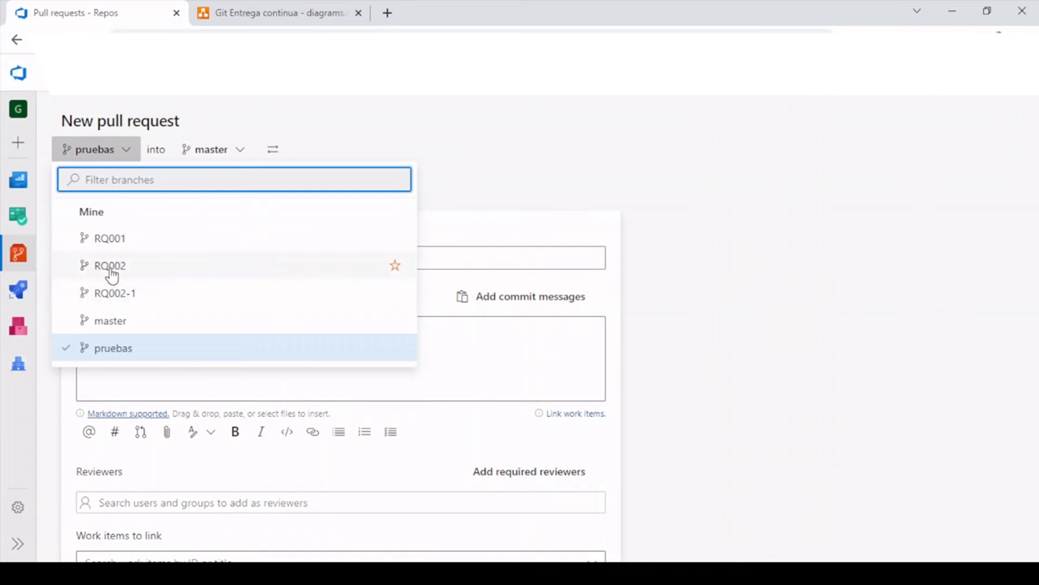
{"action": "left_click", "coordinate": [110, 268]}
{"action": "left_click", "coordinate": [208, 157]}
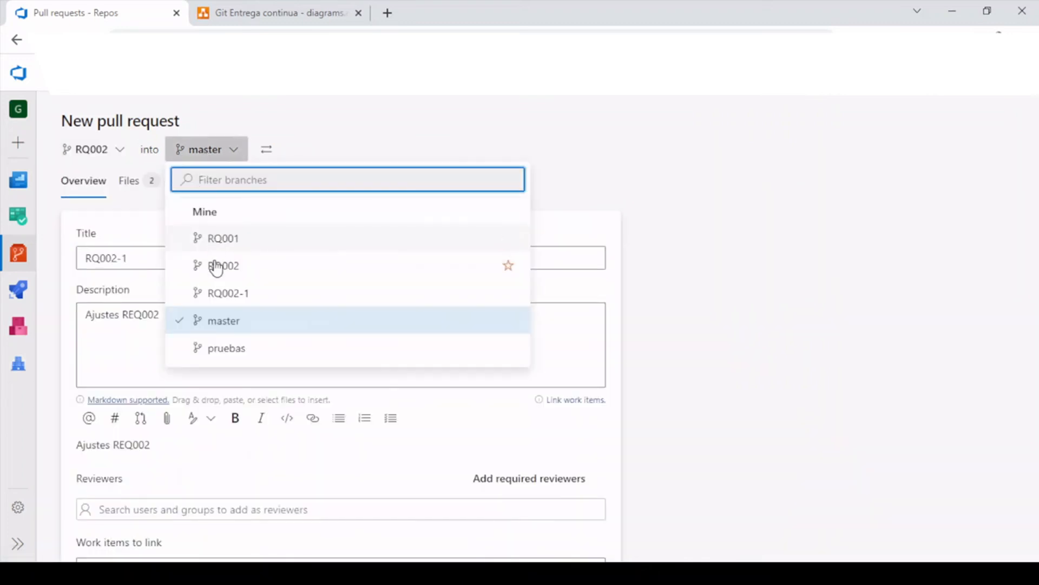
{"action": "left_click", "coordinate": [215, 292]}
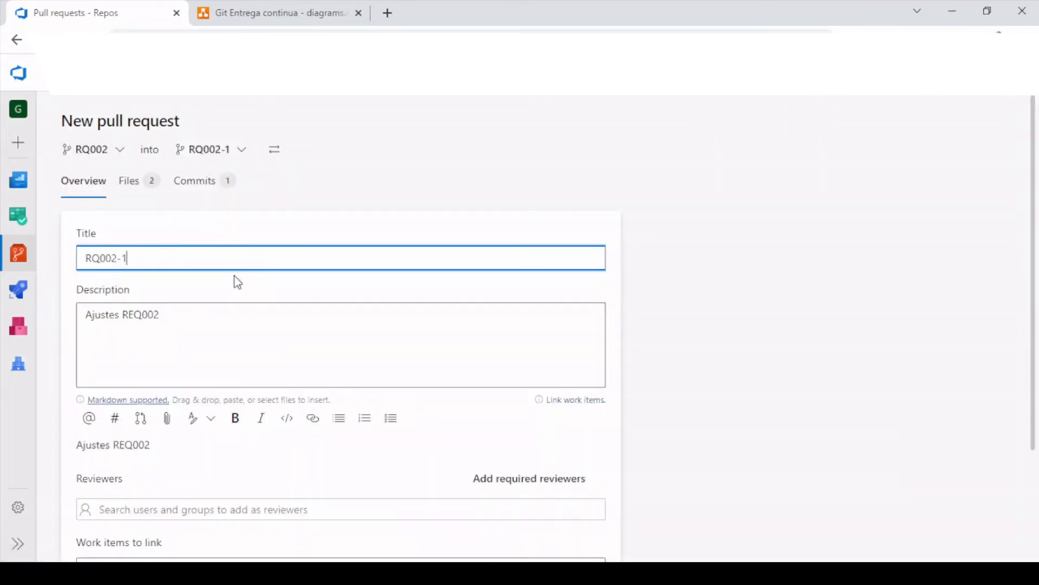
Step: Review the changes in ClienteView.java and ProductoView.java, and create the pull request from RQ002 into RQ002-1
{"action": "left_click", "coordinate": [139, 190]}
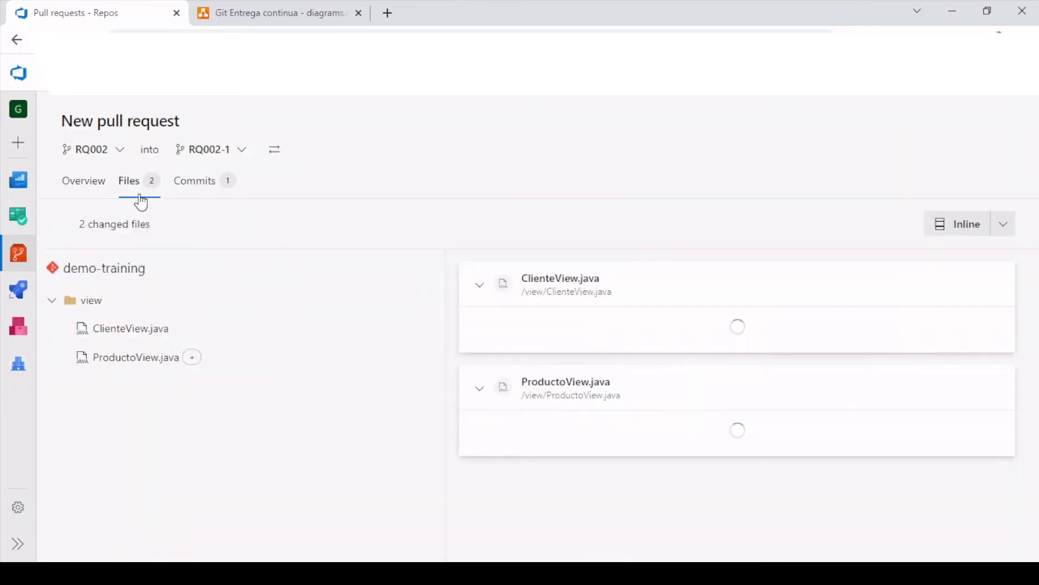
{"action": "left_click", "coordinate": [127, 330]}
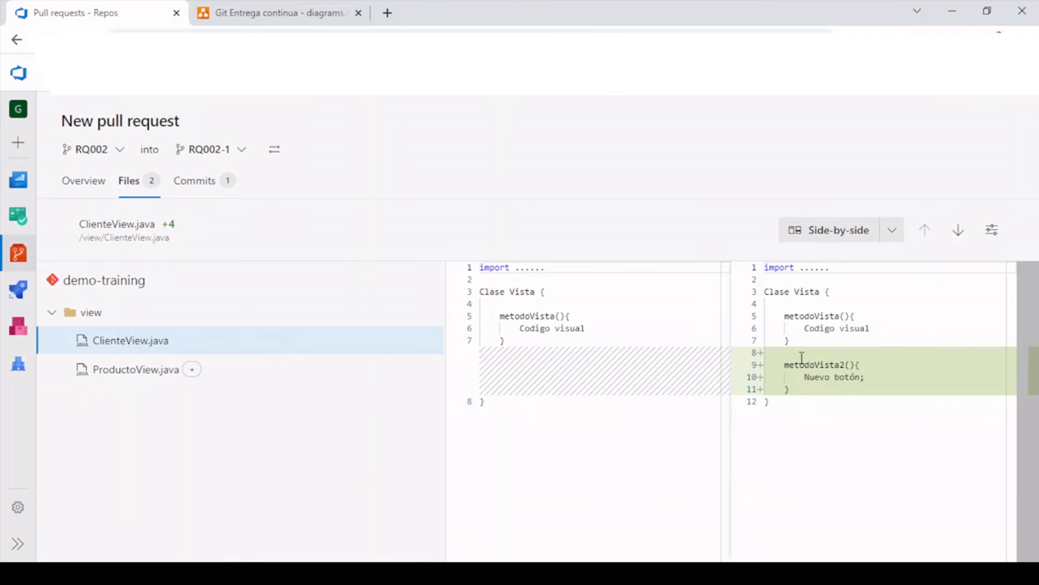
{"action": "left_click", "coordinate": [145, 373]}
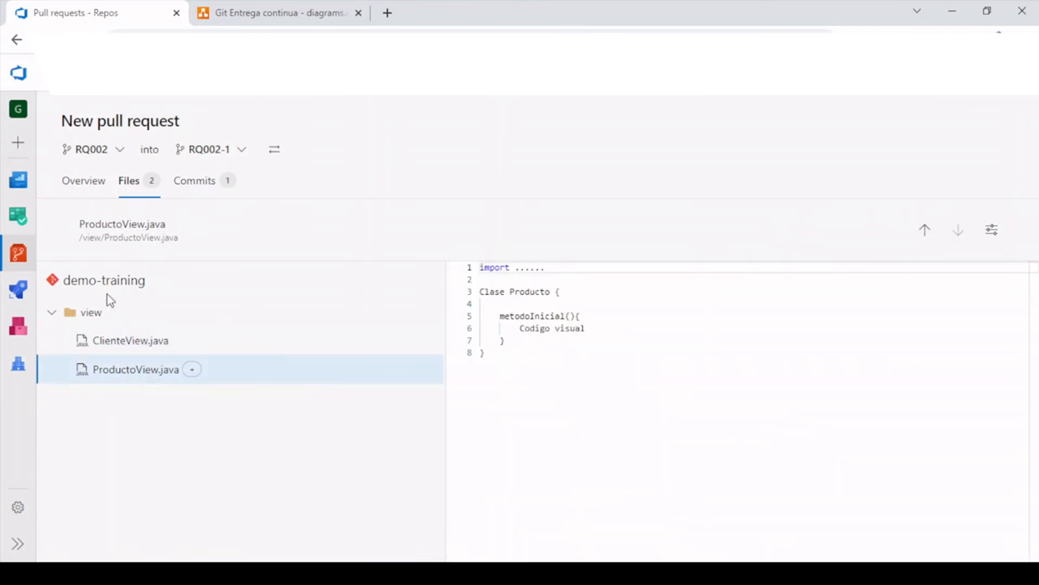
{"action": "left_click", "coordinate": [73, 183]}
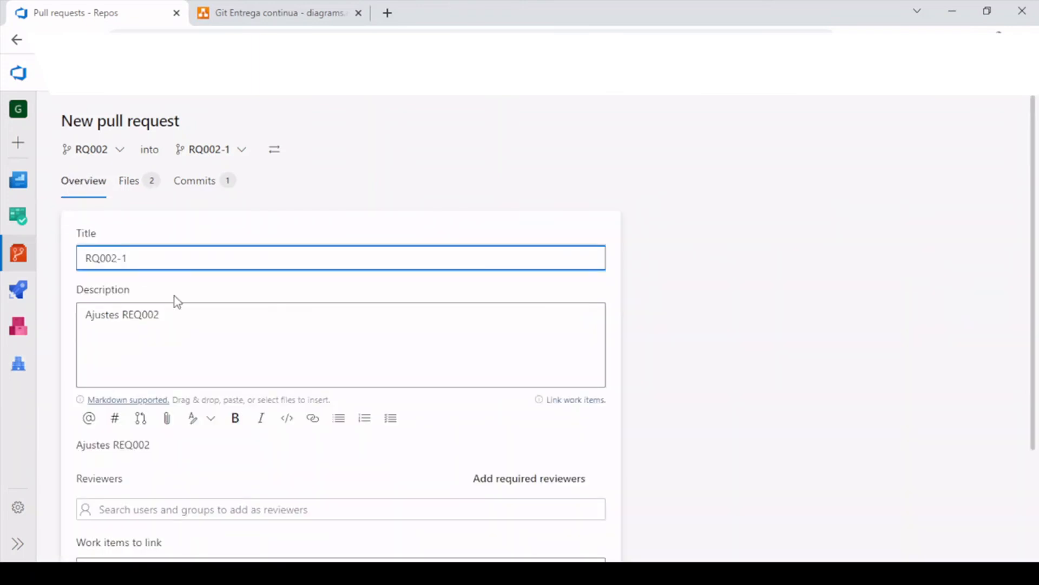
{"action": "scroll", "coordinate": [198, 324], "scroll_direction": "down", "scroll_amount": 3}
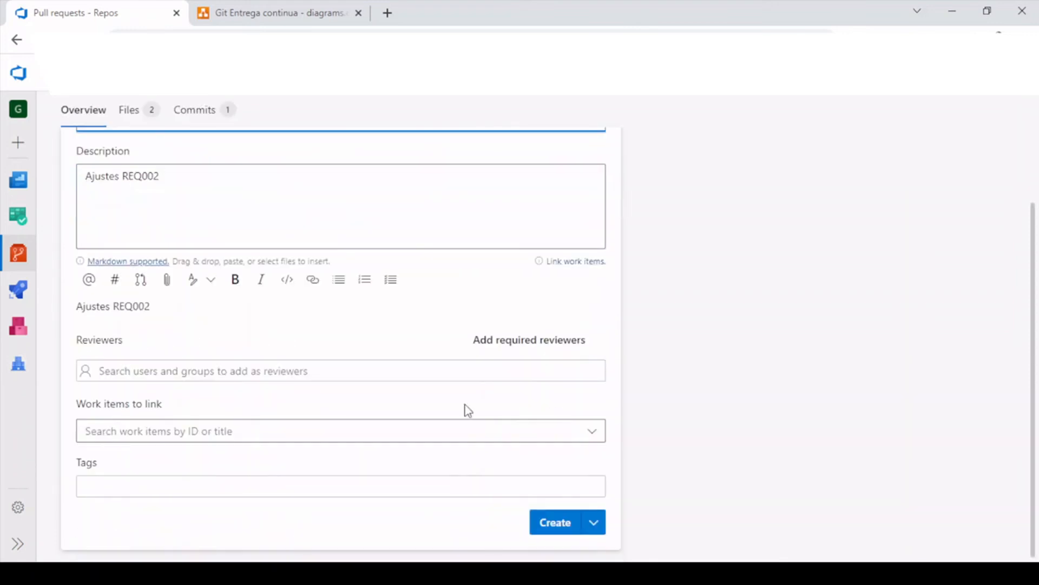
{"action": "left_click", "coordinate": [556, 522]}
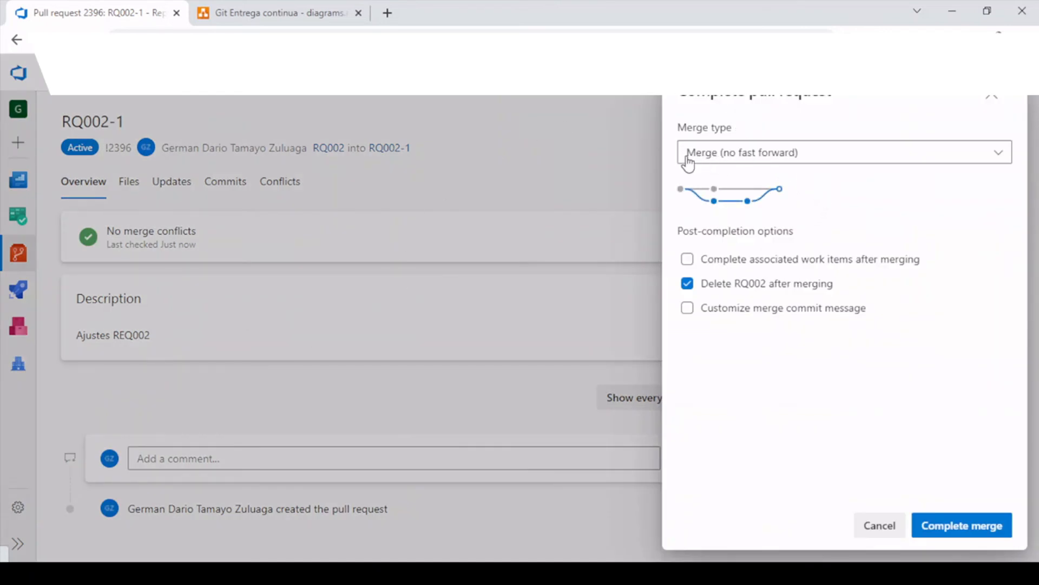
Step: Set the pull request's merge type to Squash commit and turn off deleting RQ002 after merging, consulting the Revert diagram in diagrams.net
{"action": "left_click", "coordinate": [269, 17]}
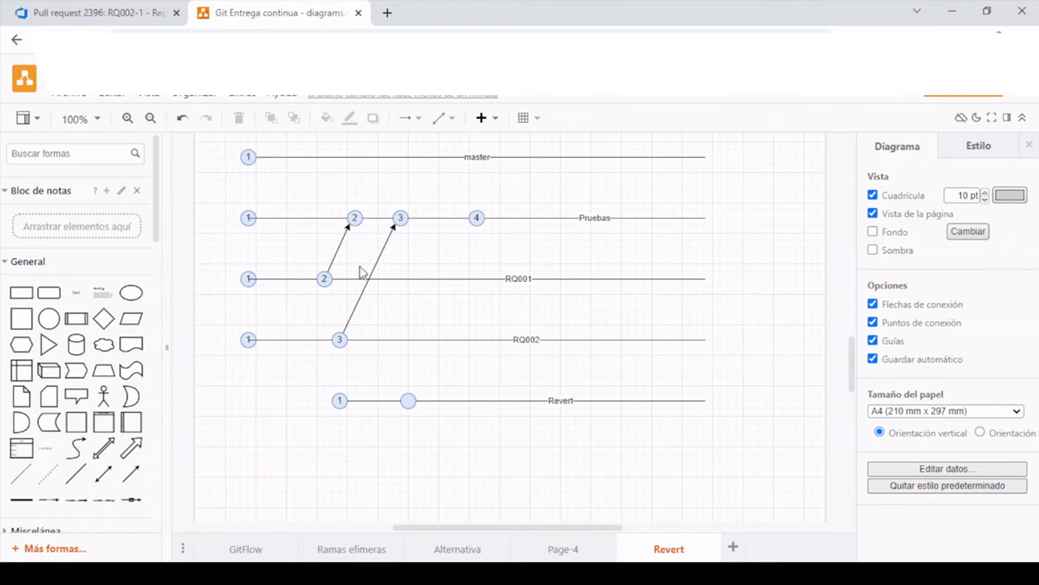
{"action": "left_click", "coordinate": [151, 25]}
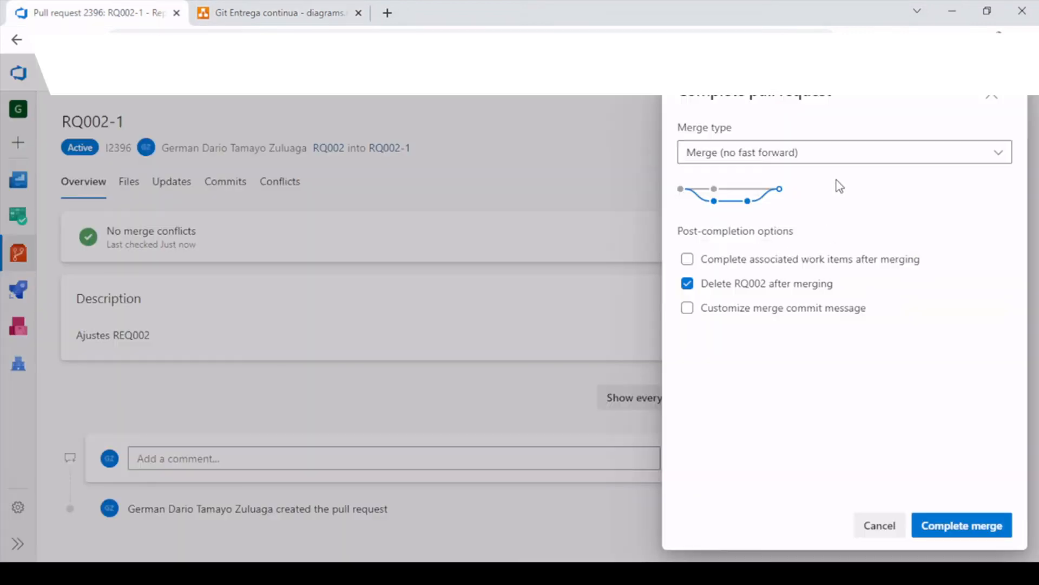
{"action": "left_click", "coordinate": [828, 157]}
{"action": "left_click", "coordinate": [724, 239]}
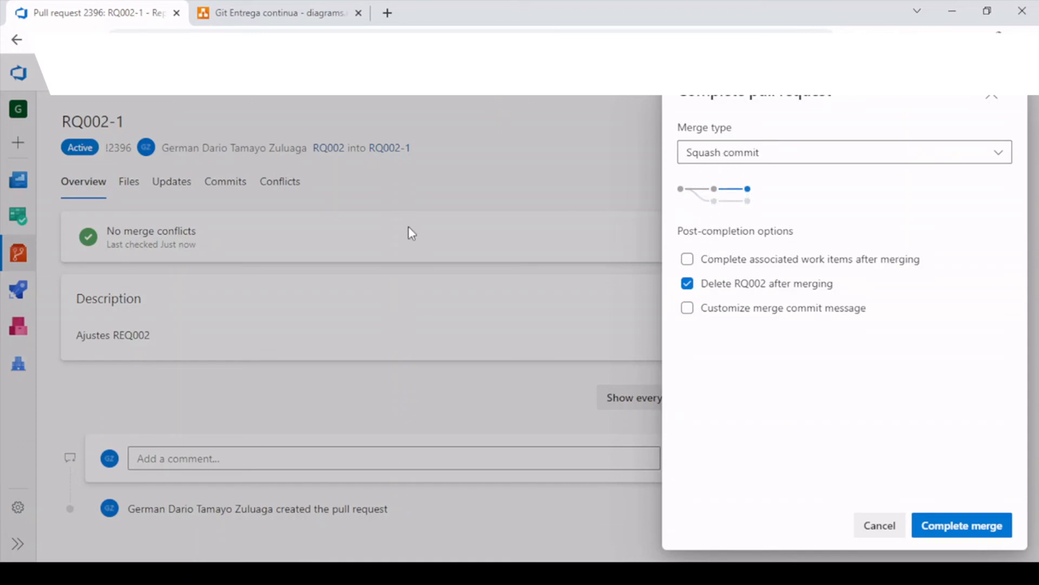
{"action": "left_click", "coordinate": [303, 20]}
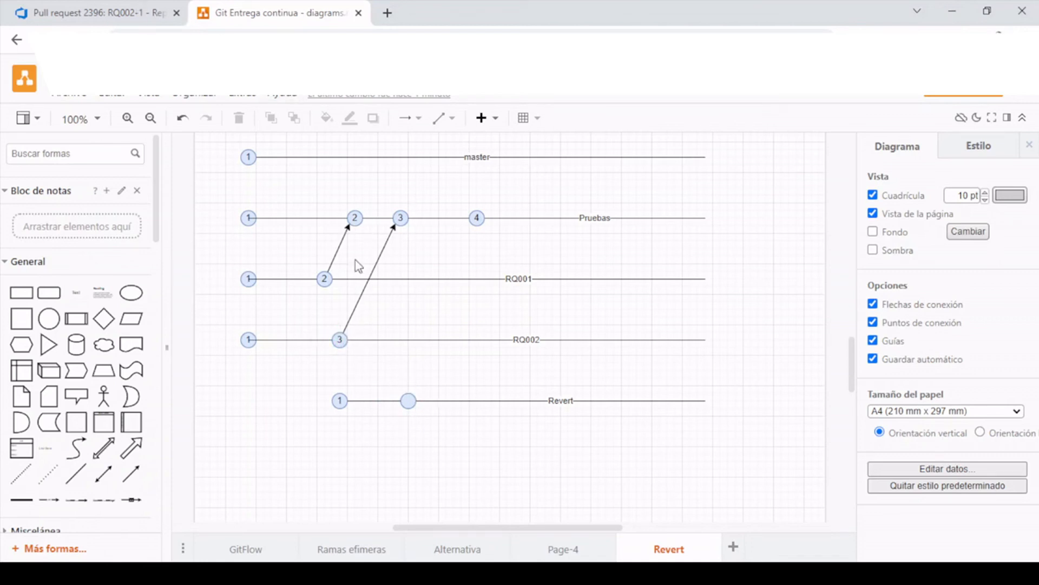
{"action": "left_click", "coordinate": [113, 15]}
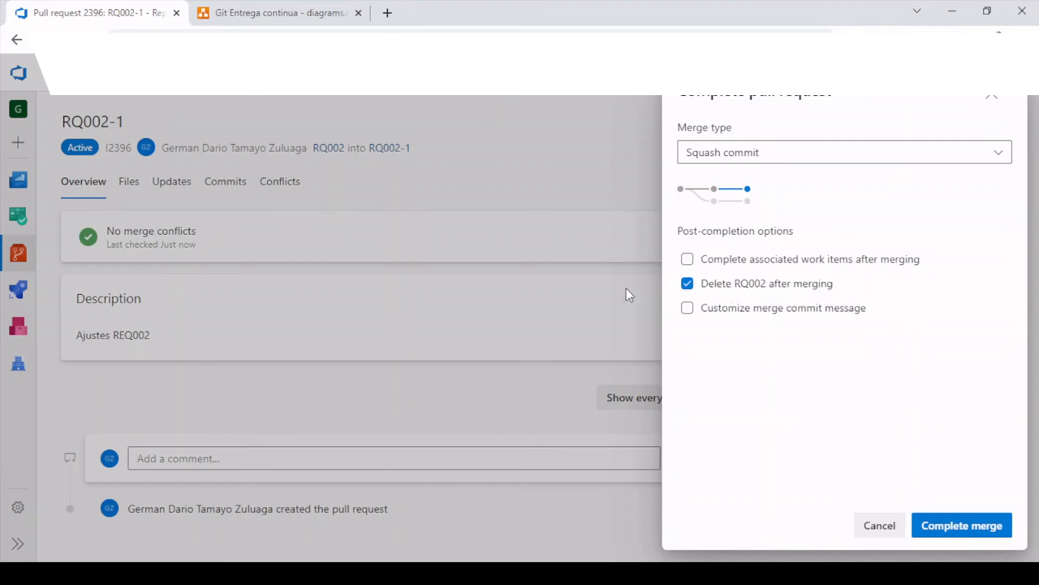
{"action": "left_click", "coordinate": [710, 286]}
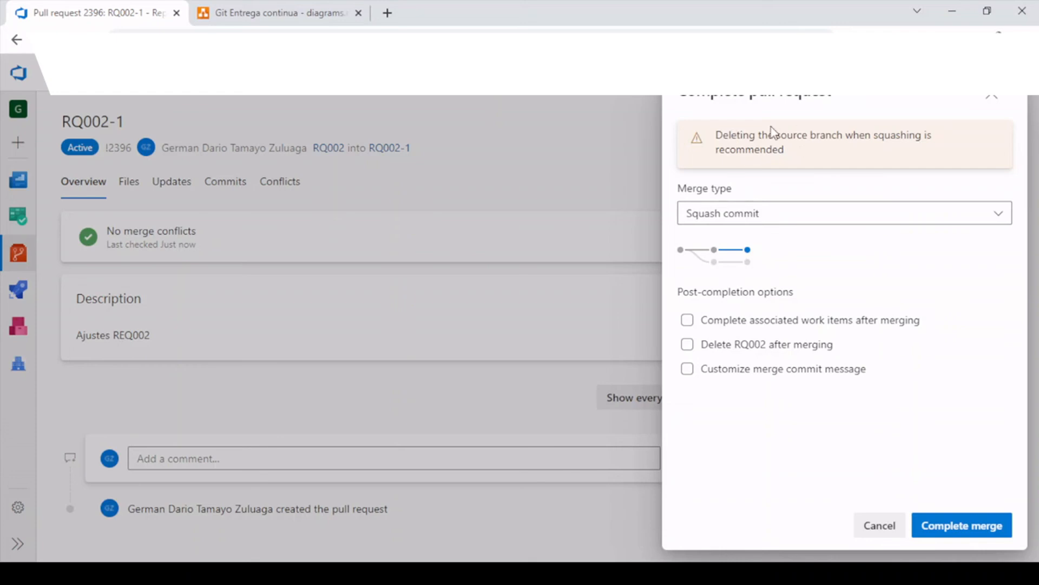
Step: Set the pull request to delete RQ002 after merging, and consult the Revert diagram in diagrams.net
{"action": "left_click", "coordinate": [685, 348]}
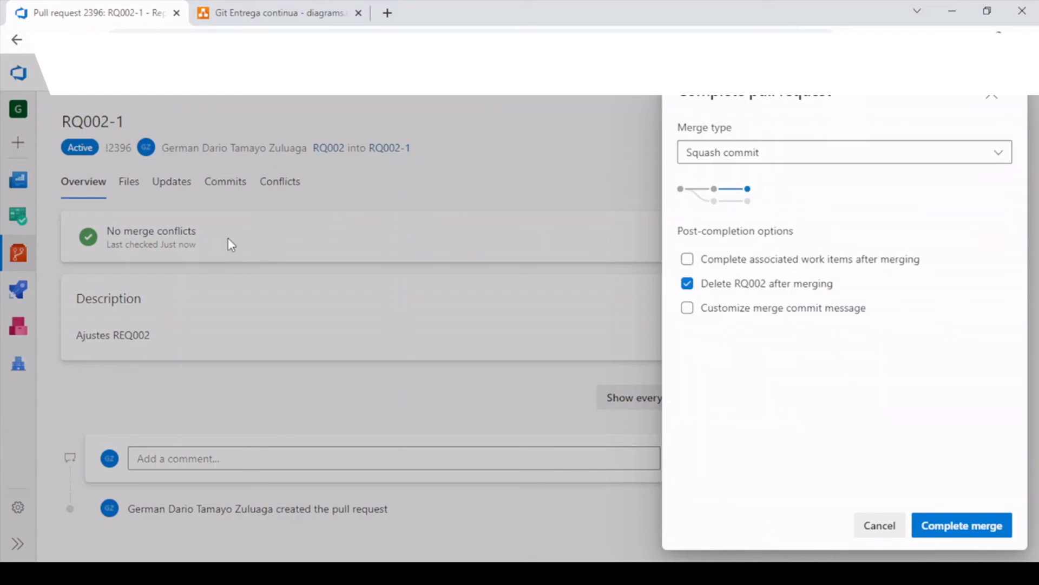
{"action": "left_click", "coordinate": [309, 16]}
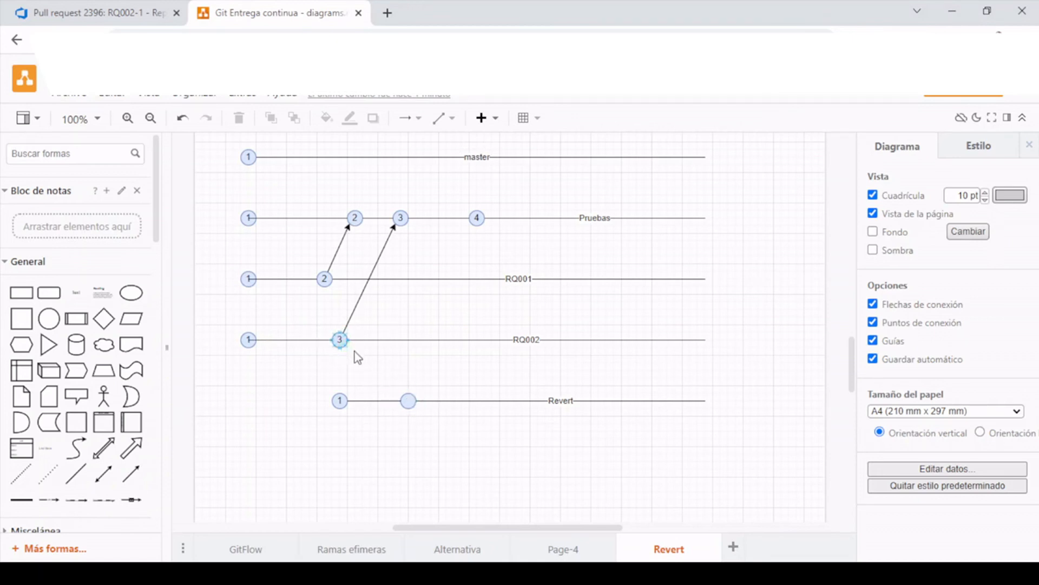
{"action": "left_click", "coordinate": [112, 11]}
{"action": "left_click", "coordinate": [250, 16]}
Step: Rename the Revert branch line's label to RQ002-1 in the diagram
{"action": "left_click", "coordinate": [557, 399]}
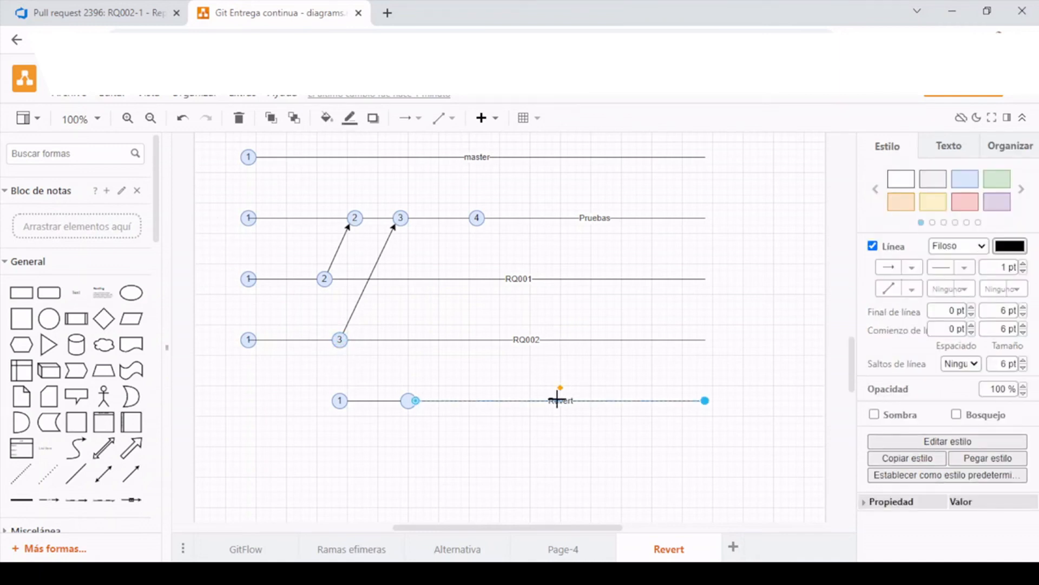
{"action": "double_click", "coordinate": [558, 401]}
{"action": "type", "text": "RQ002-1"}
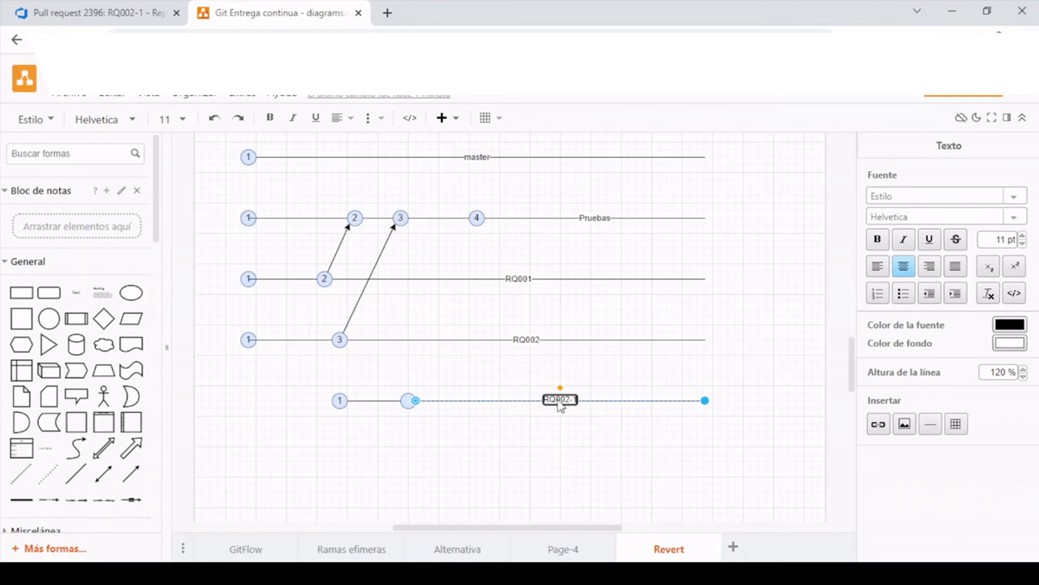
{"action": "left_click", "coordinate": [521, 452]}
Step: Complete the RQ002 into RQ002-1 merge in Azure DevOps, and return to diagrams.net to select the RQ002-1 line's two commit circles
{"action": "left_click", "coordinate": [67, 9]}
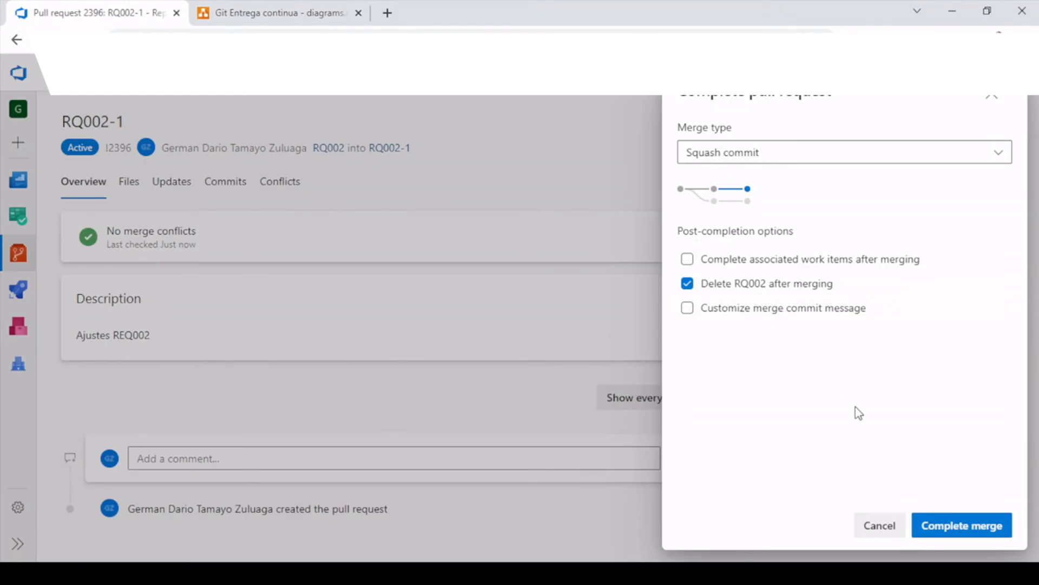
{"action": "left_click", "coordinate": [953, 531]}
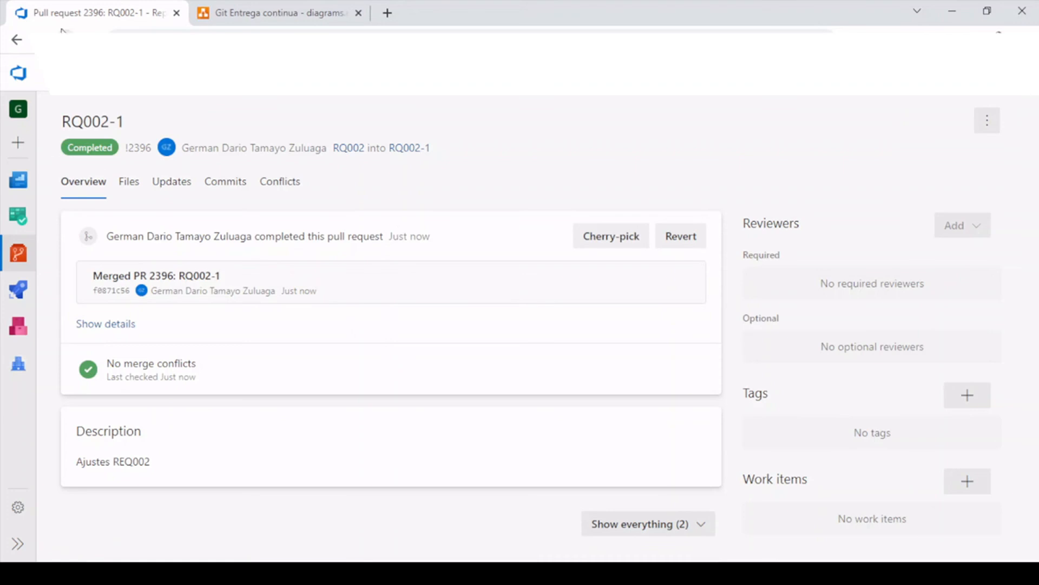
{"action": "left_click", "coordinate": [272, 10]}
{"action": "left_click_drag", "start_coordinate": [315, 376], "coordinate": [548, 441]}
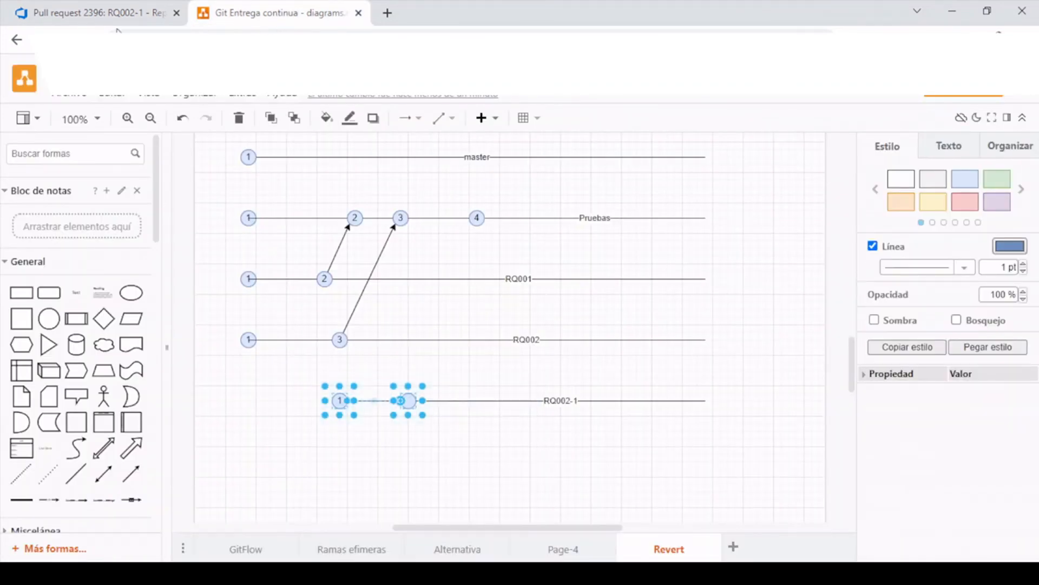
Step: Switch to Azure DevOps, open the RQ002-1 branch, and examine ClienteView.java and ProductoView.java in its view folder
{"action": "left_click", "coordinate": [114, 15]}
{"action": "mouse_move", "coordinate": [18, 253]}
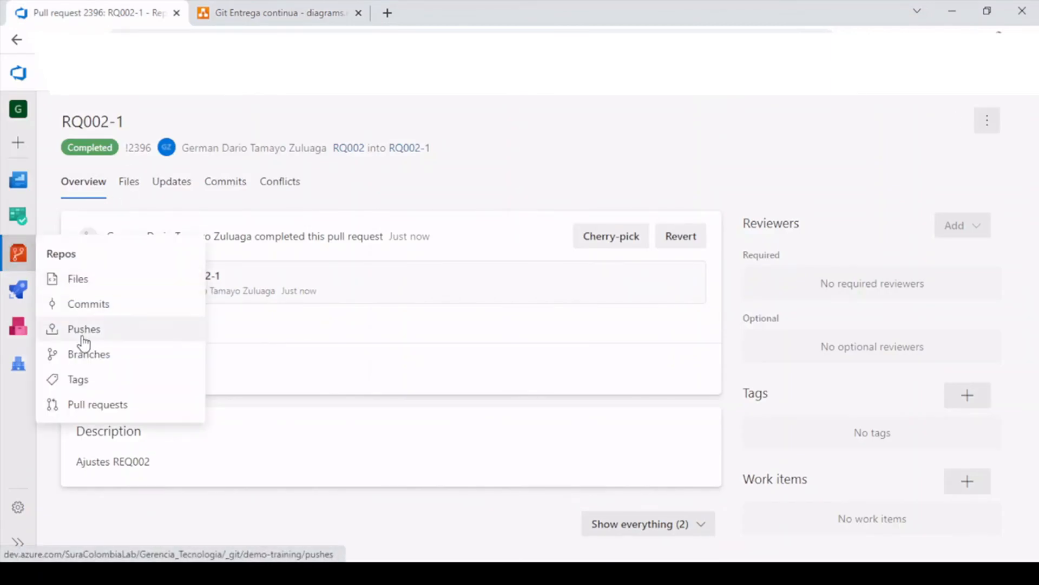
{"action": "left_click", "coordinate": [92, 355]}
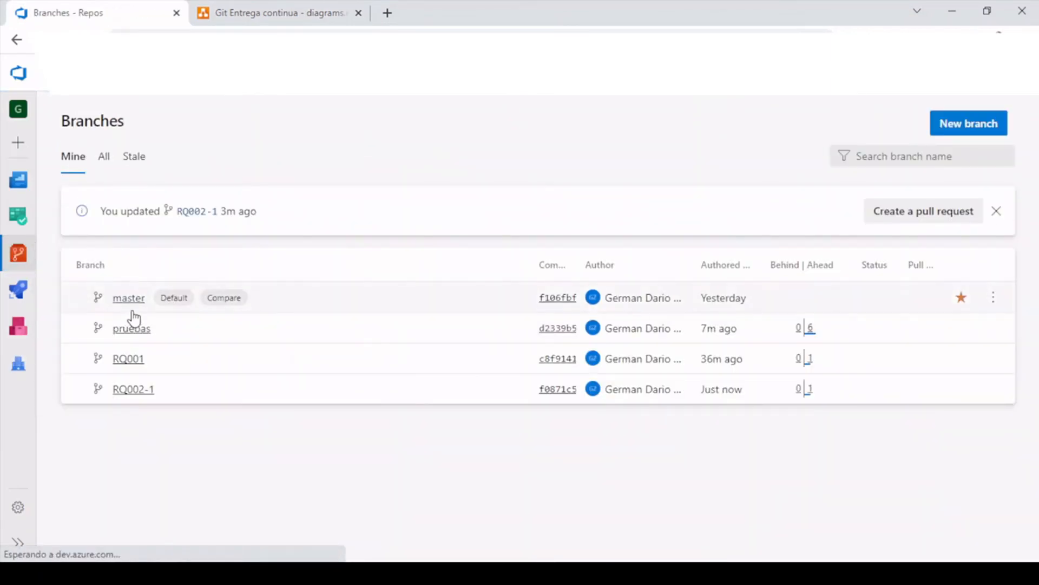
{"action": "left_click", "coordinate": [130, 394]}
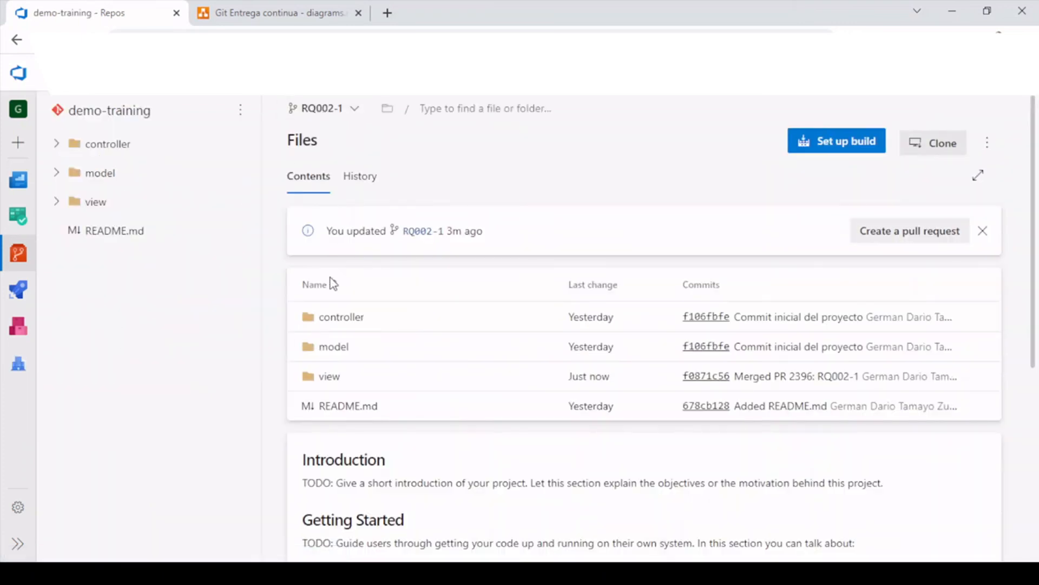
{"action": "left_click", "coordinate": [331, 319]}
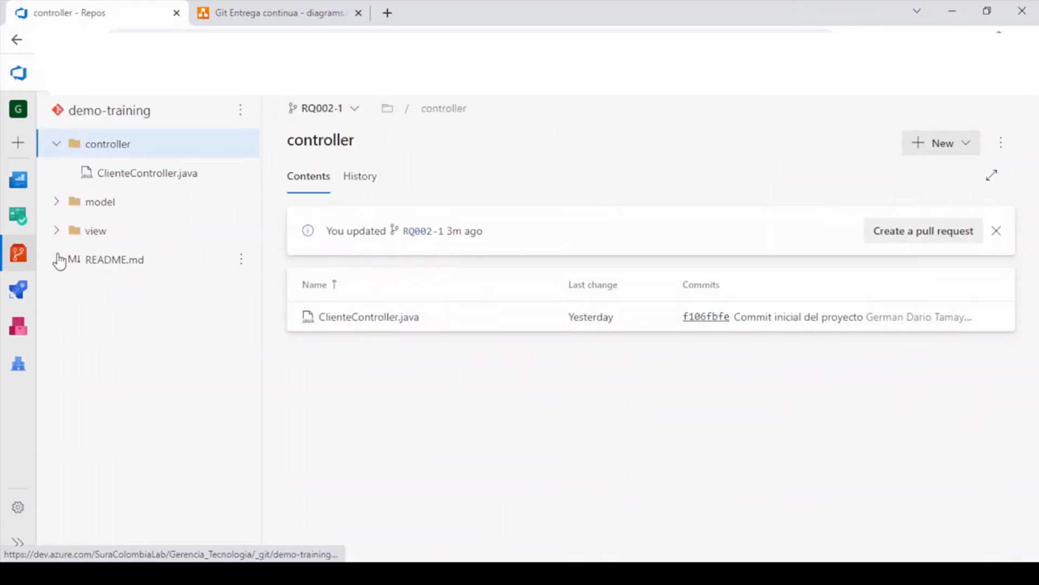
{"action": "left_click", "coordinate": [57, 231]}
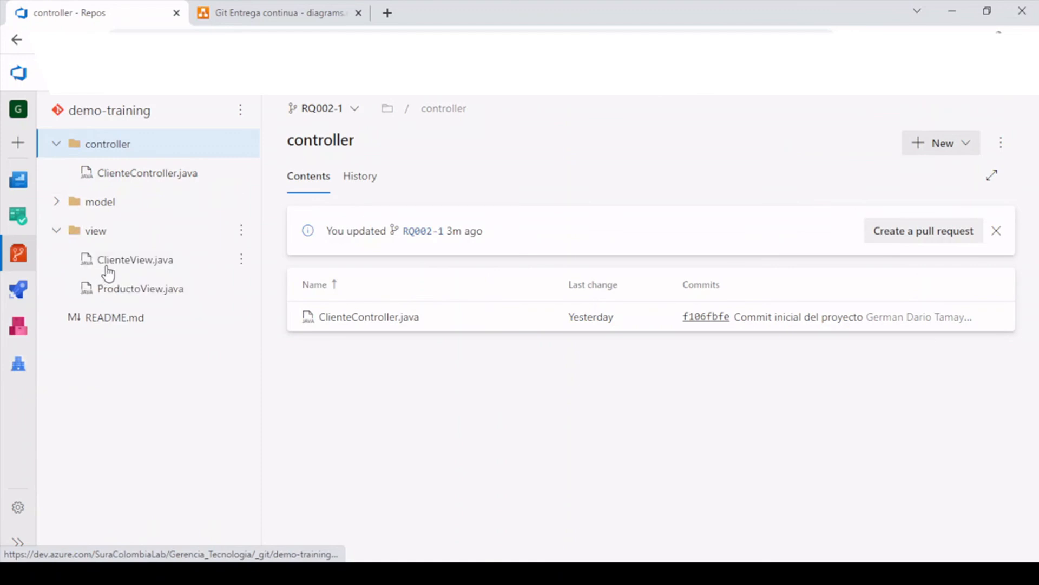
{"action": "left_click", "coordinate": [108, 273]}
{"action": "left_click_drag", "start_coordinate": [341, 371], "coordinate": [345, 397]}
{"action": "left_click", "coordinate": [111, 293]}
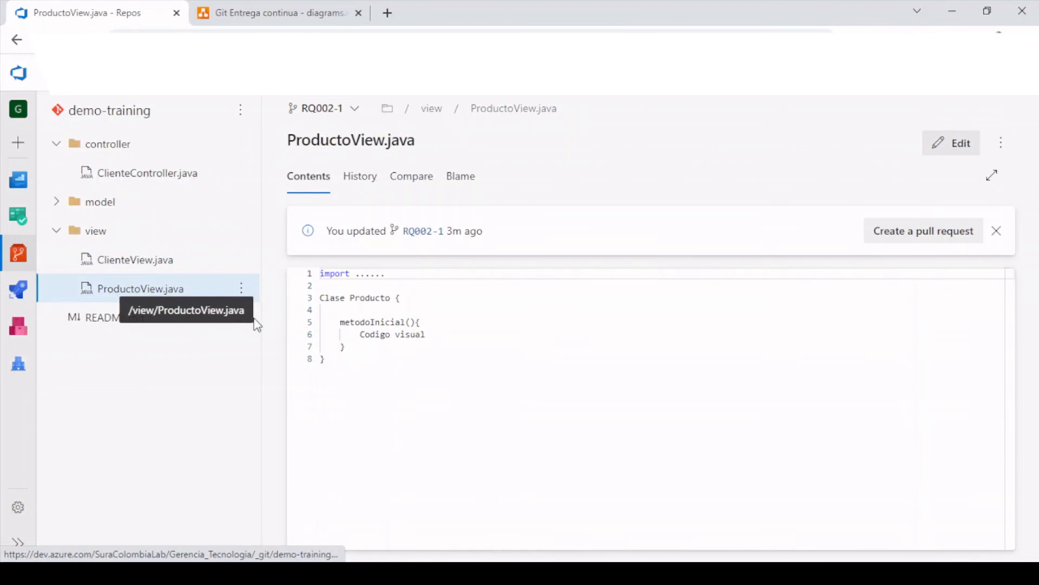
{"action": "left_click_drag", "start_coordinate": [337, 323], "coordinate": [352, 360]}
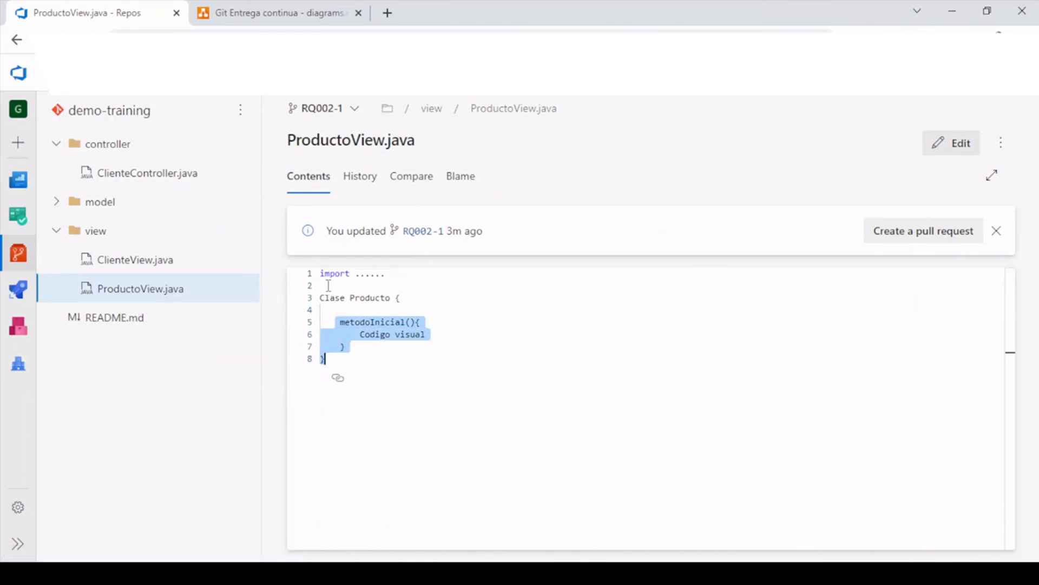
{"action": "left_click", "coordinate": [360, 432]}
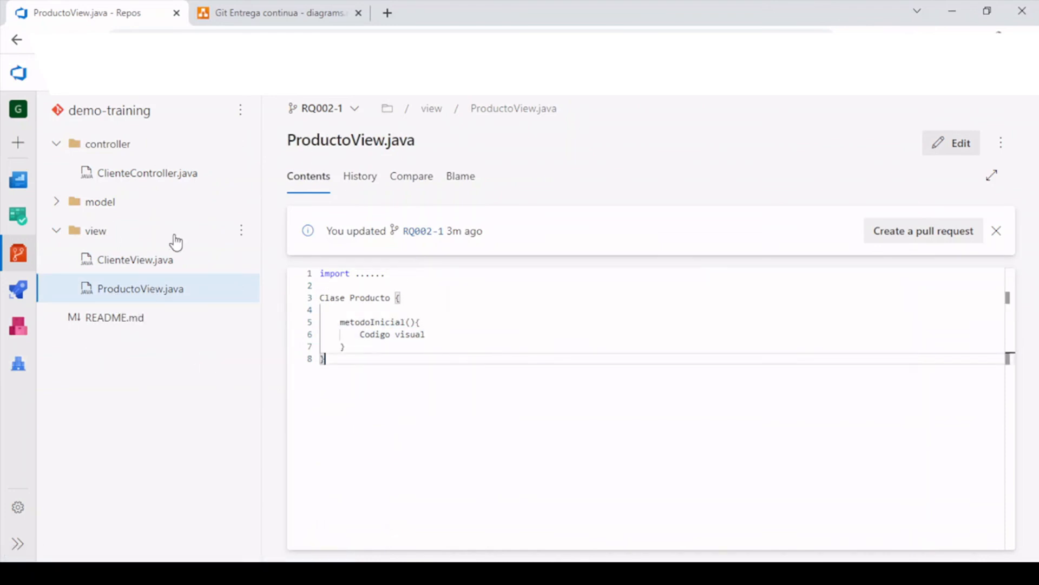
Step: Examine the commit history of RQ002-1 and of the pruebas branch
{"action": "mouse_move", "coordinate": [16, 259]}
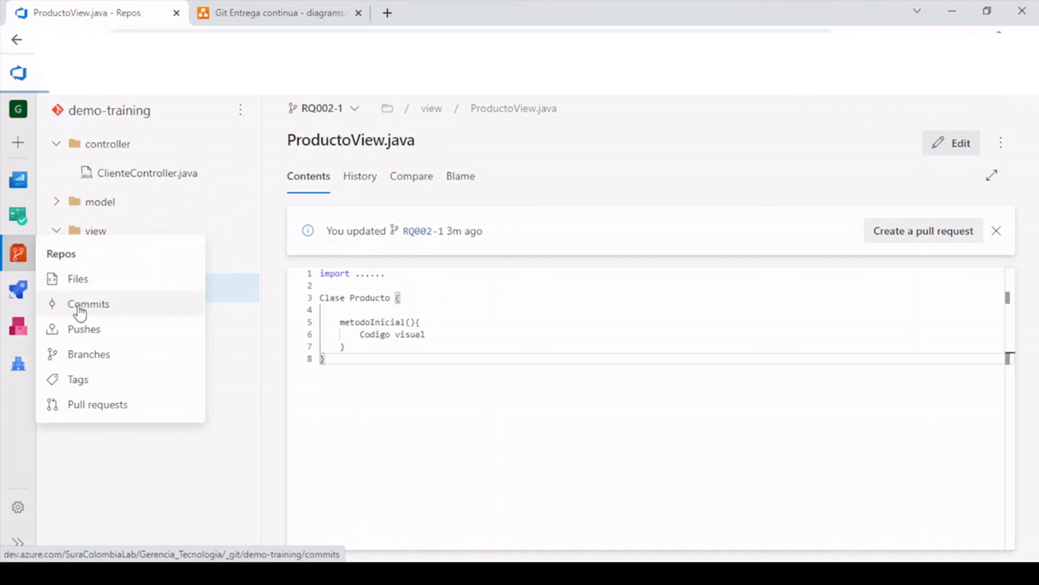
{"action": "left_click", "coordinate": [79, 306]}
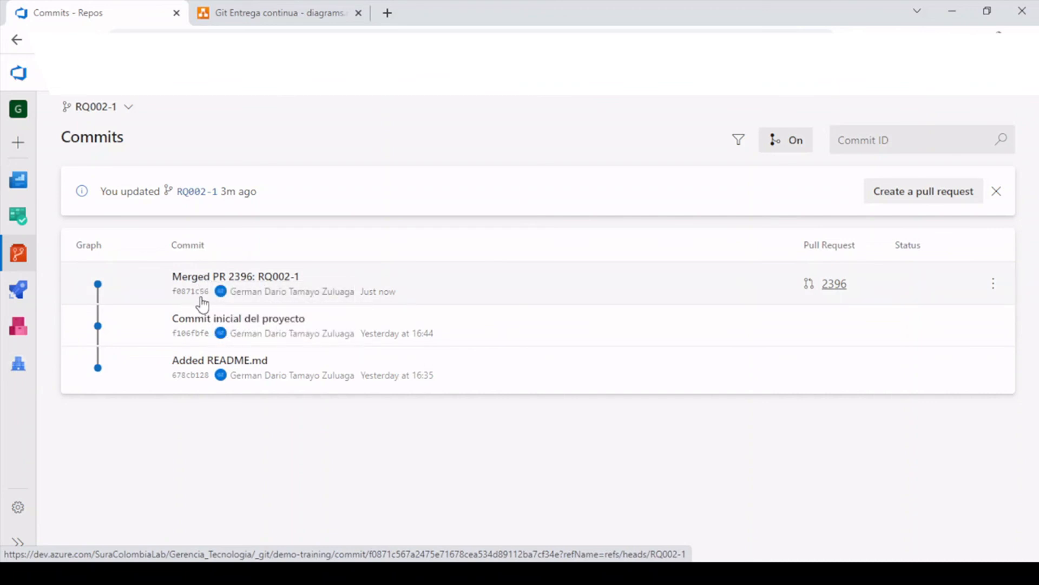
{"action": "mouse_move", "coordinate": [25, 255]}
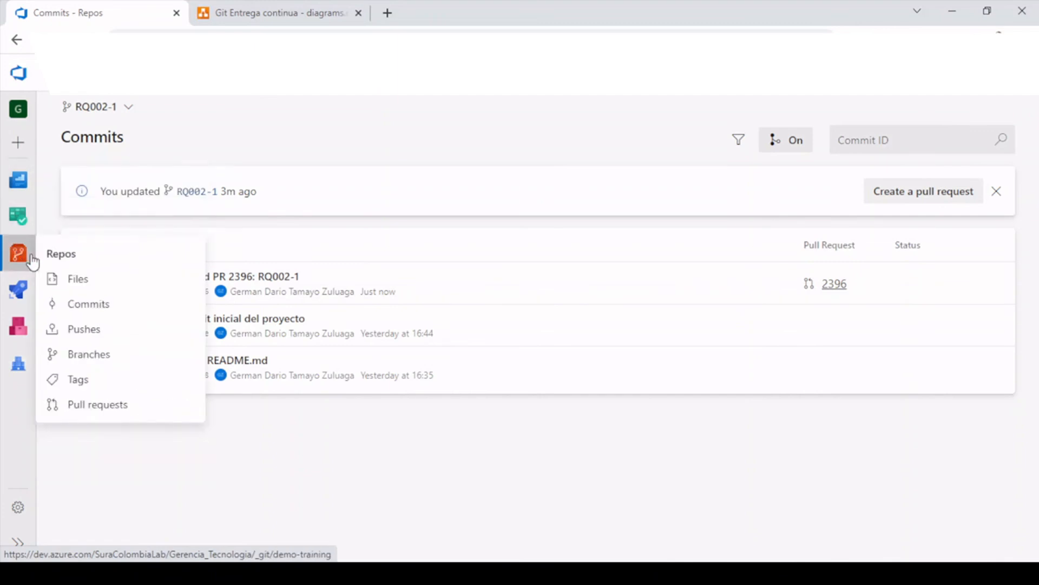
{"action": "left_click", "coordinate": [110, 111]}
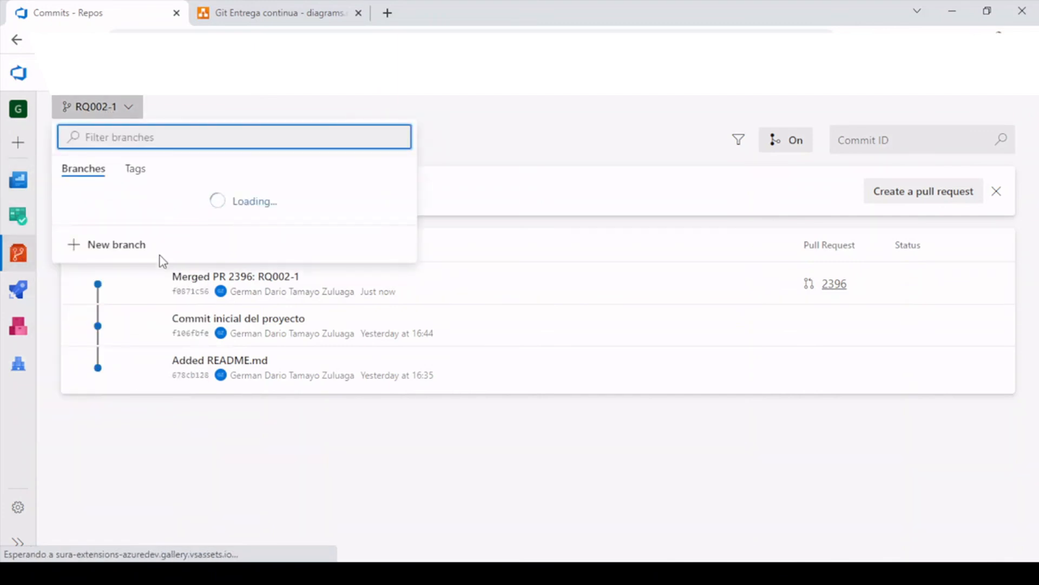
{"action": "left_click", "coordinate": [114, 303]}
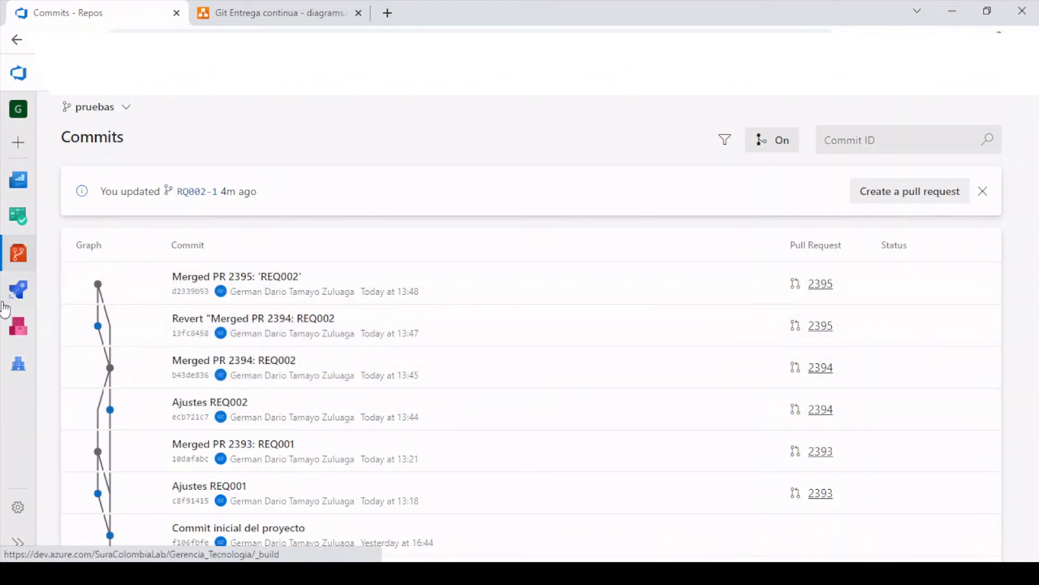
Step: Start a new pull request from RQ002-1 into pruebas and review the commits it includes
{"action": "mouse_move", "coordinate": [17, 259]}
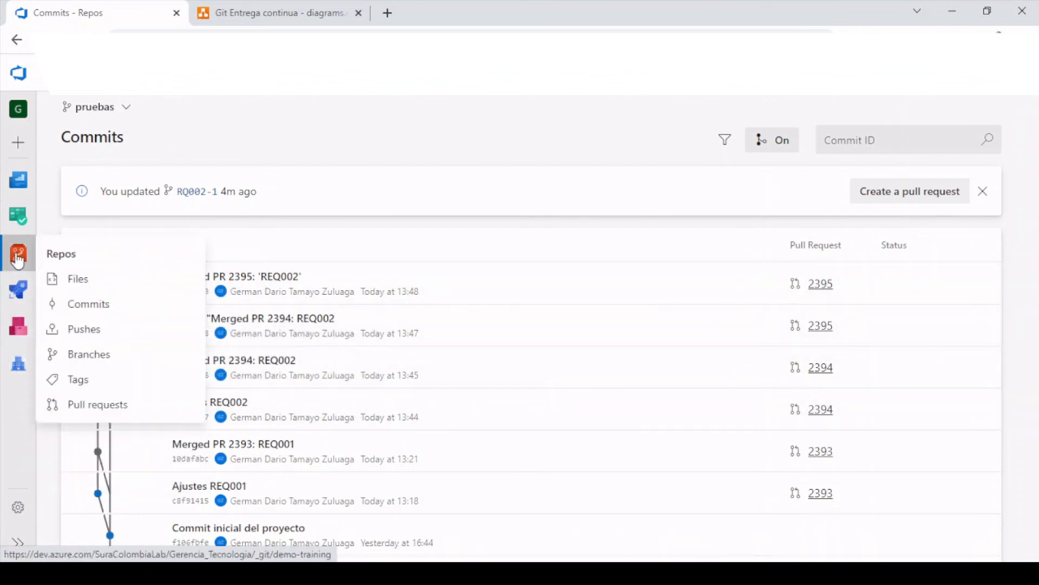
{"action": "left_click", "coordinate": [92, 416]}
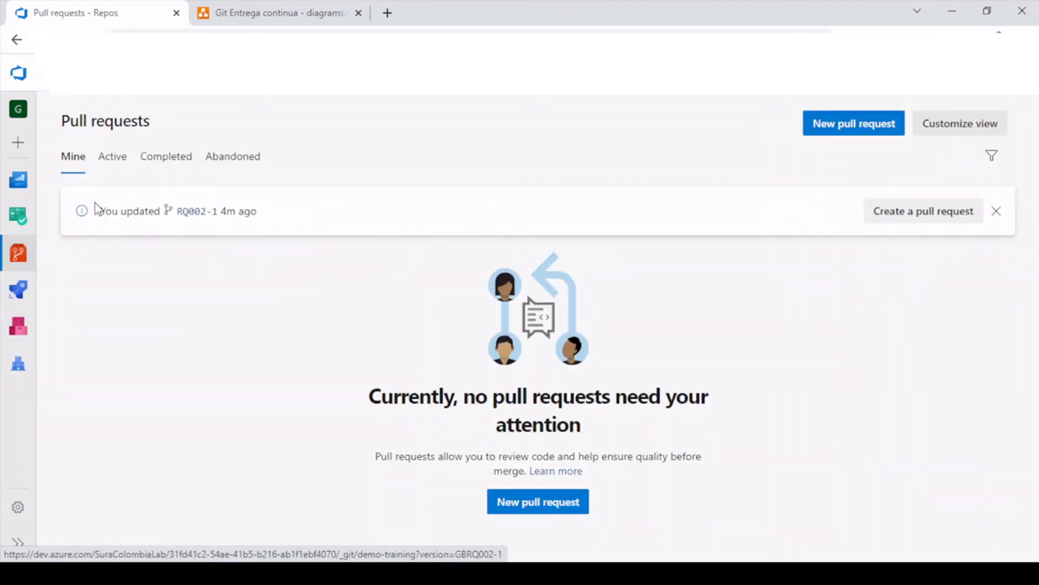
{"action": "left_click", "coordinate": [895, 211]}
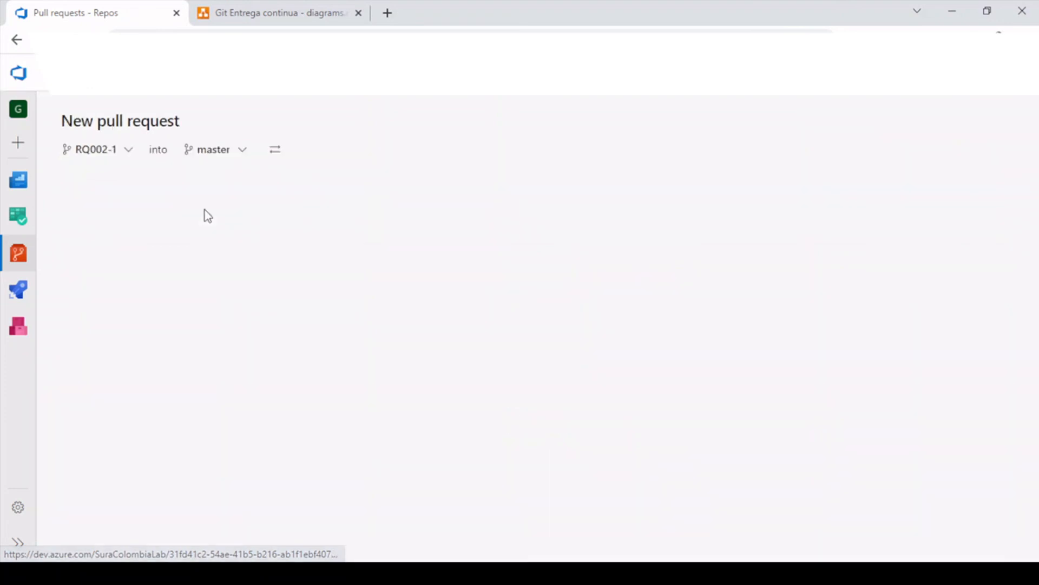
{"action": "left_click", "coordinate": [233, 150]}
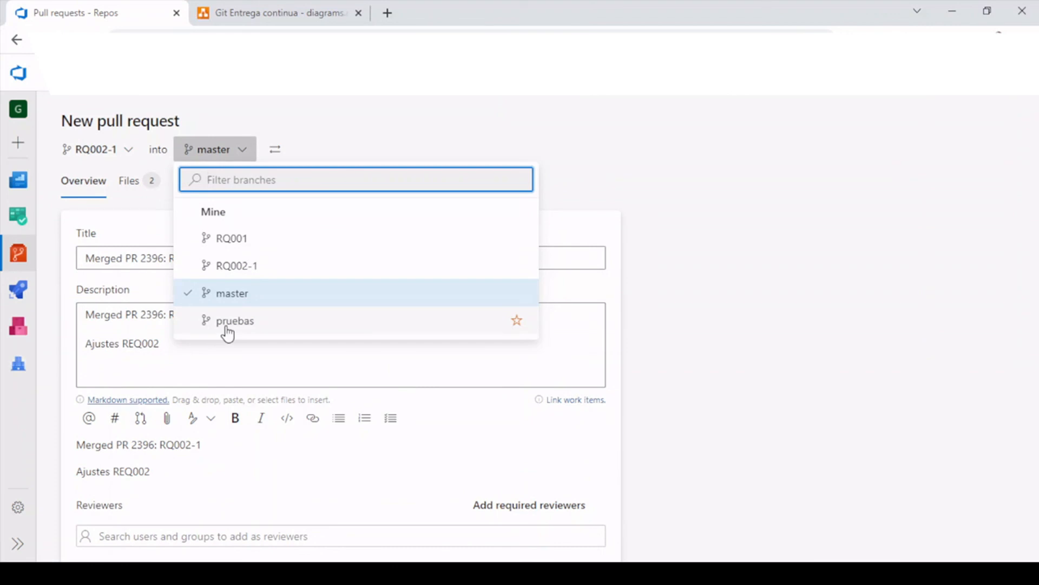
{"action": "left_click", "coordinate": [227, 322]}
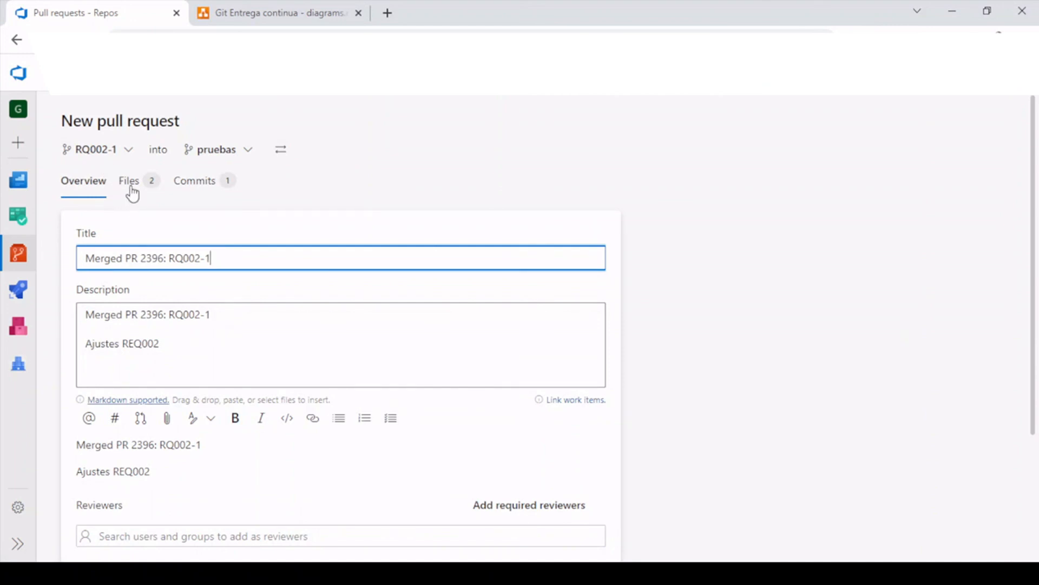
{"action": "left_click", "coordinate": [196, 187]}
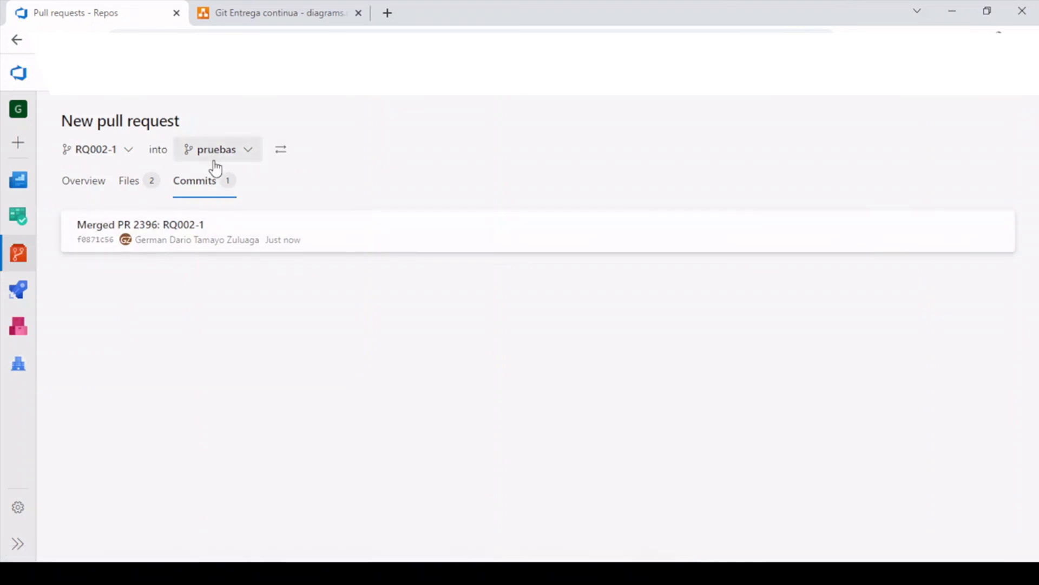
Step: Switch to the diagrams.net Revert page and label the blank commit circle on the RQ002-1 line 5
{"action": "left_click", "coordinate": [245, 14]}
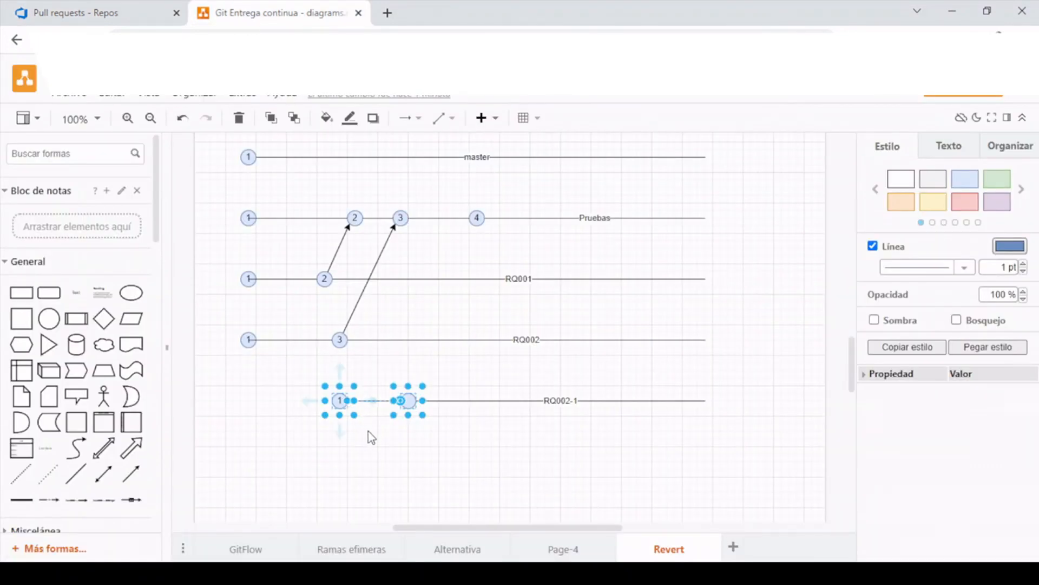
{"action": "left_click", "coordinate": [398, 406]}
{"action": "left_click", "coordinate": [409, 401]}
{"action": "key", "text": "F2"}
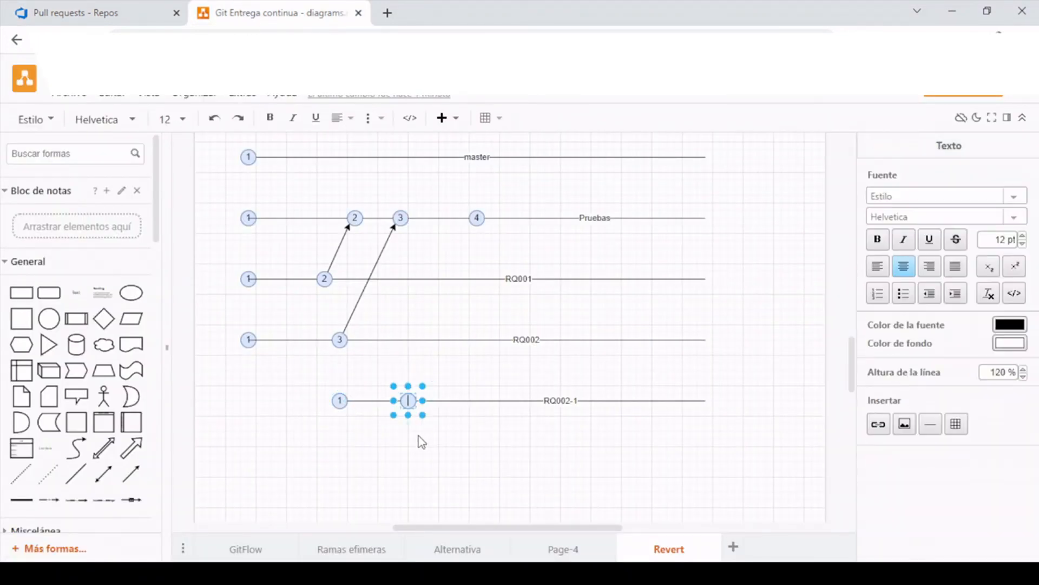
{"action": "type", "text": "5"}
{"action": "left_click", "coordinate": [420, 435]}
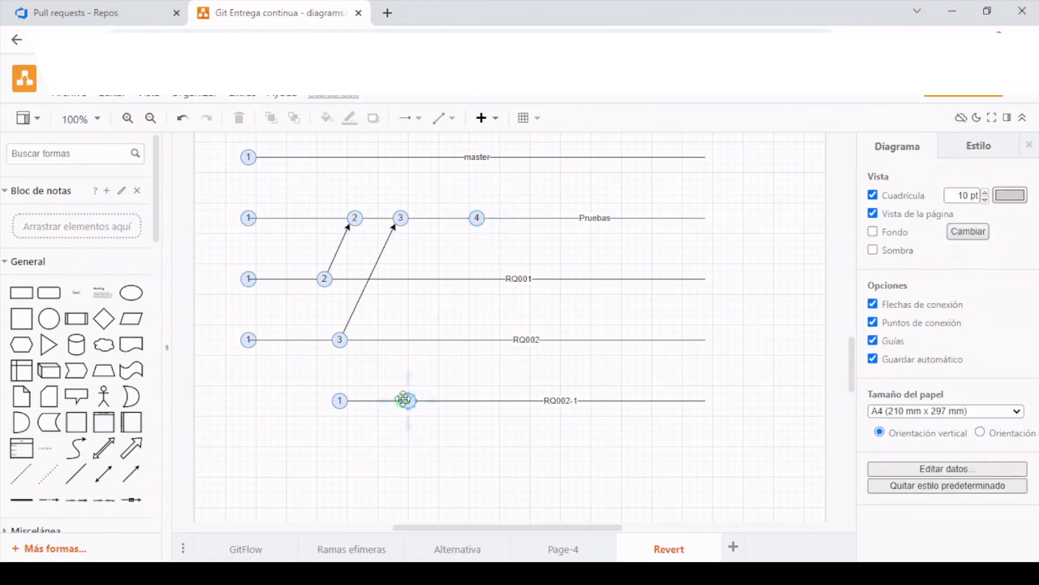
Step: Copy commit circle 5 onto the Pruebas line after commit 4, and connect RQ002-1's commit 5 to it with an arrow
{"action": "left_click_drag", "start_coordinate": [411, 401], "coordinate": [527, 219]}
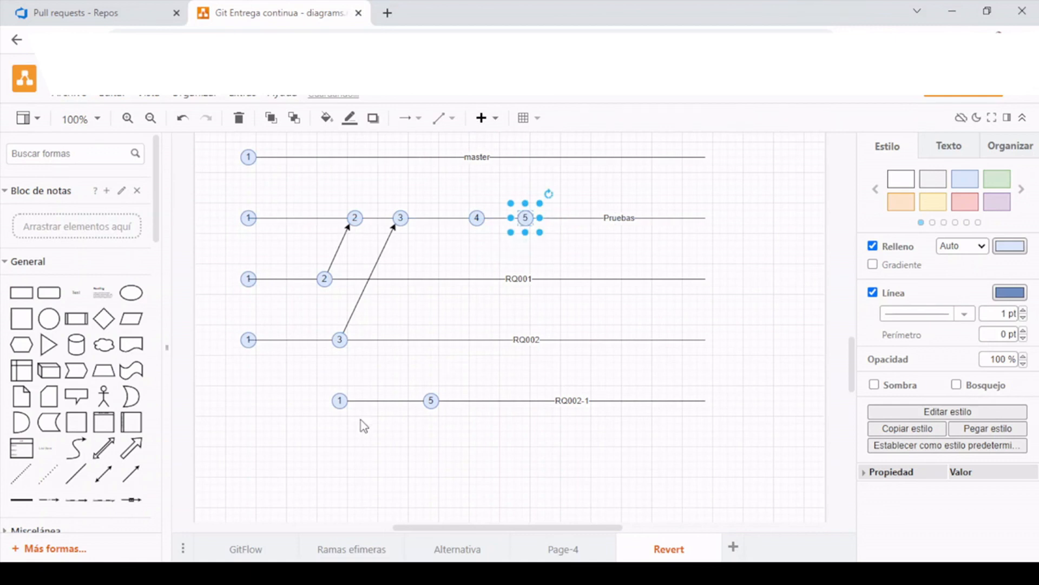
{"action": "left_click", "coordinate": [430, 402]}
{"action": "left_click_drag", "start_coordinate": [431, 380], "coordinate": [524, 220]}
{"action": "left_click", "coordinate": [389, 362]}
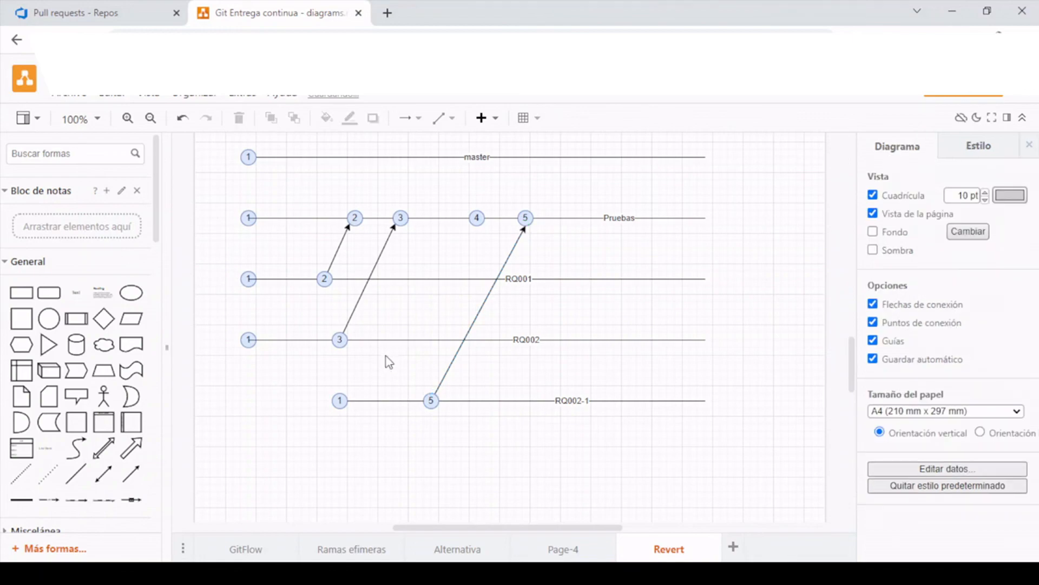
Step: Return to Azure DevOps, check the new pull request's details, and create it from RQ002-1 into pruebas
{"action": "key", "text": "alt+Tab"}
{"action": "key", "text": "alt+Tab"}
{"action": "left_click", "coordinate": [115, 4]}
{"action": "left_click", "coordinate": [84, 180]}
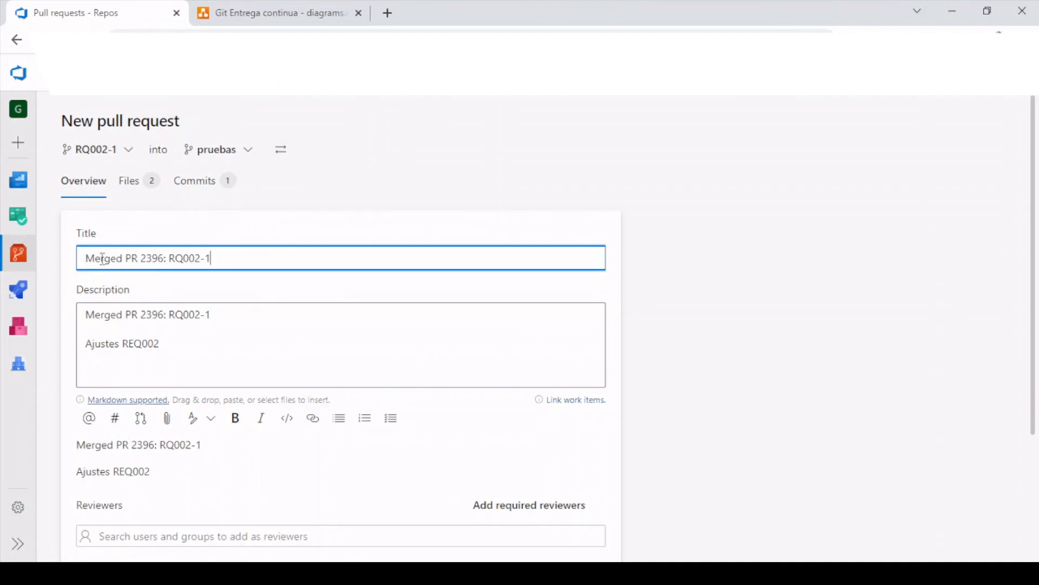
{"action": "scroll", "coordinate": [311, 407], "scroll_direction": "down", "scroll_amount": 3}
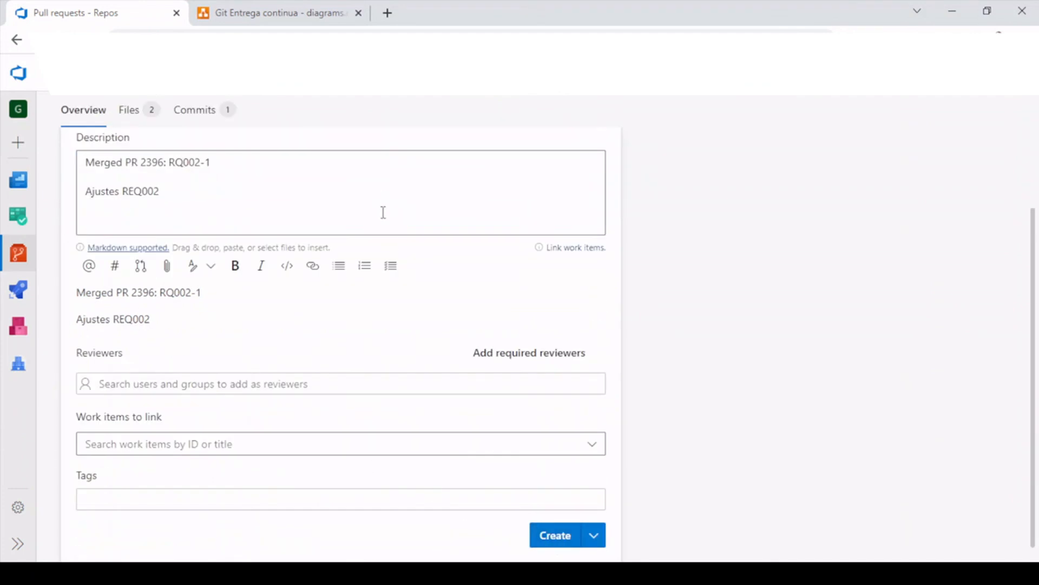
{"action": "scroll", "coordinate": [383, 213], "scroll_direction": "up", "scroll_amount": 3}
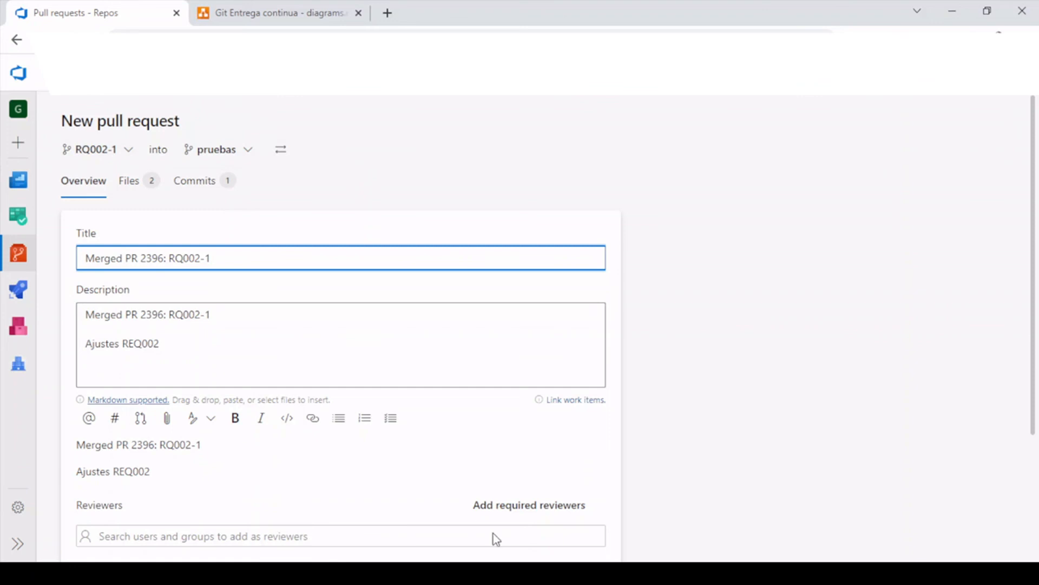
{"action": "scroll", "coordinate": [492, 536], "scroll_direction": "down", "scroll_amount": 3}
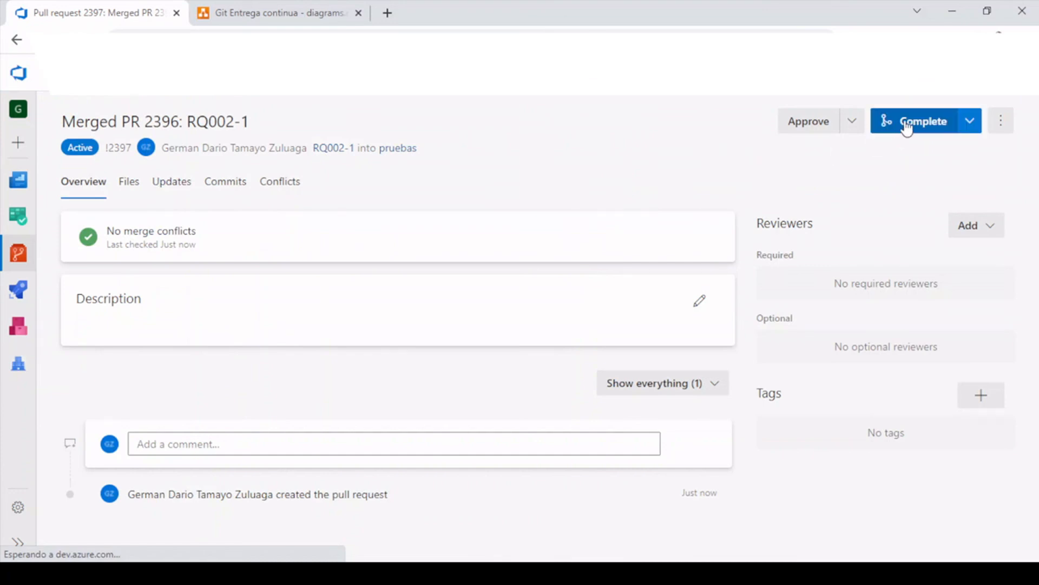
Step: Complete the pull request into pruebas as Merge (no fast forward), without deleting RQ002-1 after merging
{"action": "left_click", "coordinate": [907, 129]}
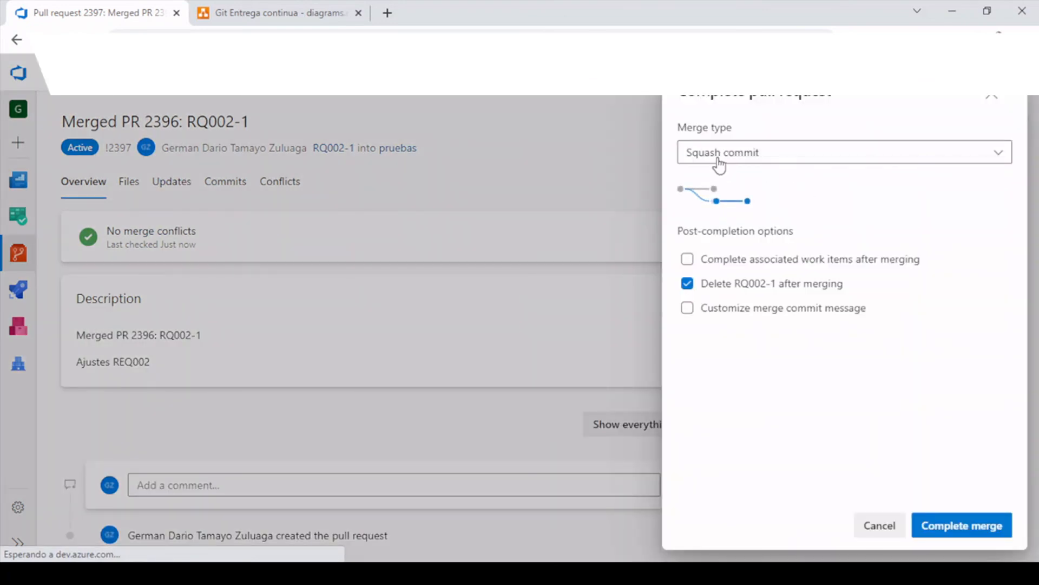
{"action": "left_click", "coordinate": [719, 161]}
{"action": "left_click", "coordinate": [736, 194]}
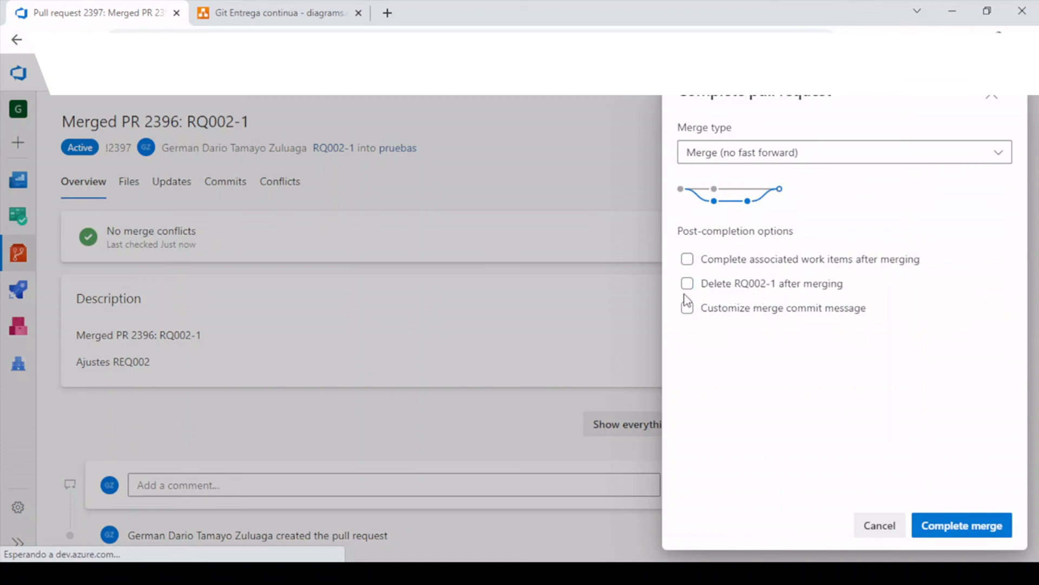
{"action": "left_click", "coordinate": [941, 528]}
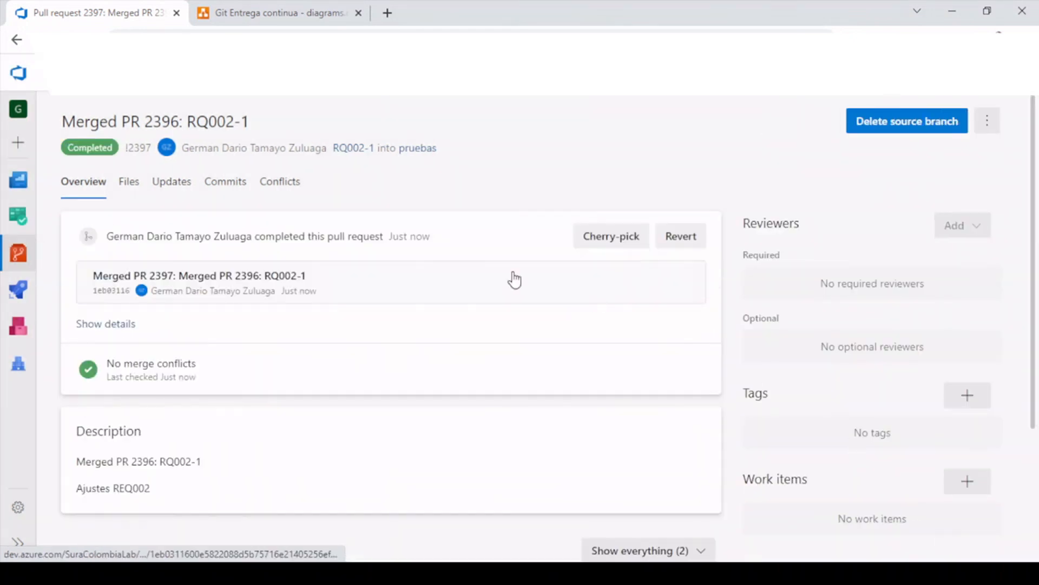
Step: Open the demo-training commit history for pruebas and review its graph from the newest merge to the initial commits
{"action": "mouse_move", "coordinate": [18, 253]}
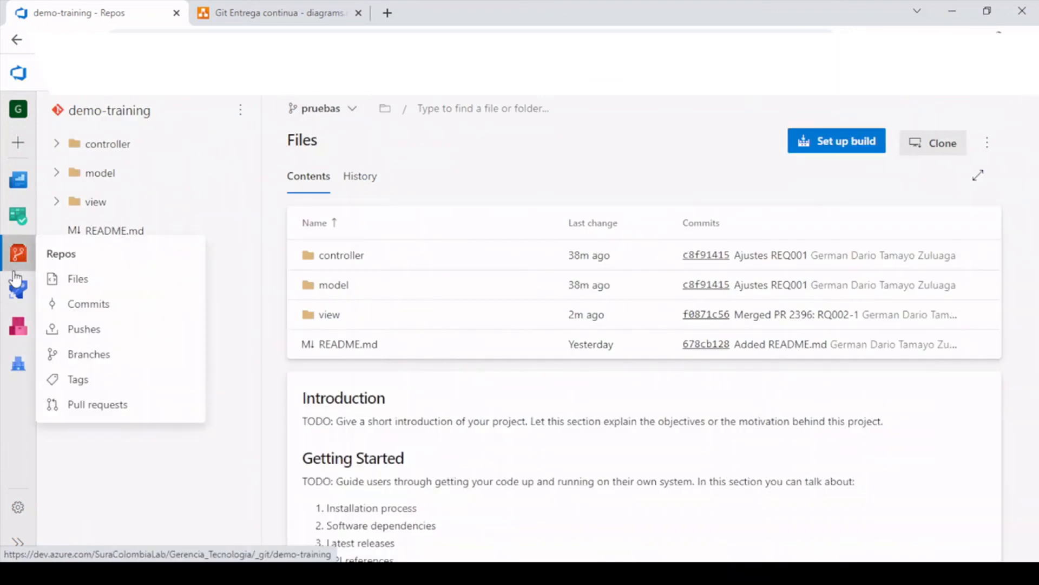
{"action": "left_click", "coordinate": [79, 309]}
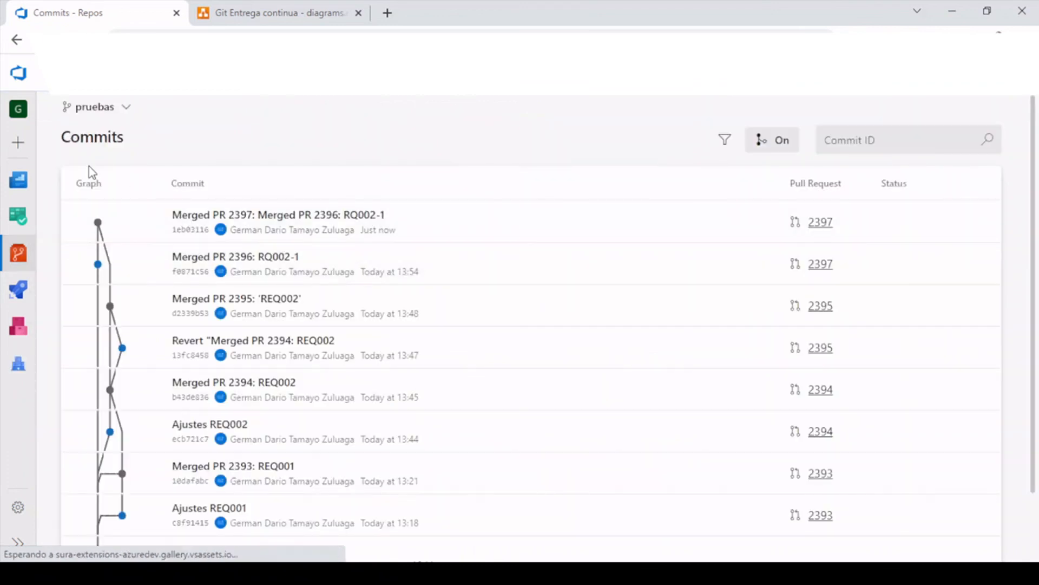
{"action": "scroll", "coordinate": [226, 303], "scroll_direction": "down", "scroll_amount": 2}
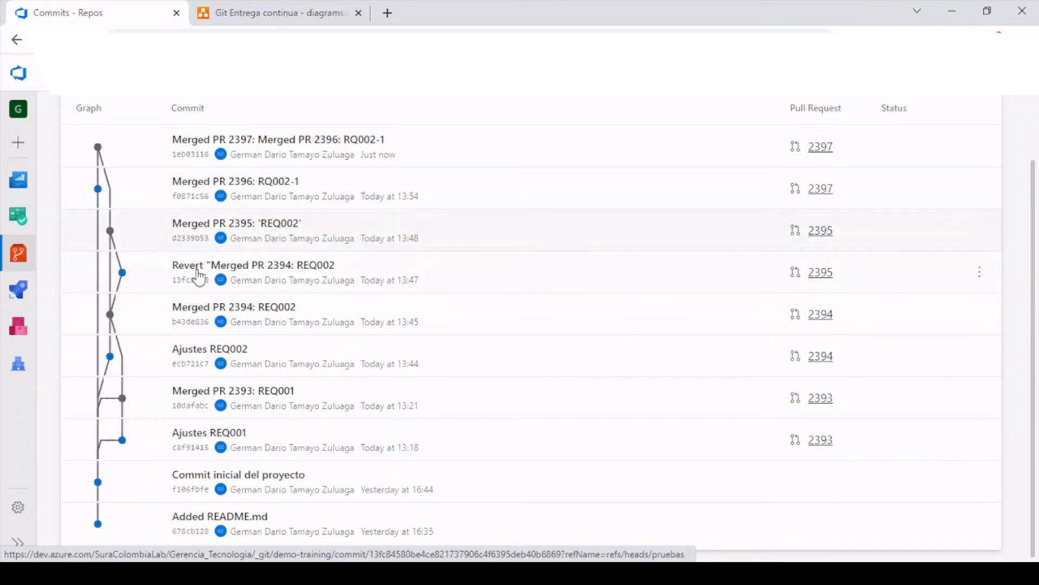
{"action": "scroll", "coordinate": [206, 240], "scroll_direction": "up", "scroll_amount": 2}
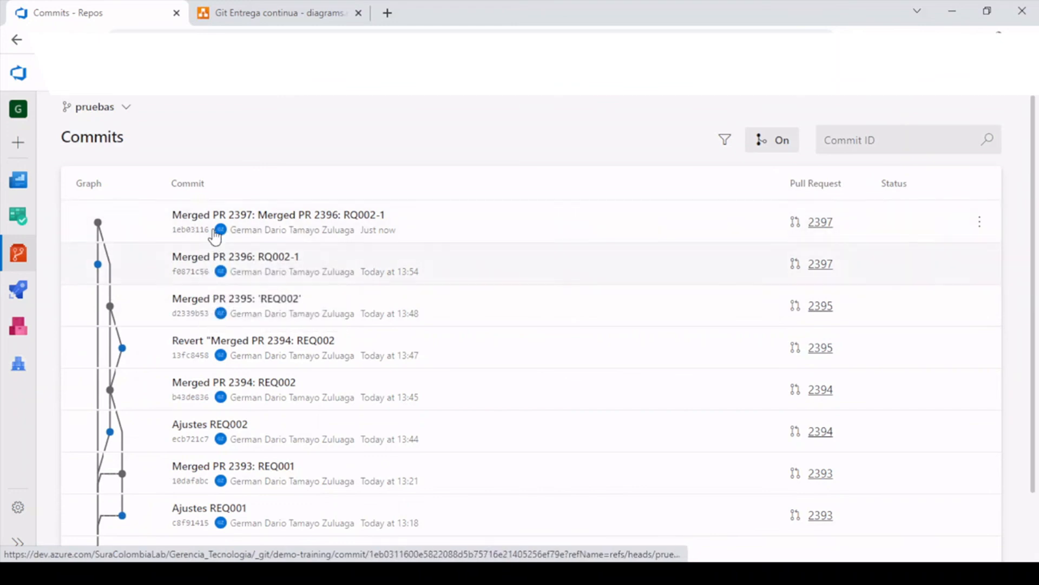
Step: Switch to the diagrams.net Revert page and examine the commits on the Pruebas, RQ002 and RQ002-1 lines
{"action": "left_click", "coordinate": [251, 11]}
{"action": "left_click_drag", "start_coordinate": [277, 223], "coordinate": [576, 256]}
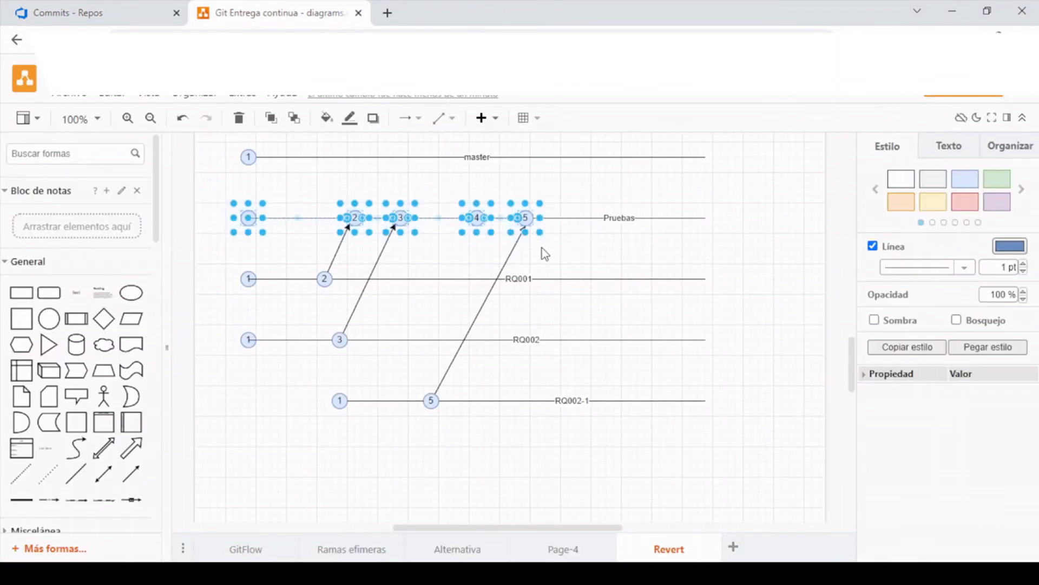
{"action": "left_click", "coordinate": [415, 322]}
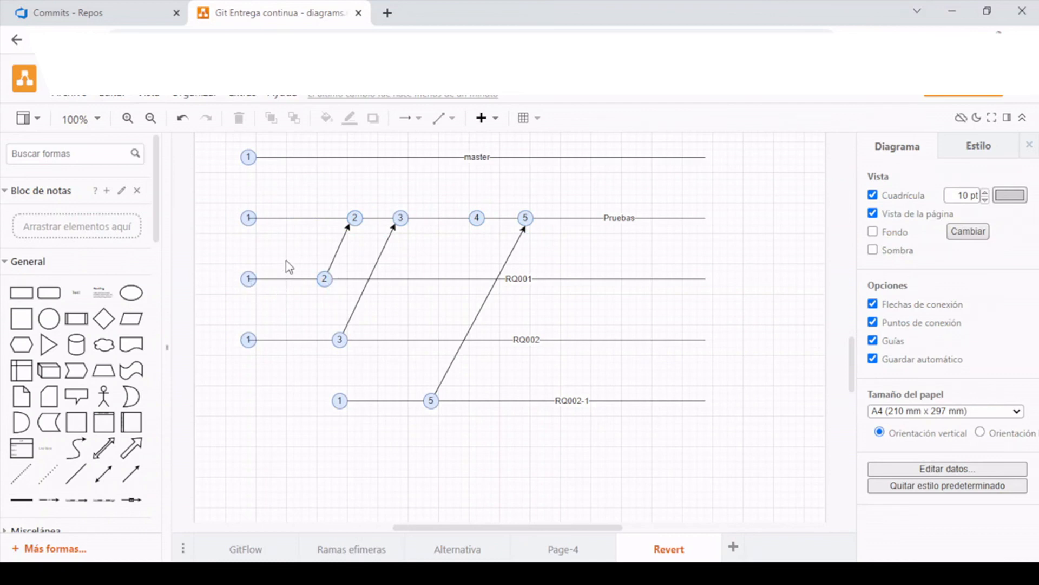
{"action": "left_click_drag", "start_coordinate": [249, 312], "coordinate": [348, 364]}
{"action": "left_click_drag", "start_coordinate": [510, 233], "coordinate": [494, 234]}
{"action": "left_click", "coordinate": [472, 259]}
{"action": "left_click_drag", "start_coordinate": [315, 382], "coordinate": [462, 436]}
{"action": "scroll", "coordinate": [378, 406], "scroll_direction": "up", "scroll_amount": 2}
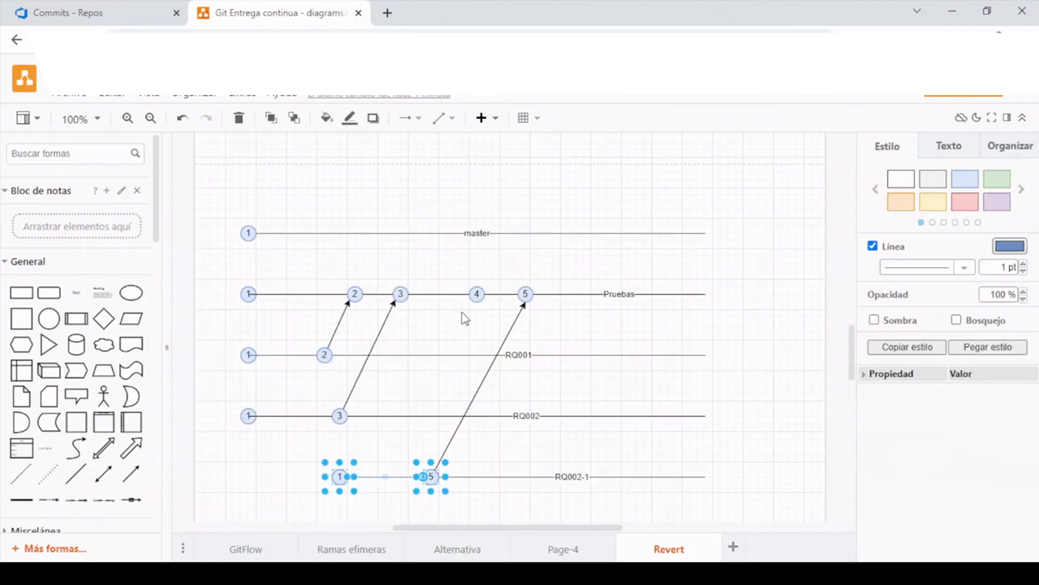
{"action": "left_click", "coordinate": [295, 453]}
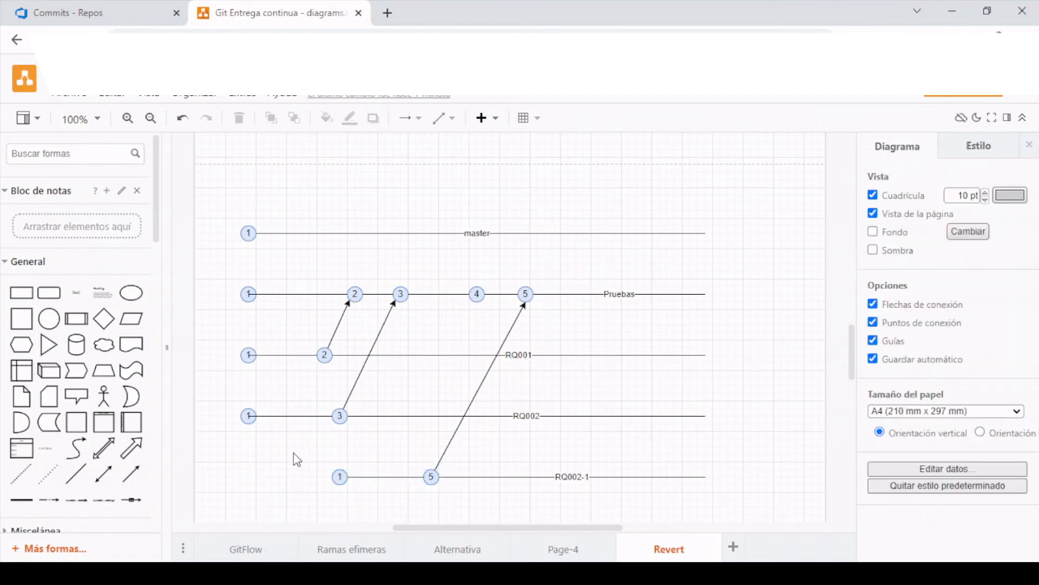
Step: Highlight the whole RQ002-1 line with its commits to review its role in the Revert diagram, and clear the selection
{"action": "scroll", "coordinate": [296, 459], "scroll_direction": "down", "scroll_amount": 2}
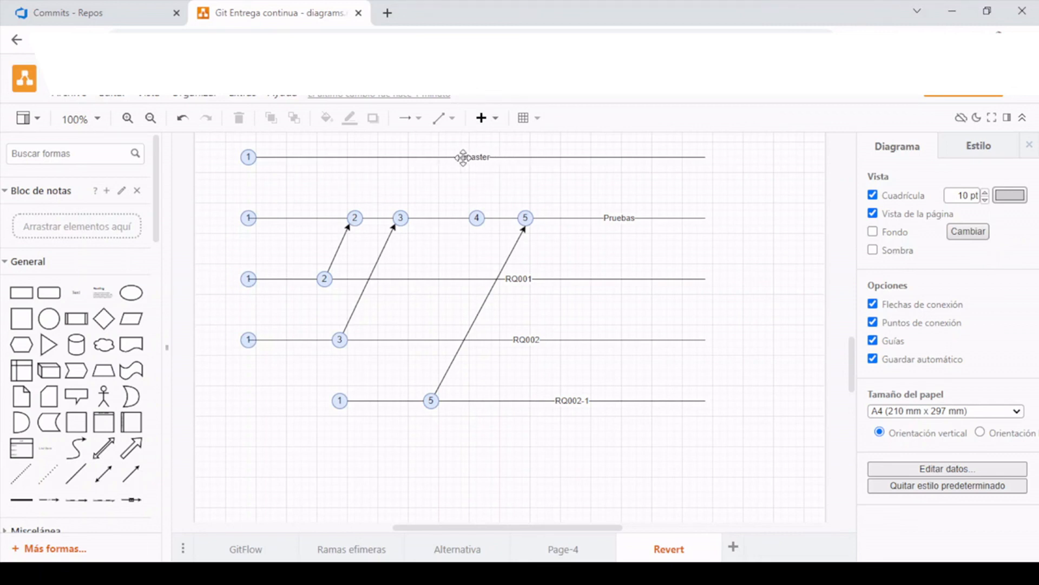
{"action": "left_click_drag", "start_coordinate": [313, 385], "coordinate": [725, 426]}
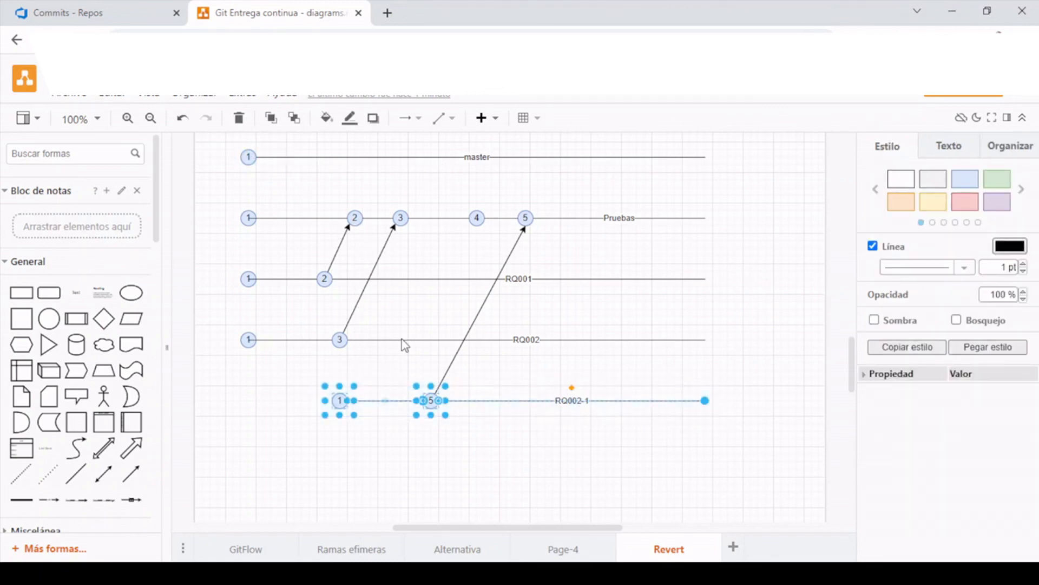
{"action": "left_click", "coordinate": [302, 377]}
{"action": "left_click_drag", "start_coordinate": [313, 372], "coordinate": [747, 420]}
{"action": "left_click", "coordinate": [370, 374]}
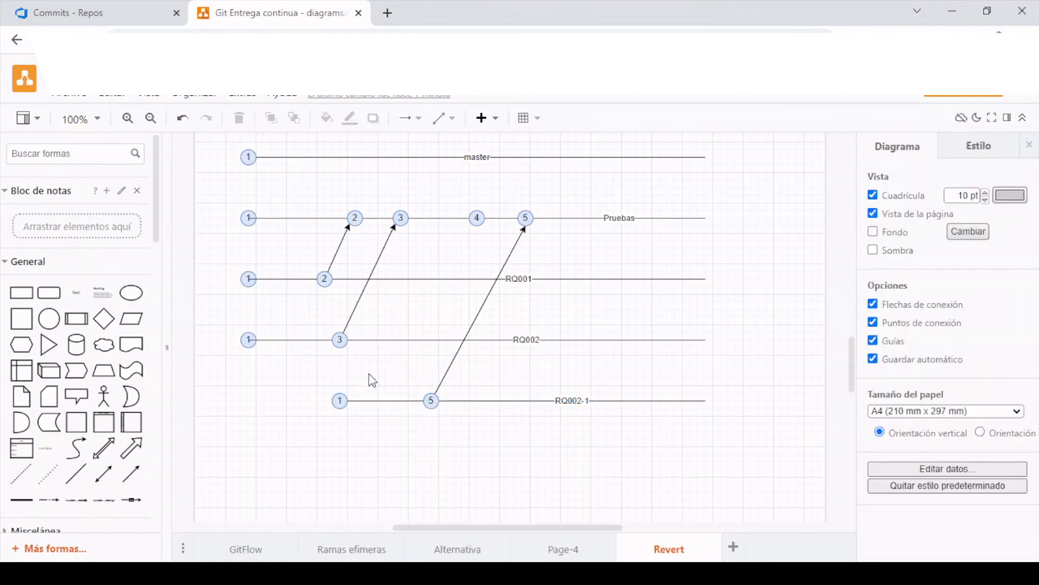